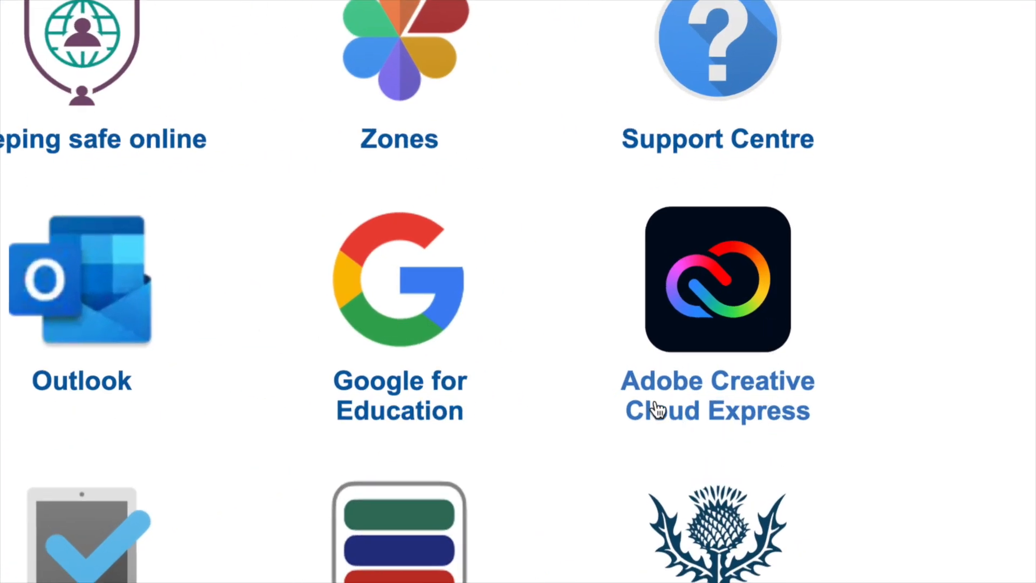
- Create a new blank design using the Print preset Card (5 x 7 in)
click(795, 423)
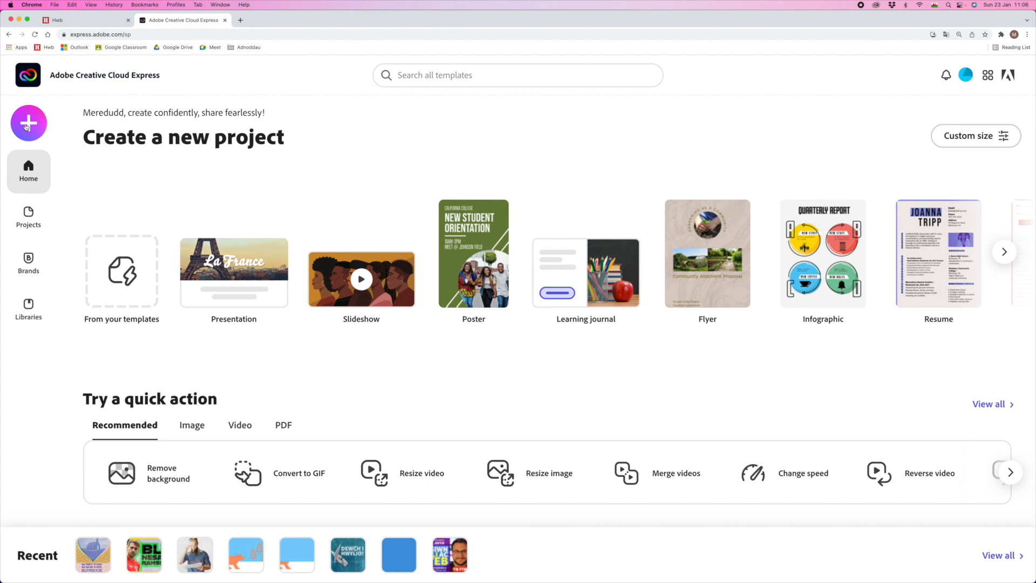
click(28, 123)
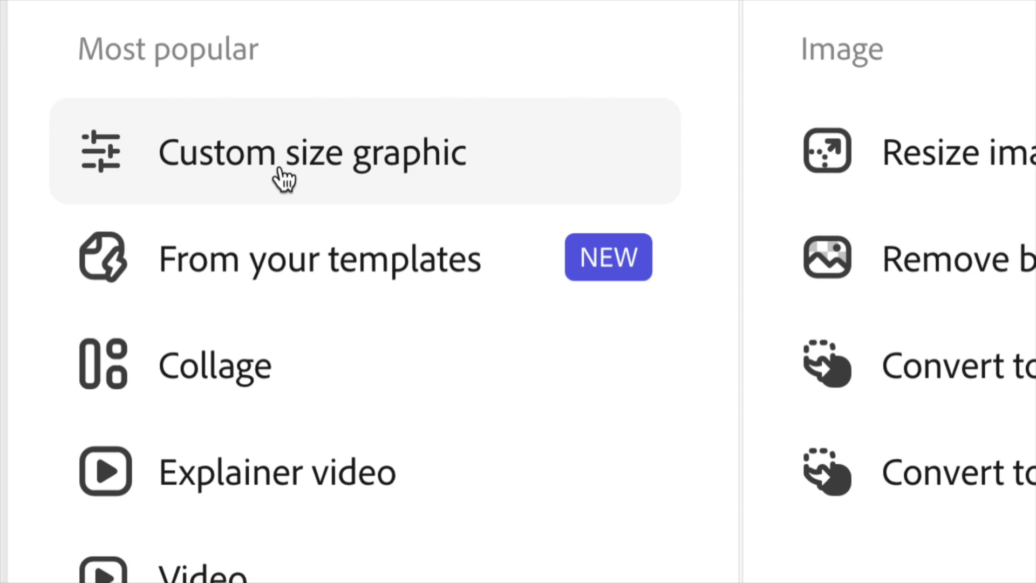
click(280, 168)
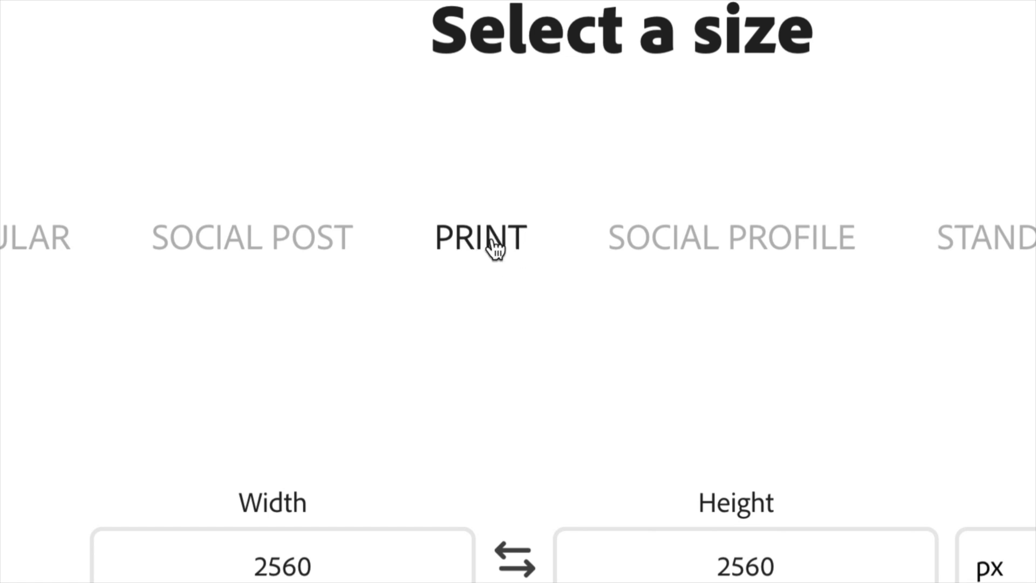
click(495, 249)
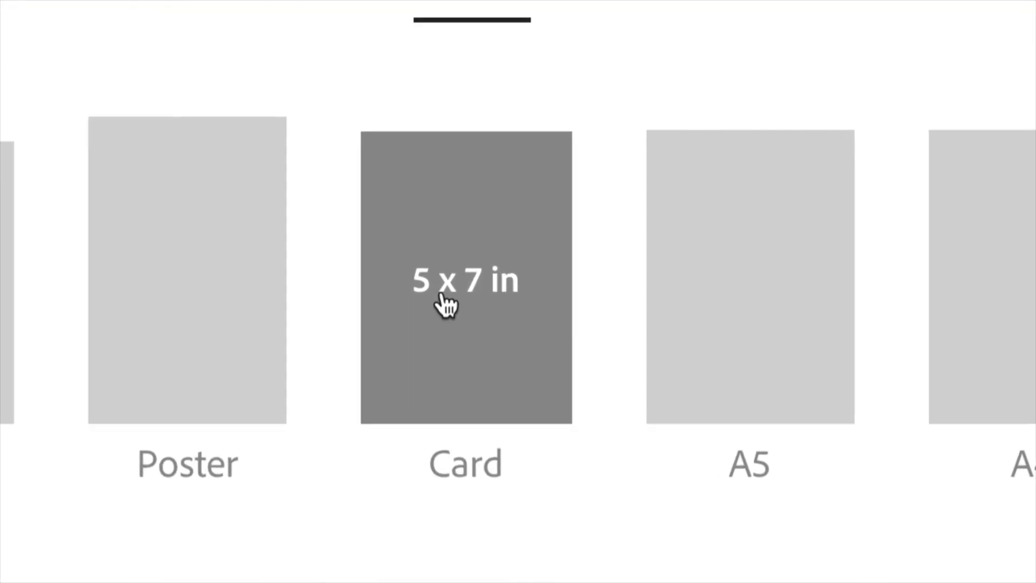
click(472, 309)
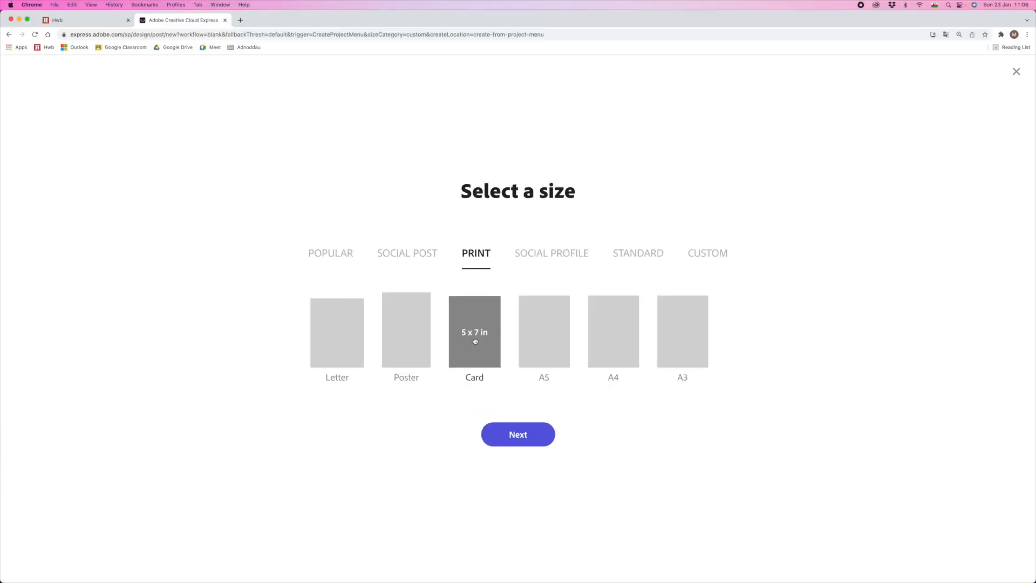
click(518, 438)
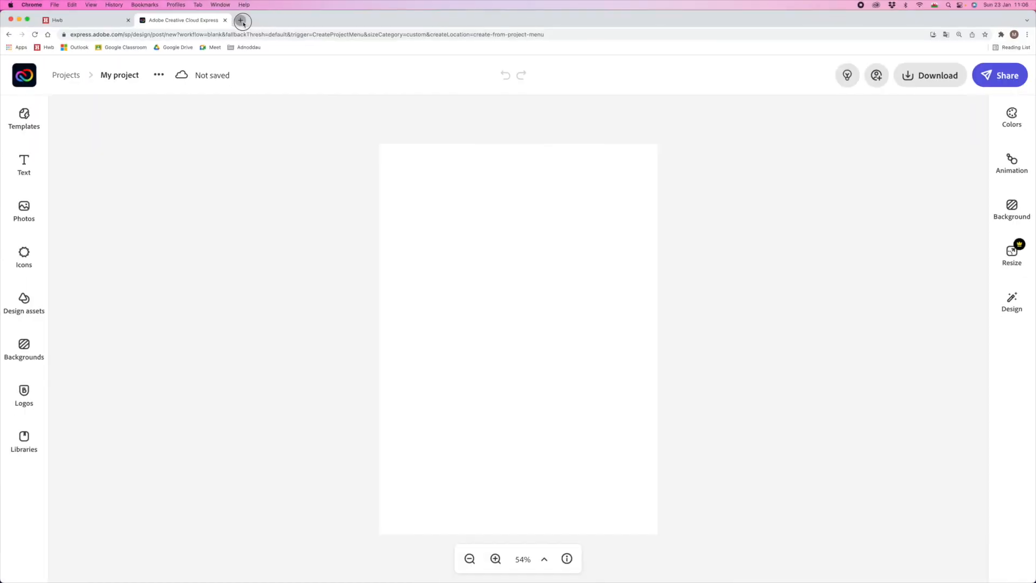
- Search Google for 'ynys llanddwyn' in a new browser tab
click(244, 25)
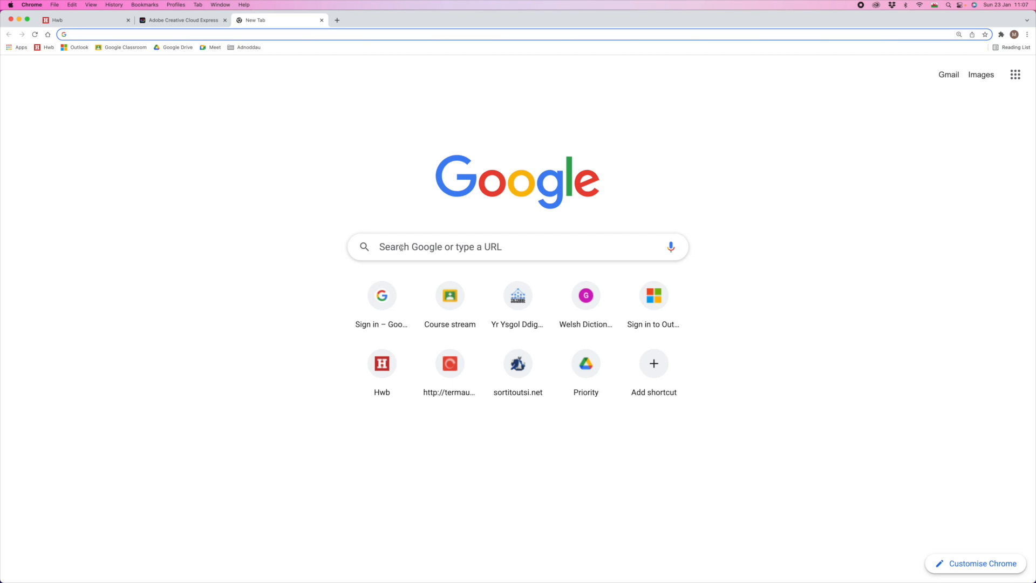
click(401, 248)
text(yn)
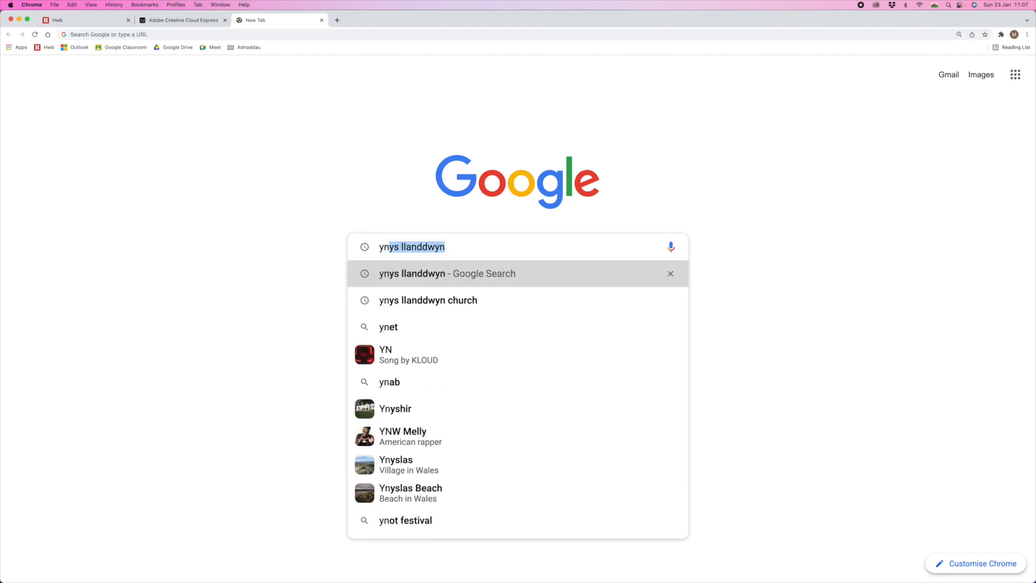
text(ys llanddwyn)
key(Return)
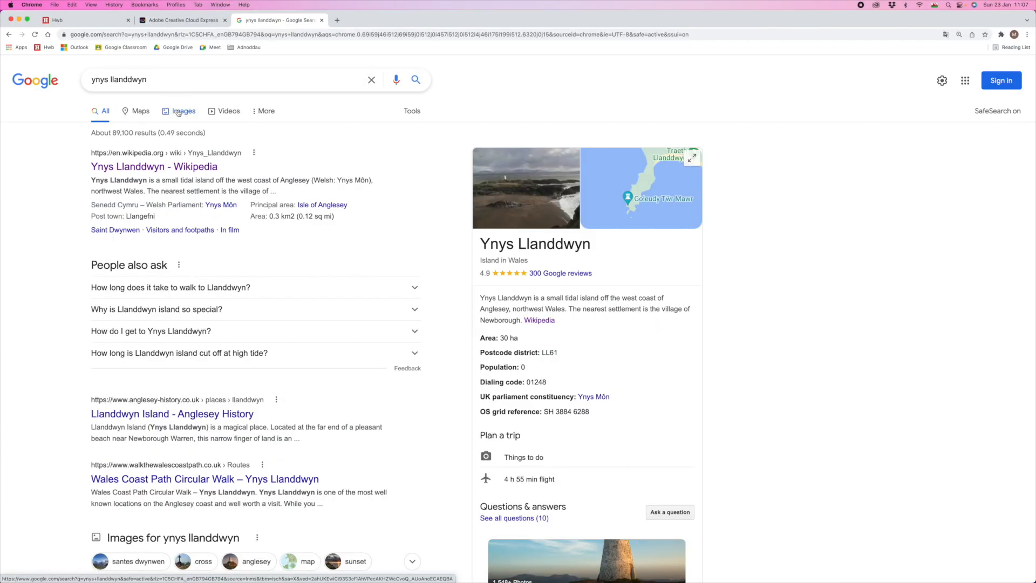
- Show image results filtered to Large size
click(179, 112)
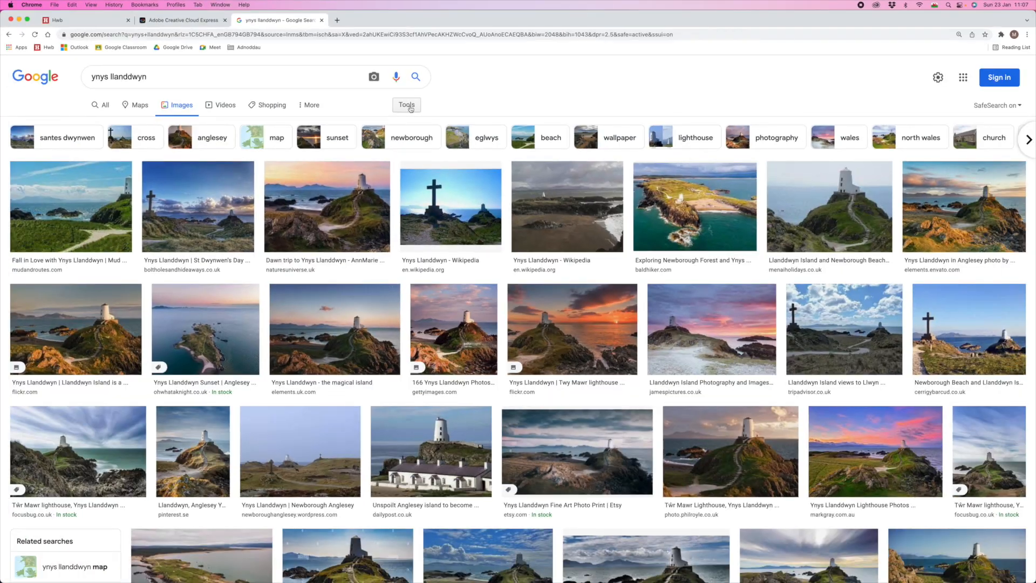
click(409, 107)
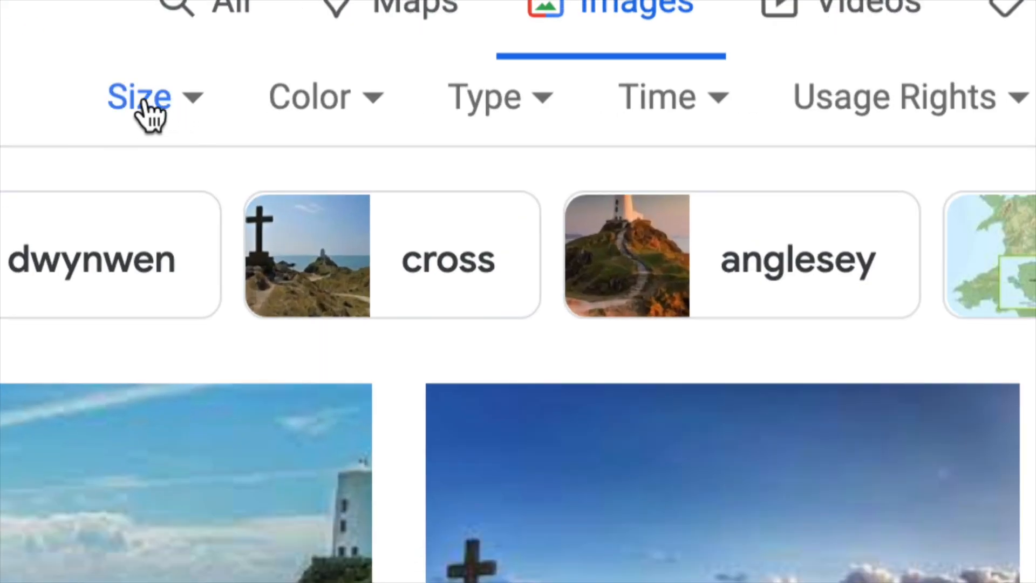
click(90, 124)
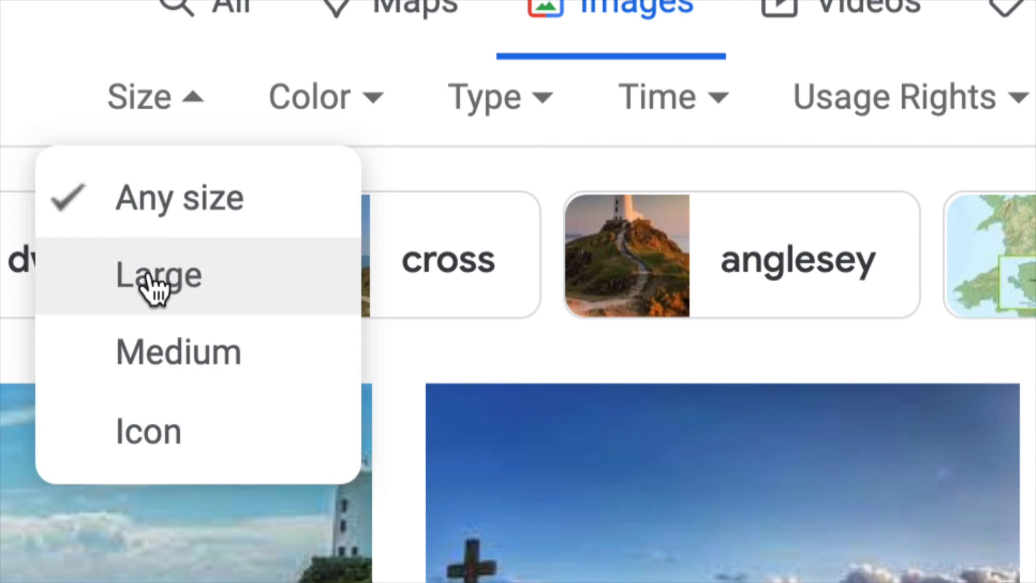
click(155, 287)
scroll(394, 268, down, 2)
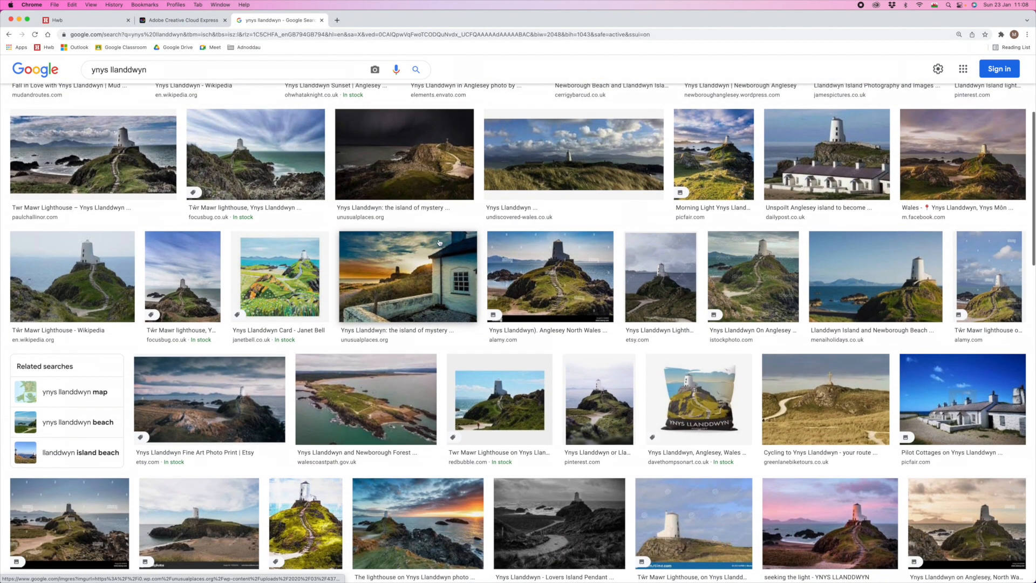
- Open the sunset lighthouse-and-cottage photo at full size in a new tab
click(395, 268)
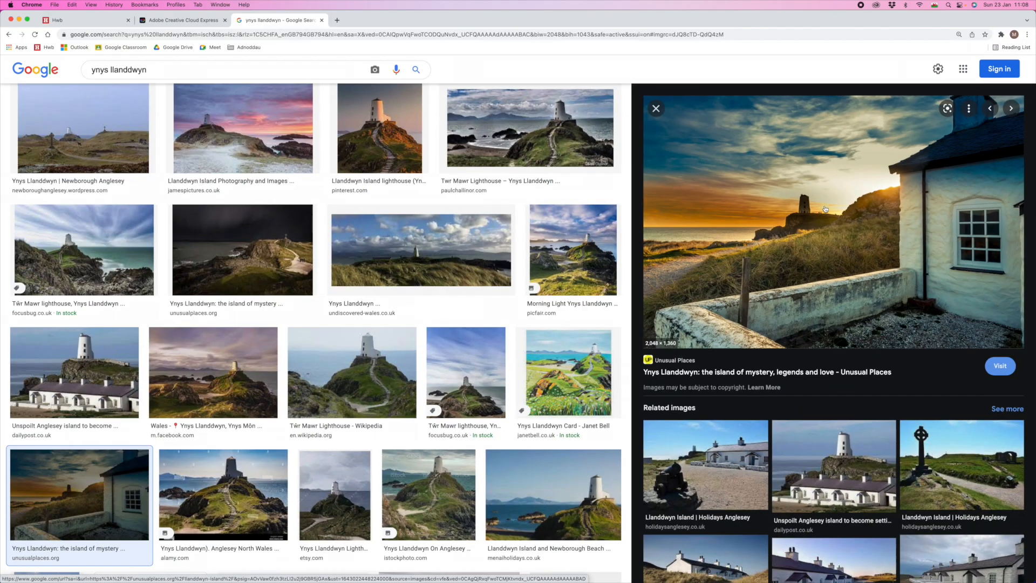
right_click(684, 190)
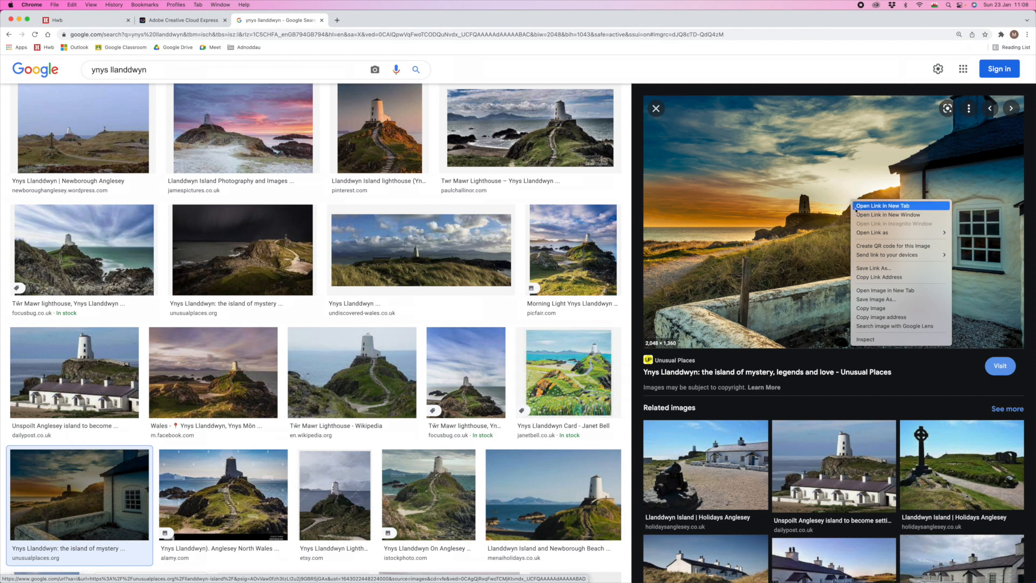
click(876, 291)
key(ctrl+Tab)
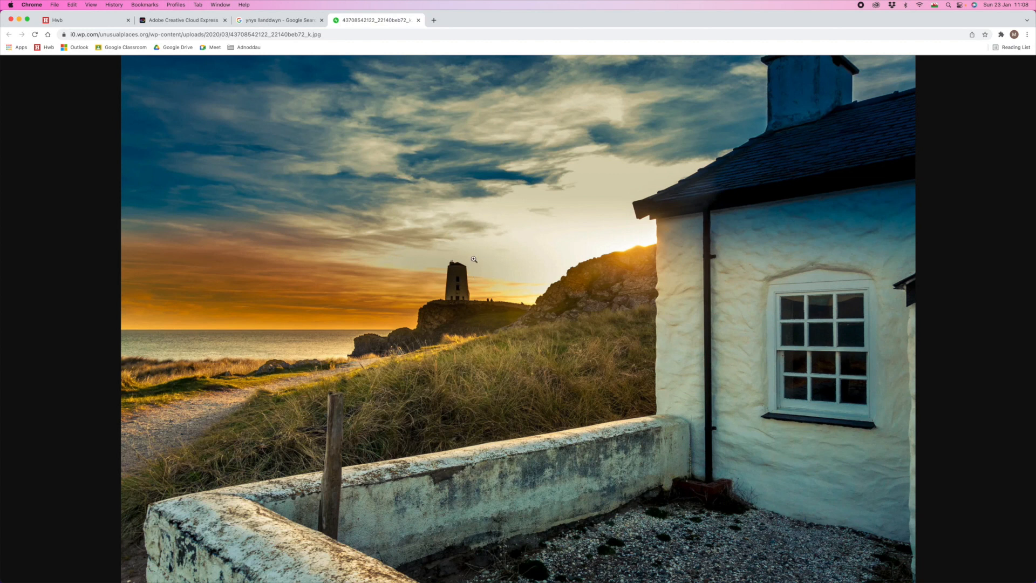
- Save the full-size photo as a JPEG and return to the card project
right_click(515, 239)
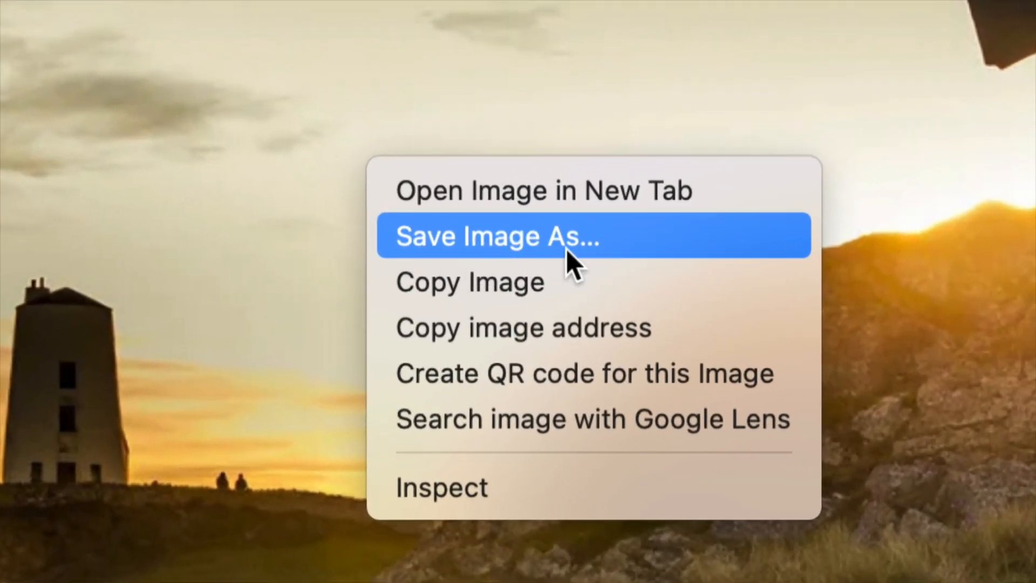
click(565, 248)
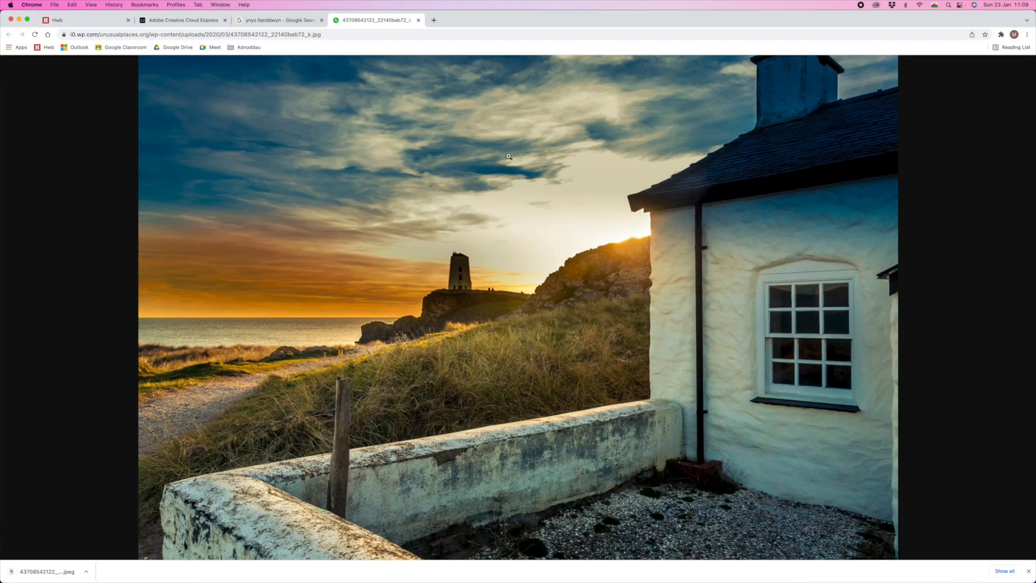
click(184, 19)
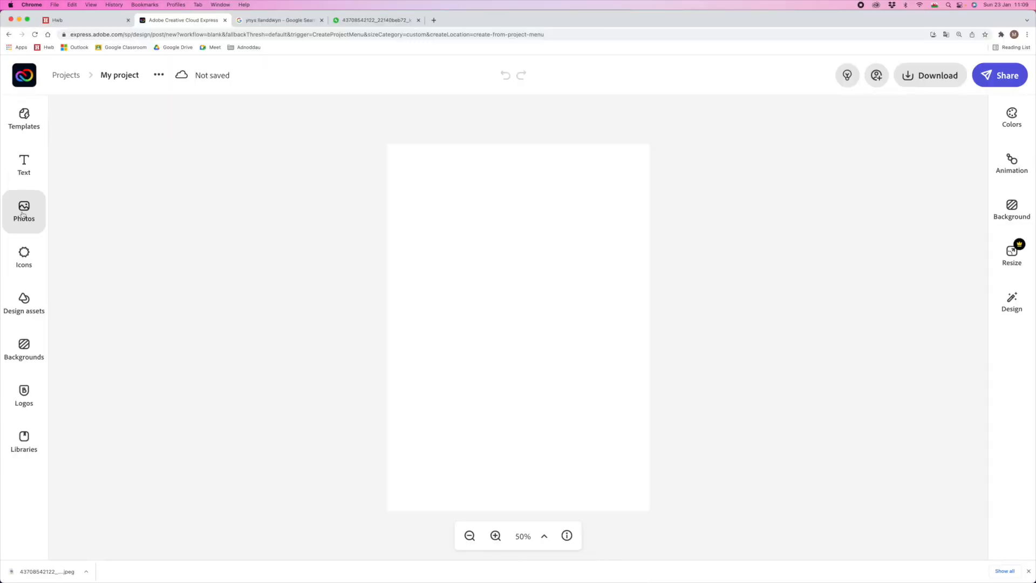
- Upload the downloaded lighthouse JPEG onto the card
click(23, 215)
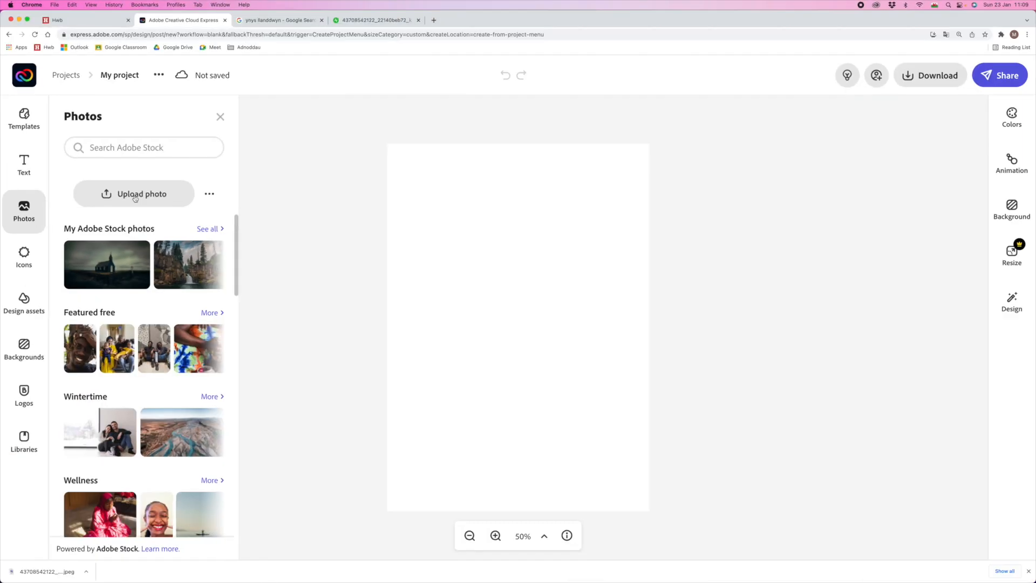
click(162, 203)
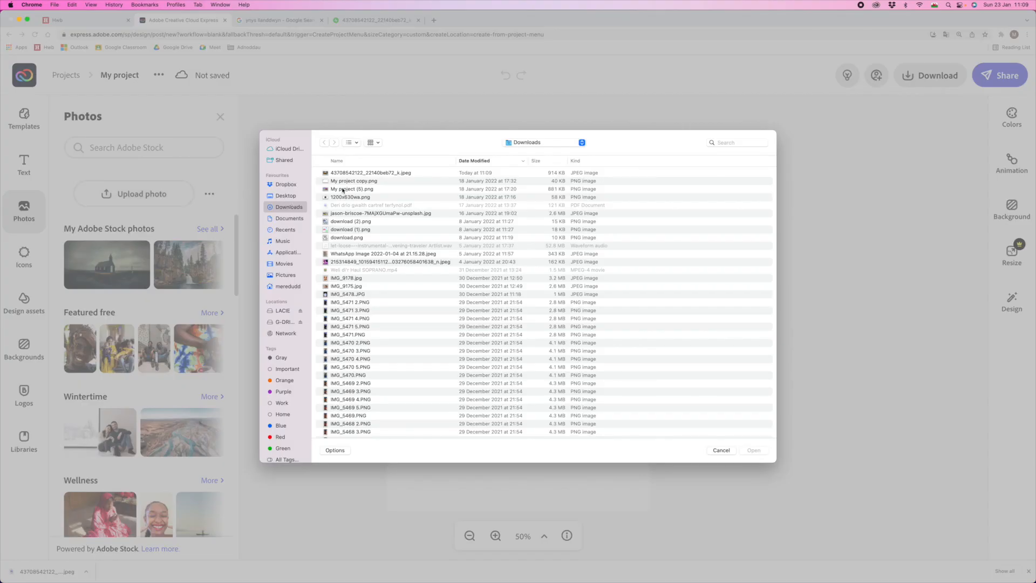
click(354, 173)
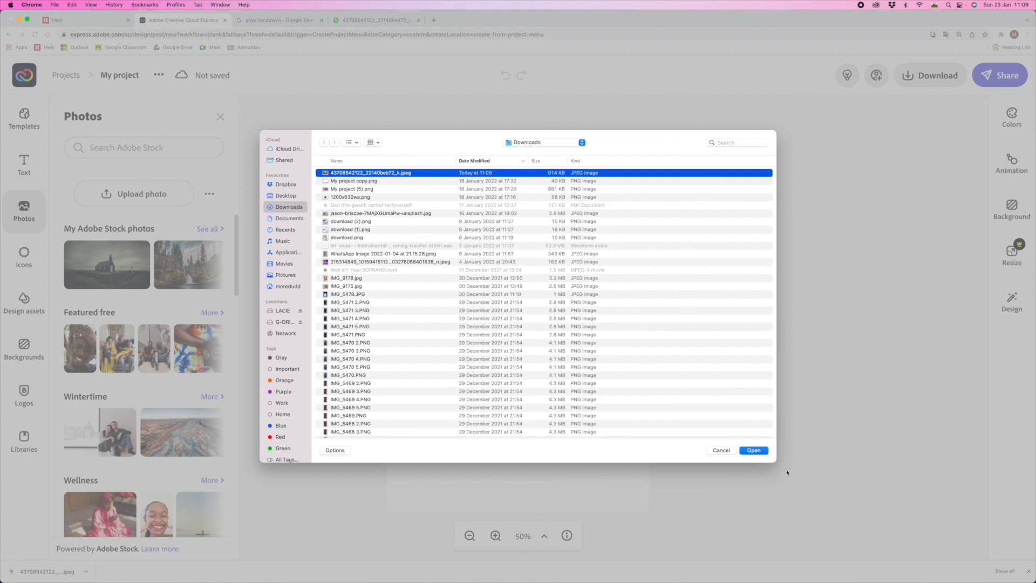
click(759, 452)
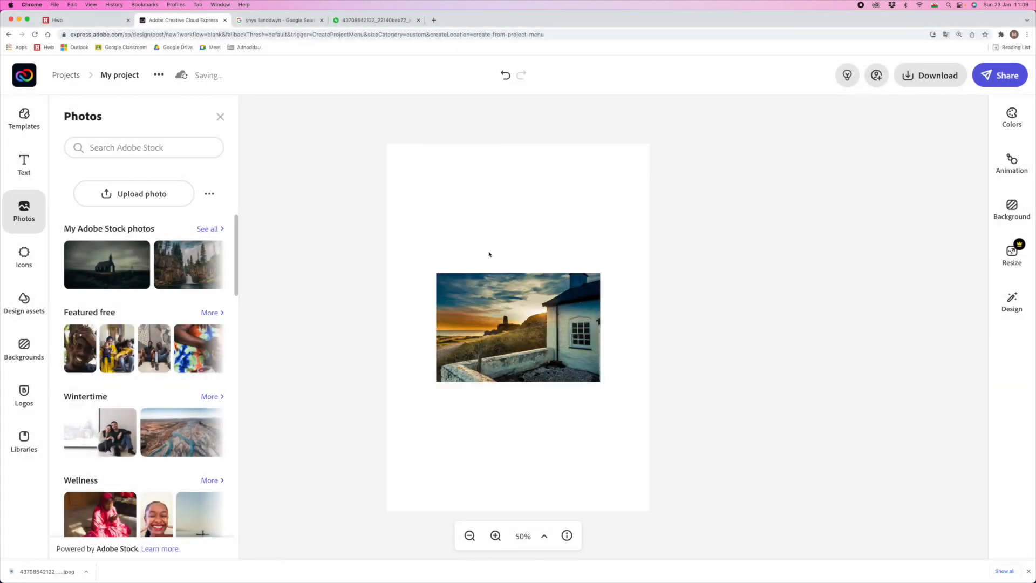
click(220, 117)
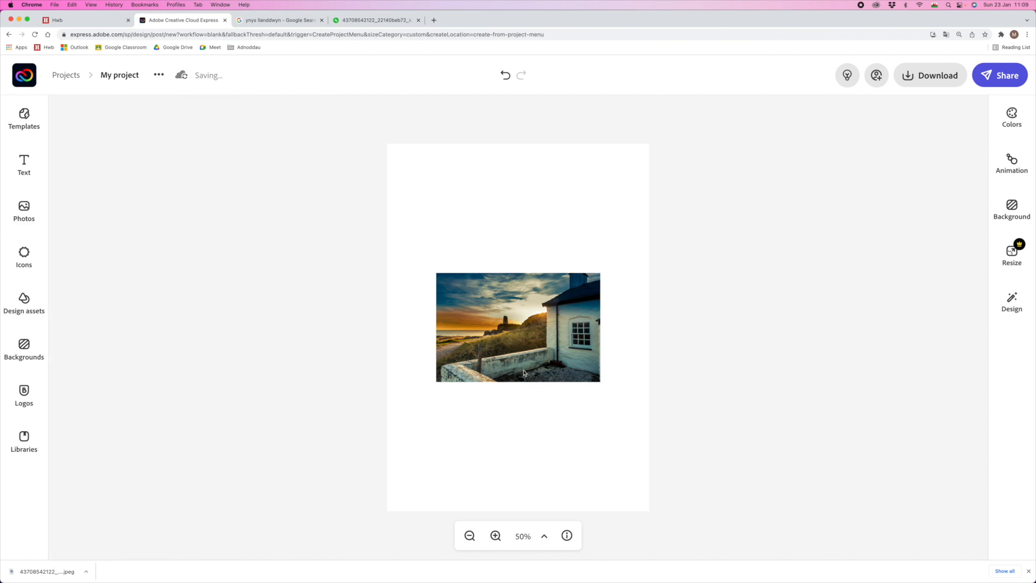
- Enlarge the lighthouse photo across the middle of the card
click(527, 345)
drag(600, 272, 655, 243)
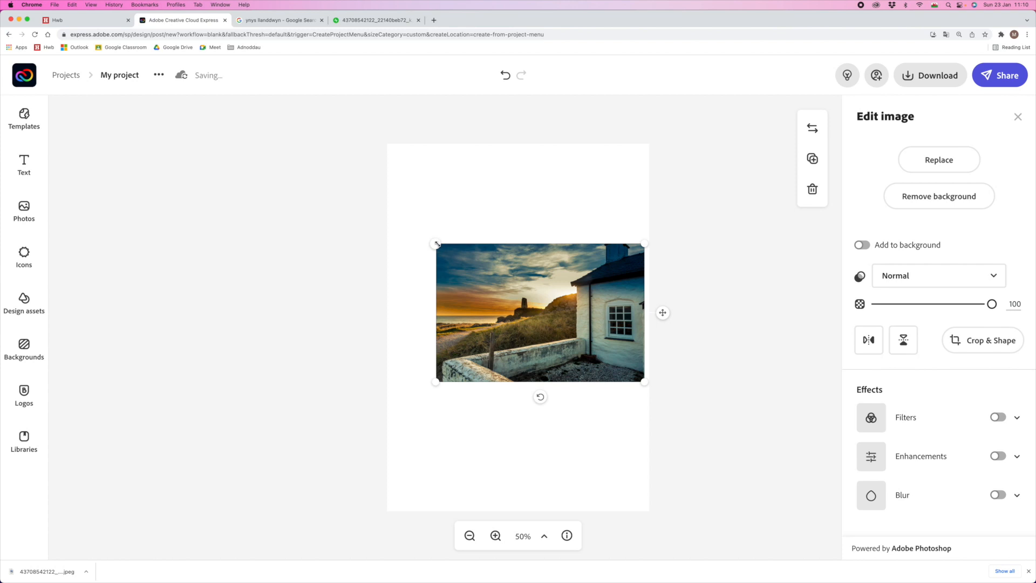
drag(428, 237, 394, 213)
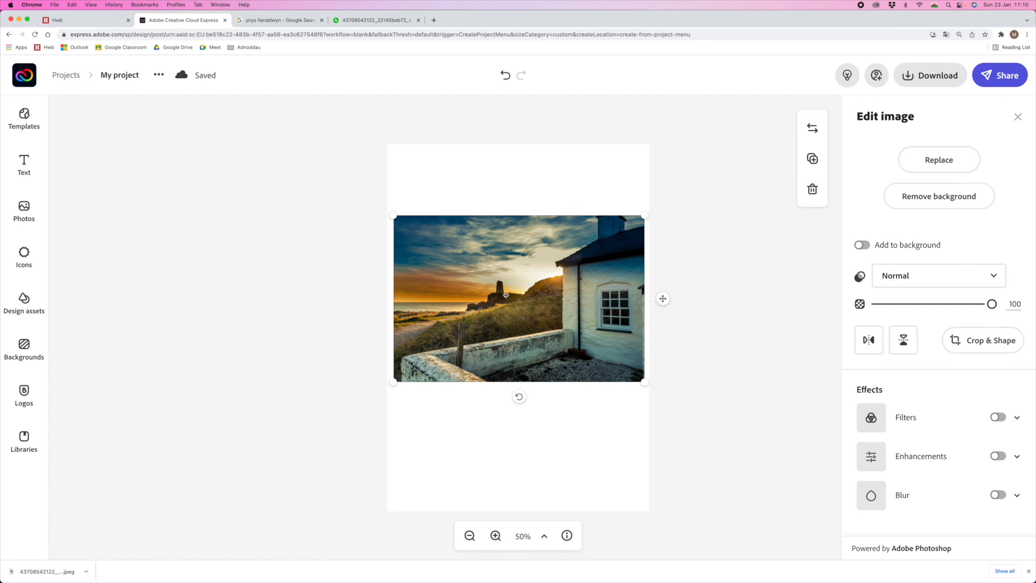
click(523, 299)
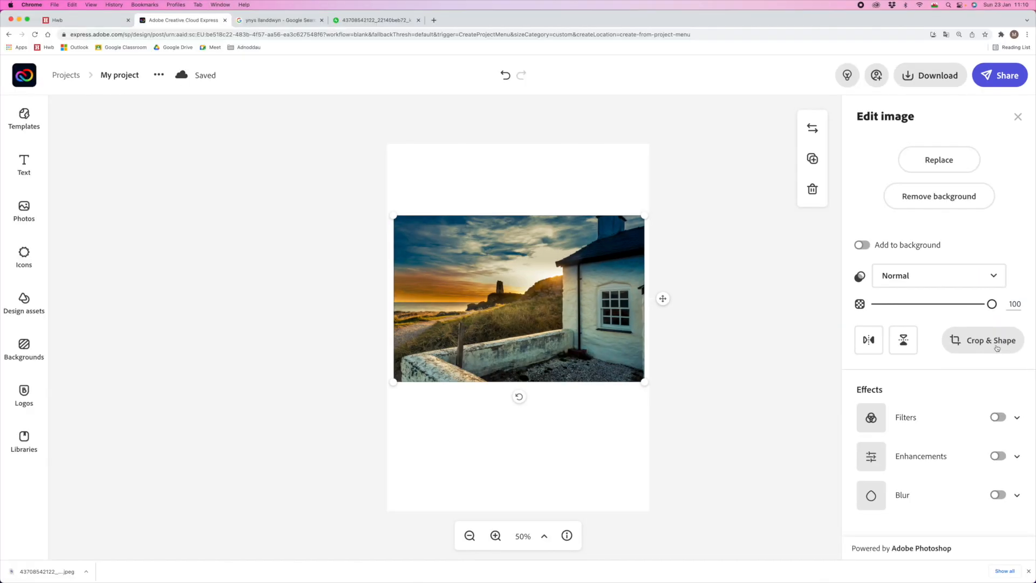
- Crop the photo to a heart shape, scaling it to 6 and centring the lighthouse
click(906, 346)
scroll(1007, 348, down, 6)
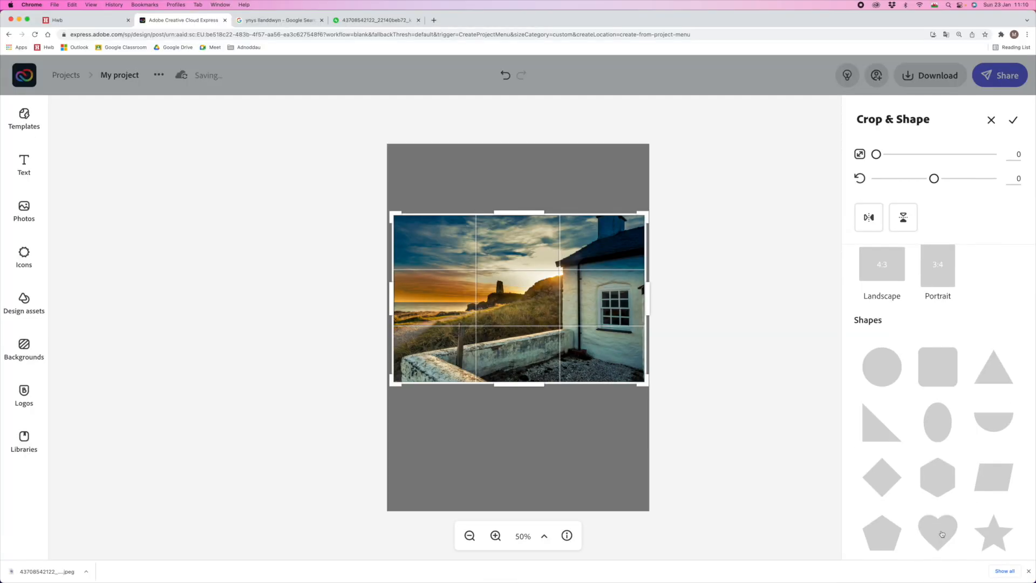
click(941, 534)
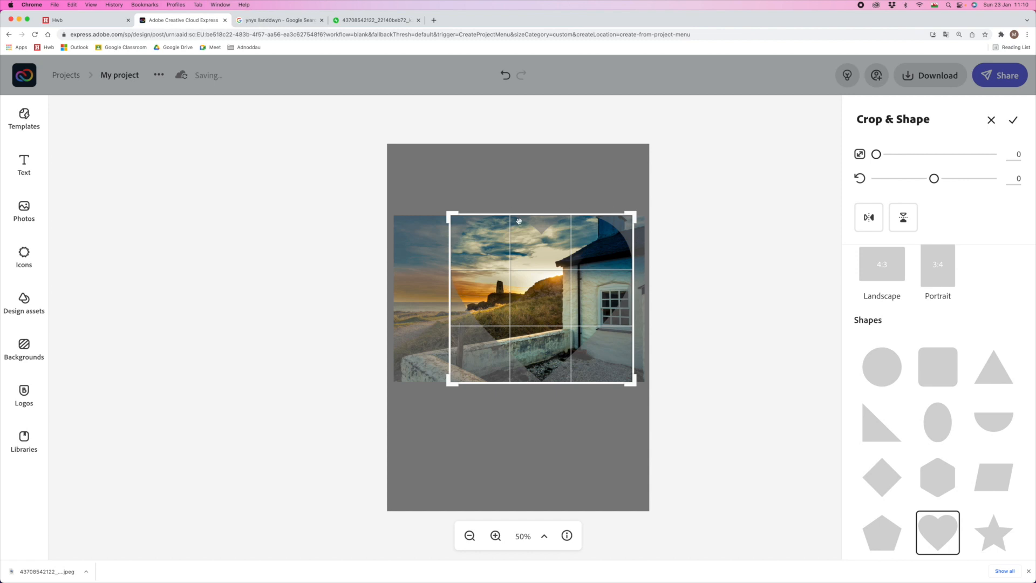
mouse_move(532, 287)
mouse_down()
mouse_move(563, 291)
mouse_move(523, 288)
mouse_move(601, 289)
mouse_move(548, 284)
mouse_up()
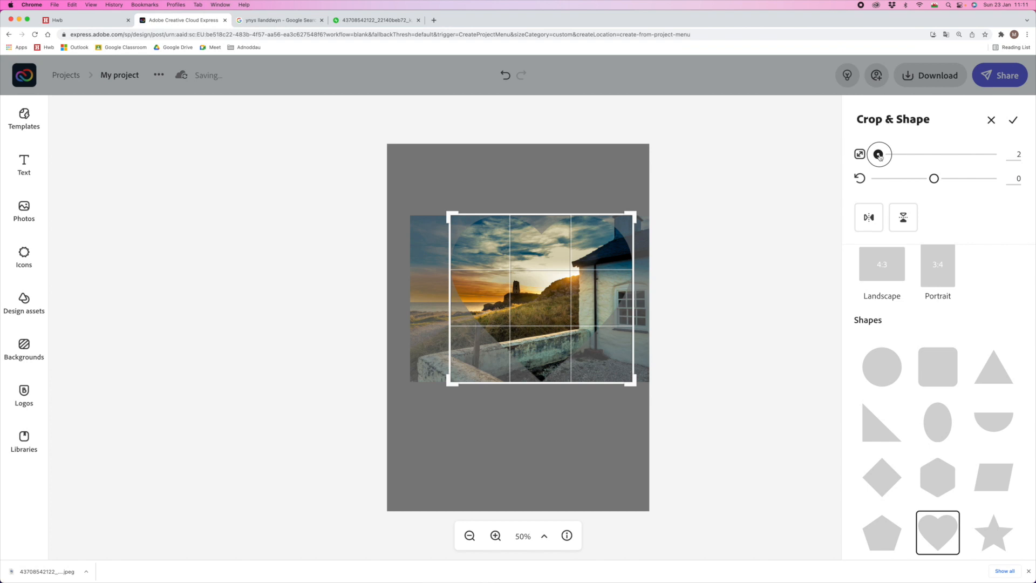
drag(733, 160, 743, 171)
drag(883, 157, 883, 155)
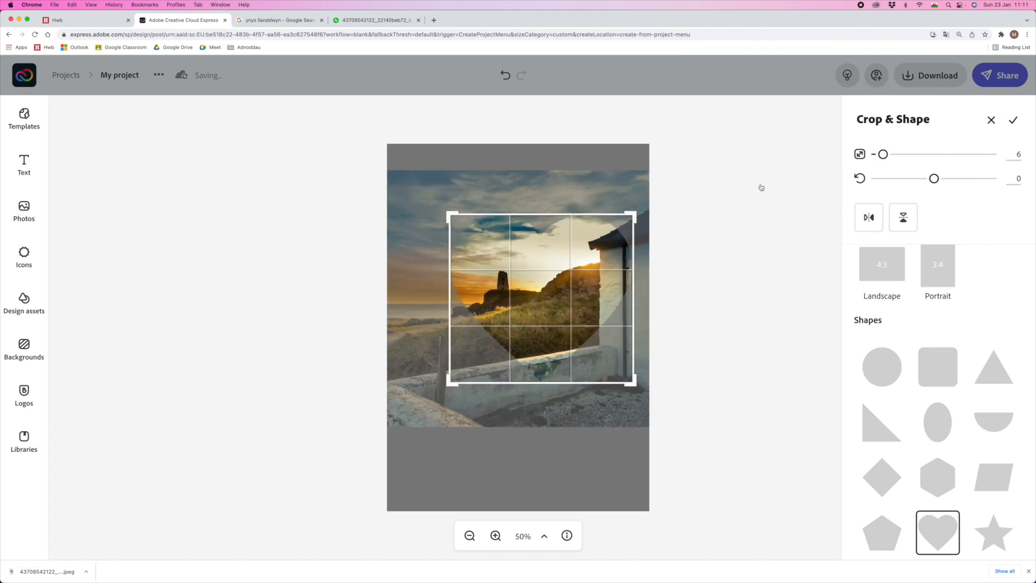
drag(584, 251, 628, 273)
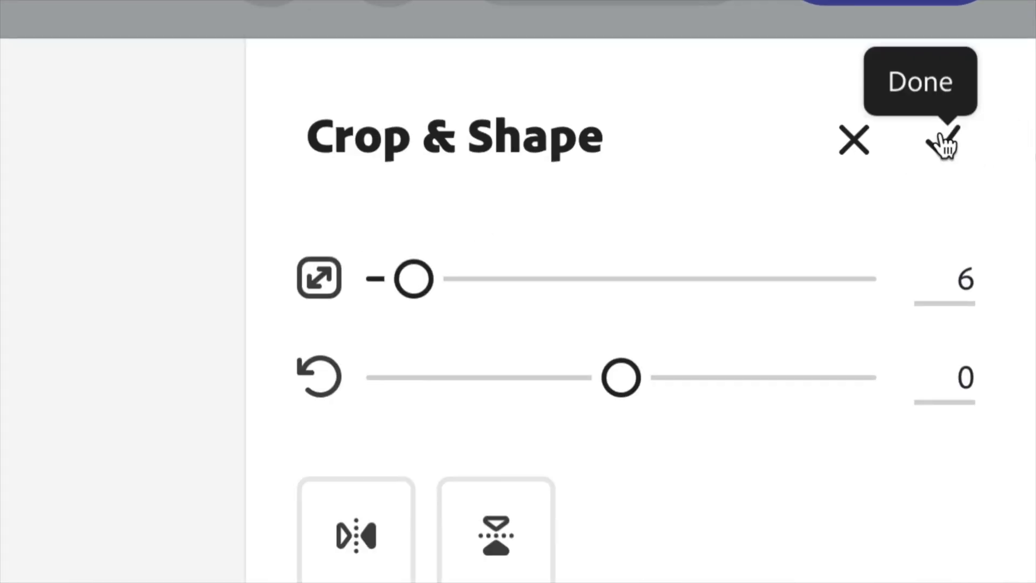
- Apply the heart crop and enlarge the heart photo across the card's upper part
click(943, 141)
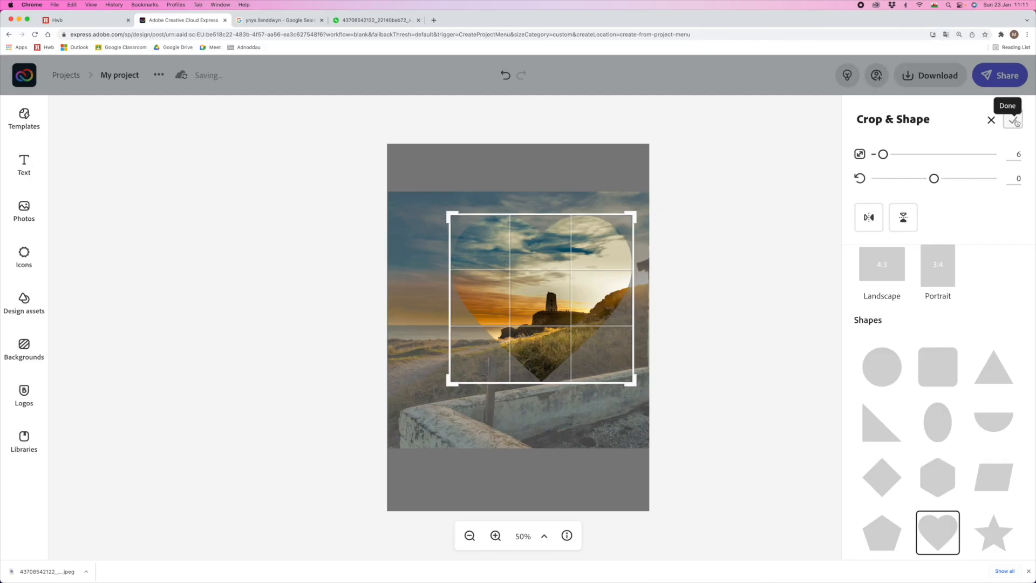
click(1015, 122)
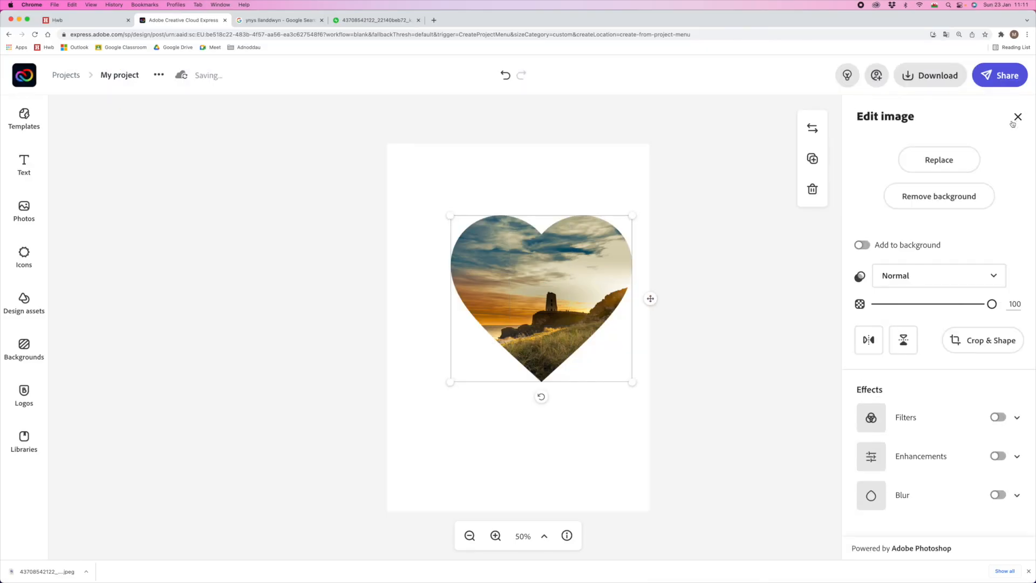
drag(448, 215, 398, 167)
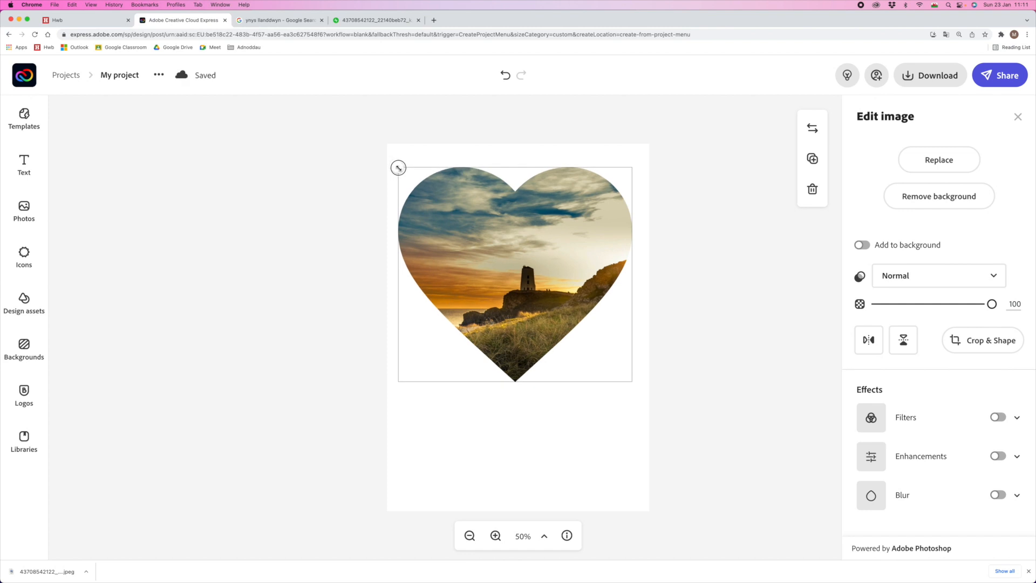
drag(638, 386, 644, 393)
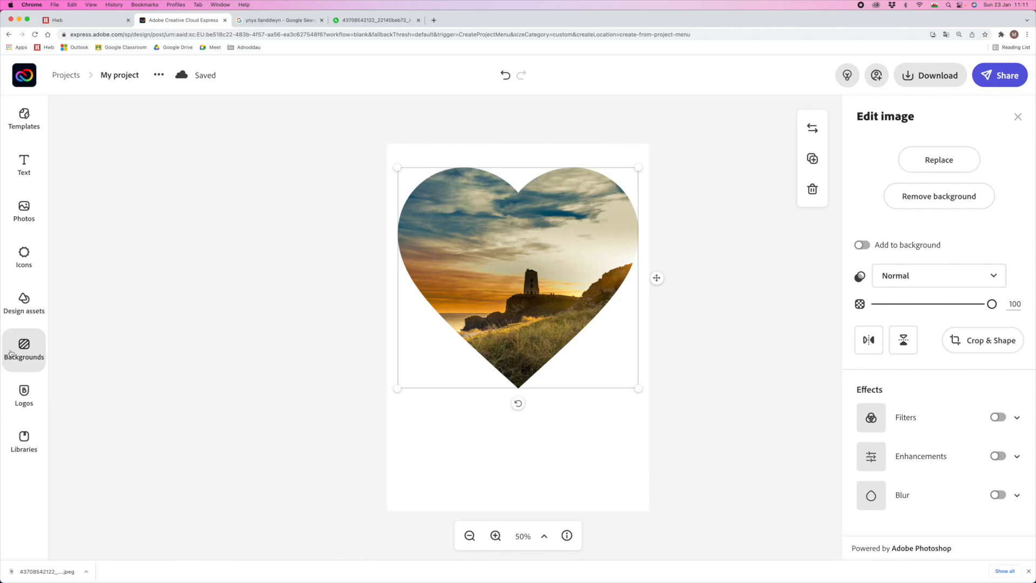
- Search the background library for 'love' designs
click(66, 346)
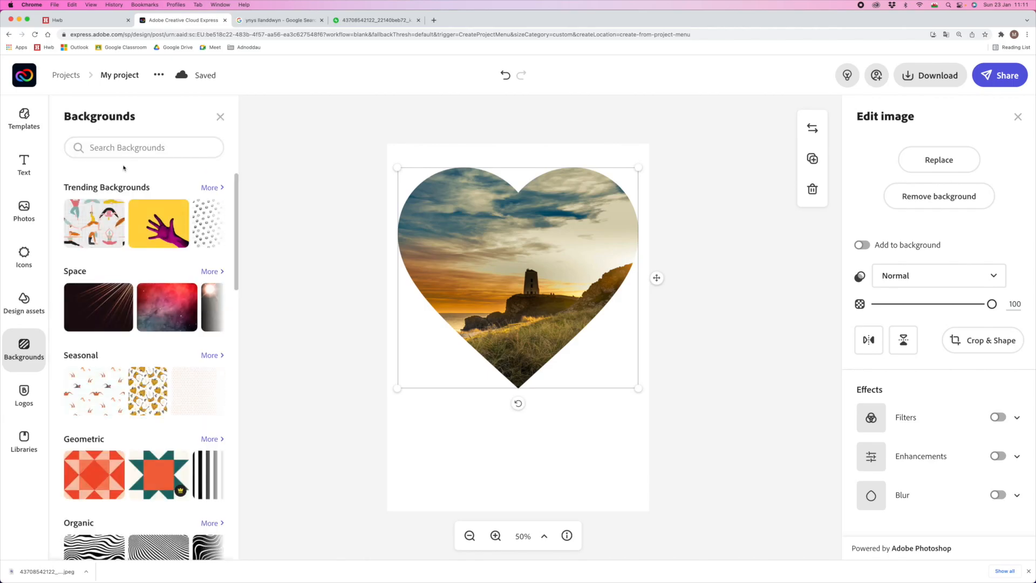
click(111, 146)
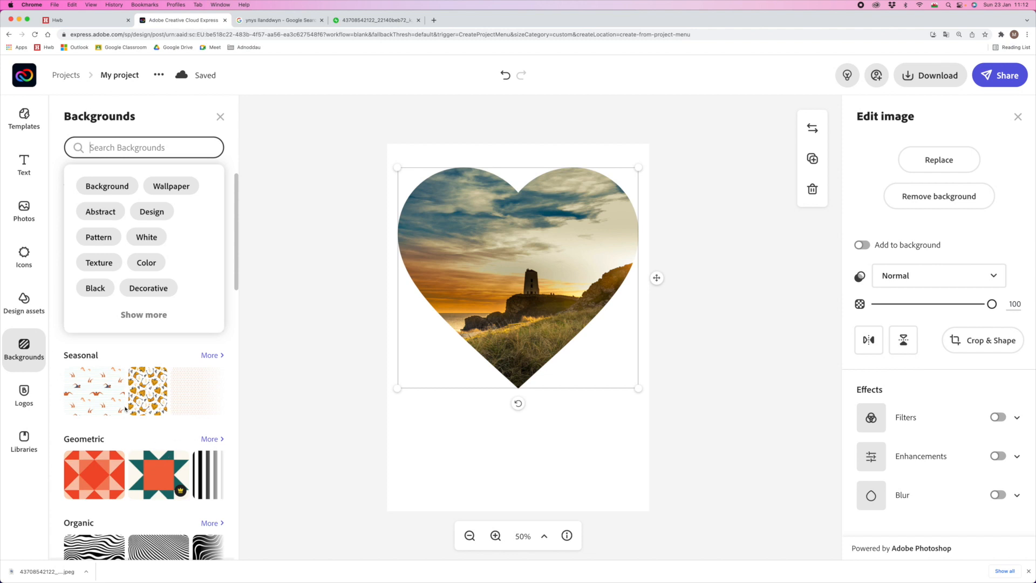
text(love)
key(Return)
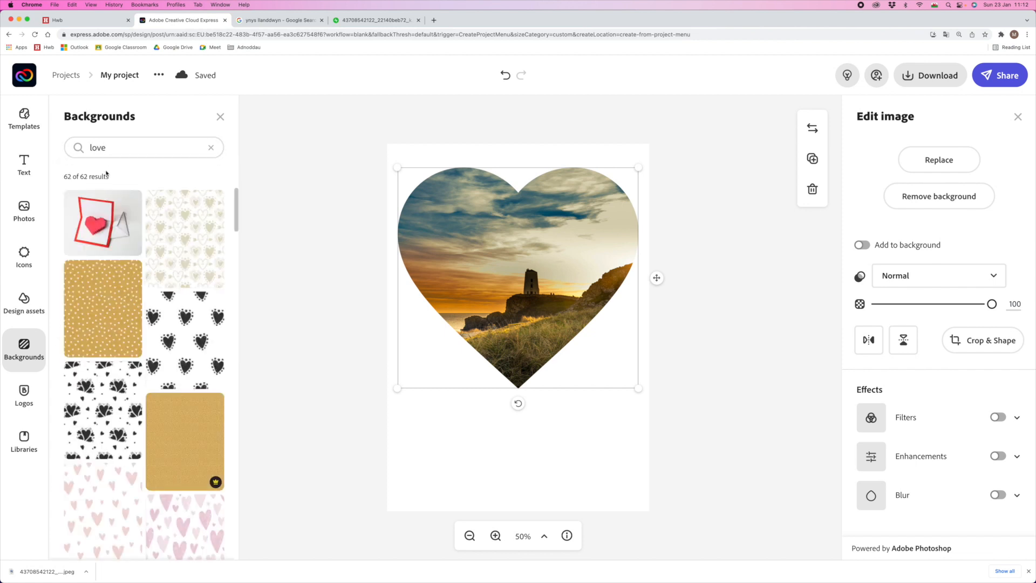
scroll(72, 290, down, 3)
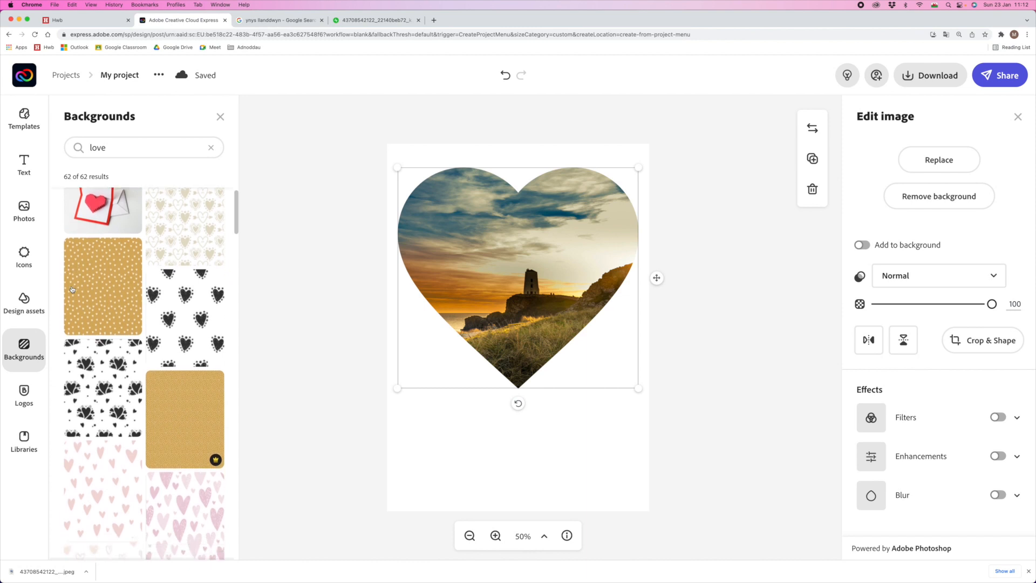
scroll(72, 290, down, 7)
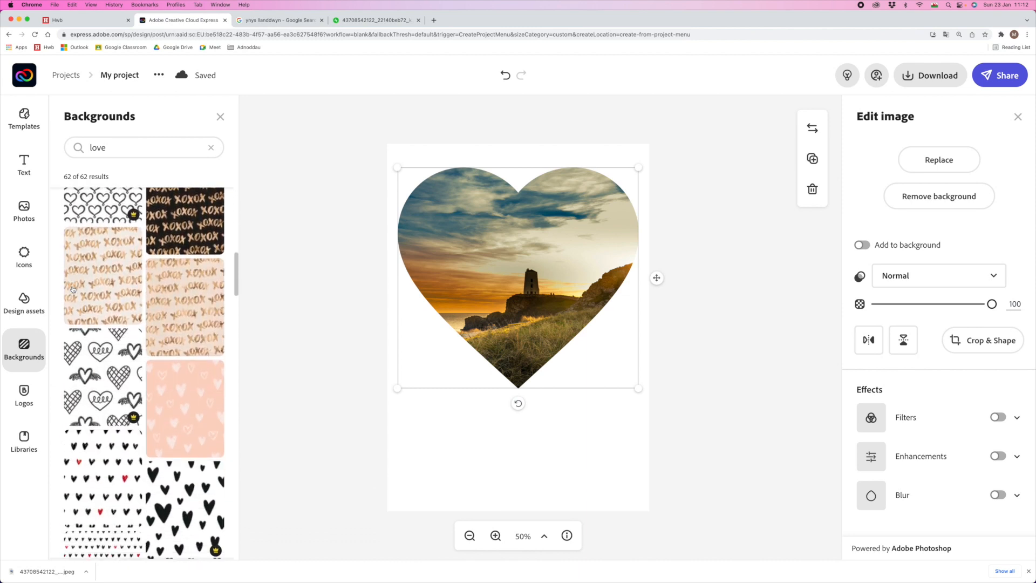
scroll(73, 289, down, 10)
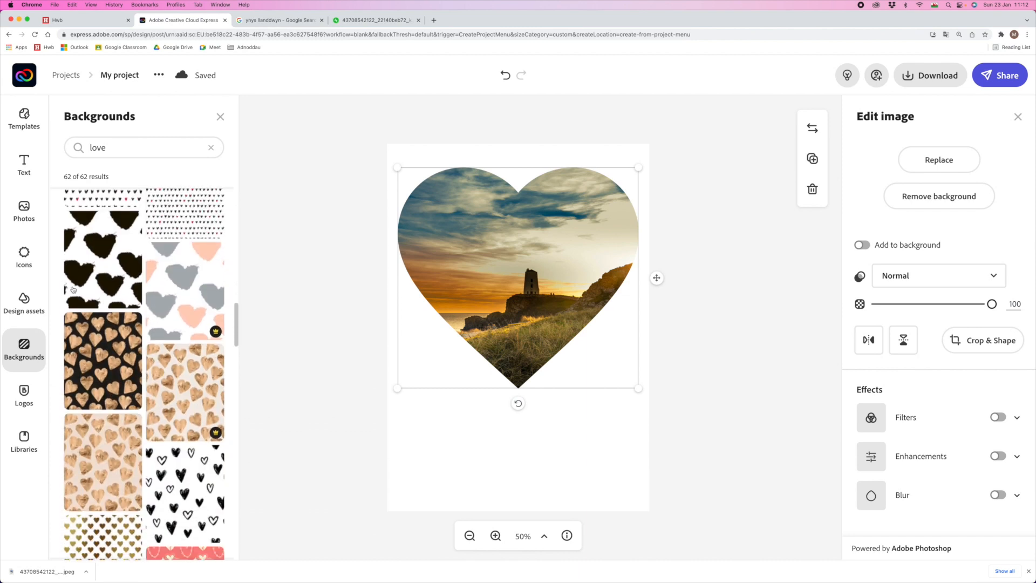
scroll(74, 289, down, 10)
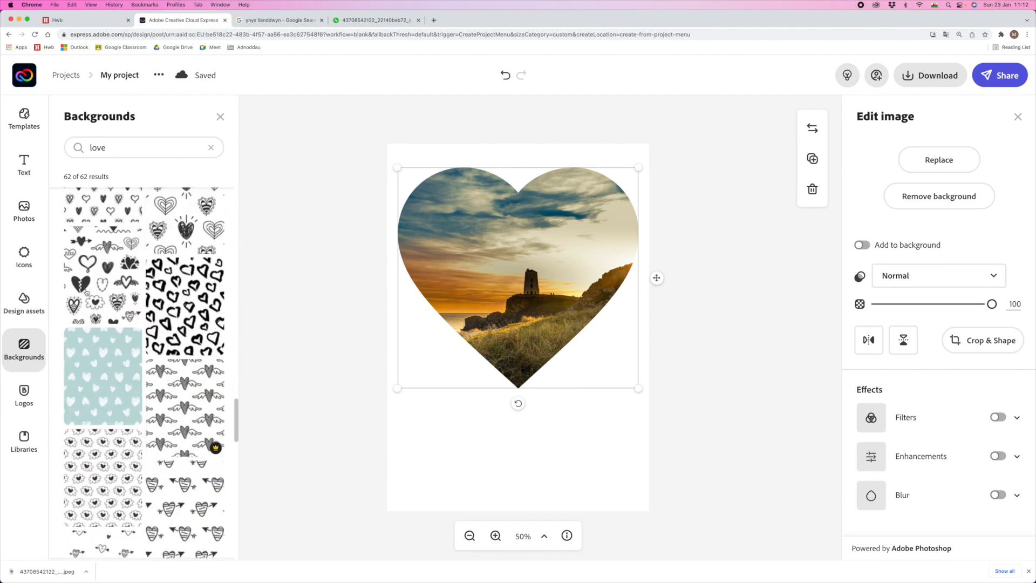
scroll(86, 292, down, 2)
scroll(86, 291, up, 10)
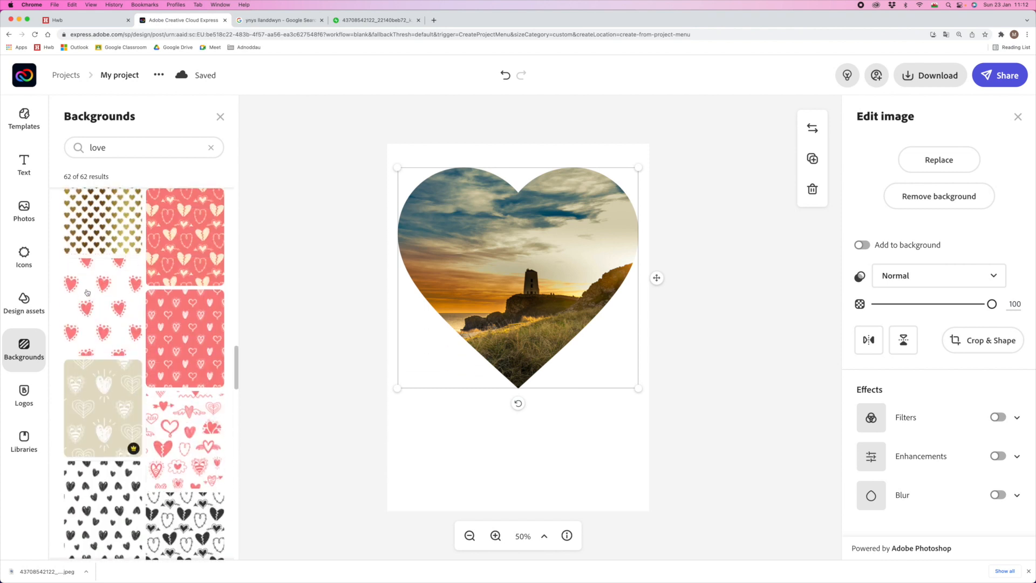
scroll(86, 292, up, 8)
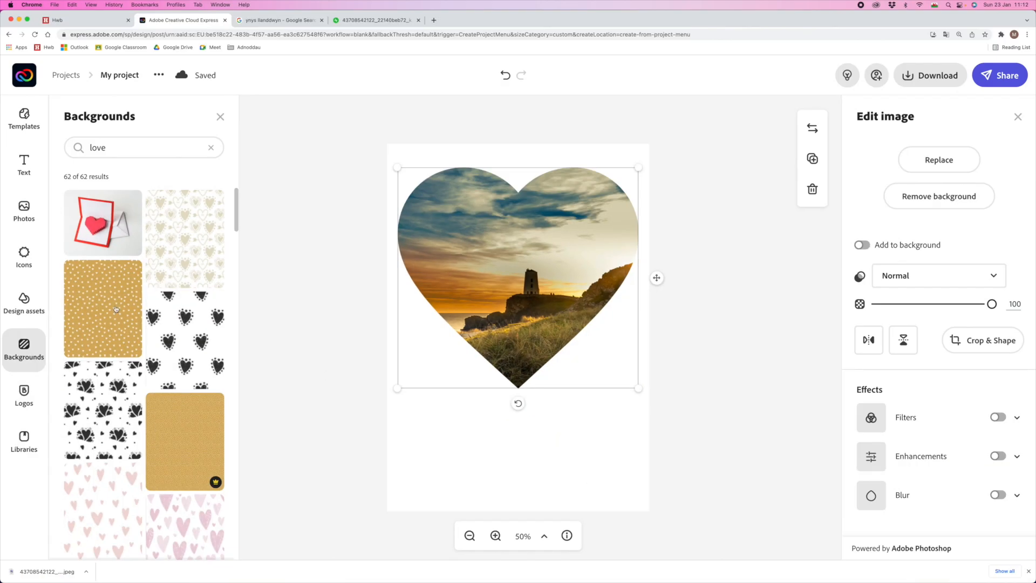
- Pin the gold pattern with small white hearts as the card background
click(115, 309)
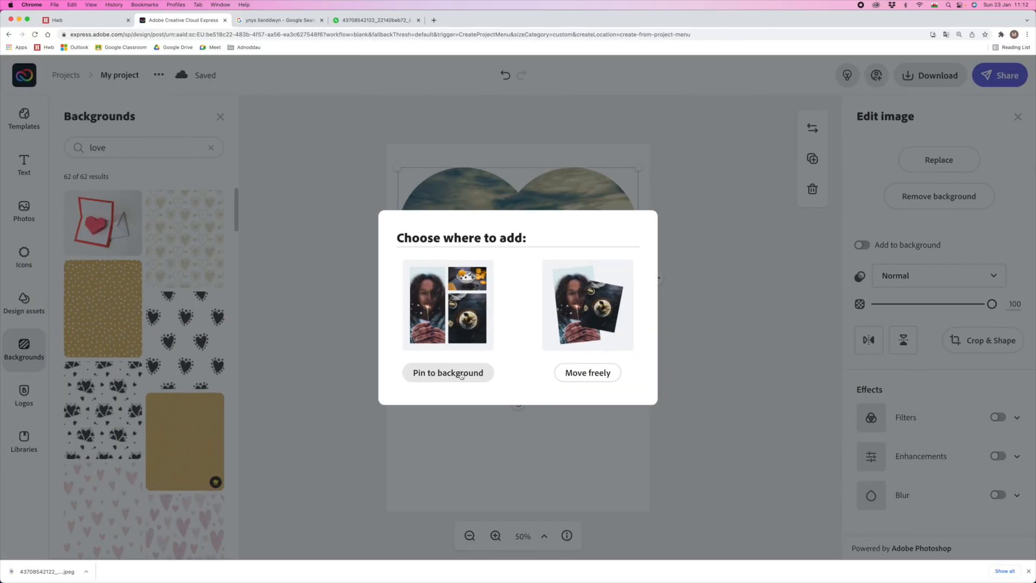
click(450, 374)
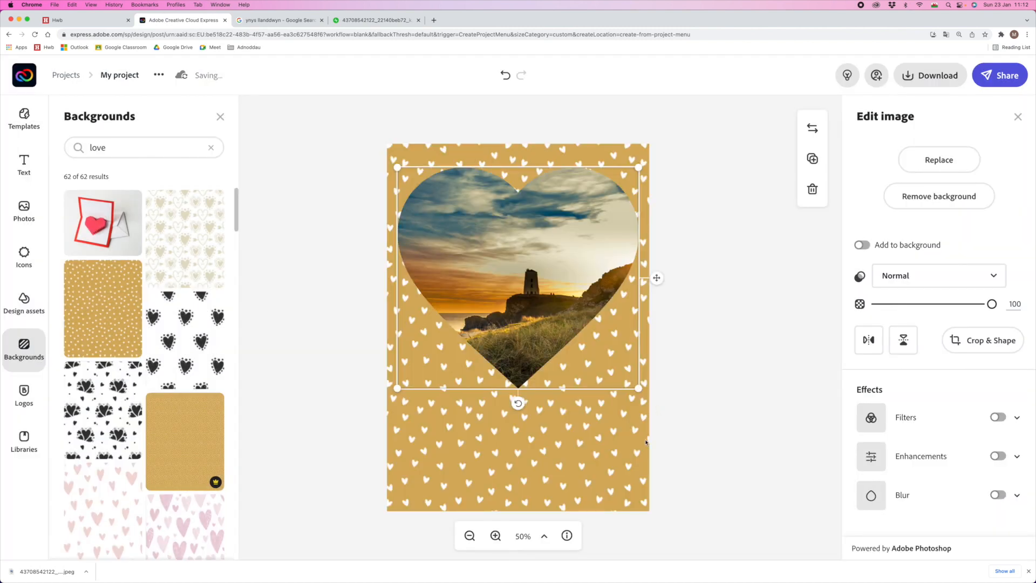
click(651, 436)
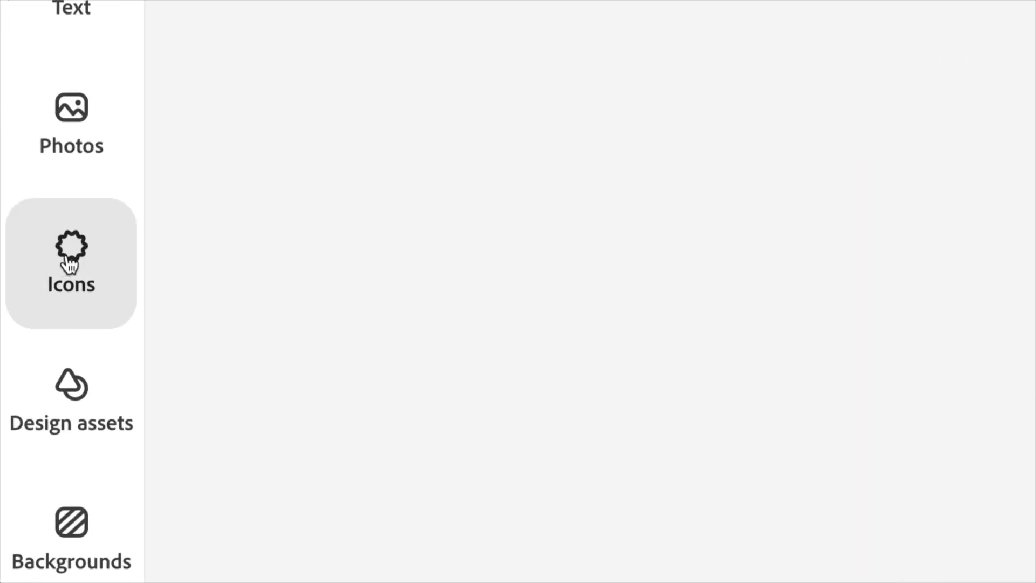
- Search the icon library for 'heart' instead of 'rectangle'
click(70, 263)
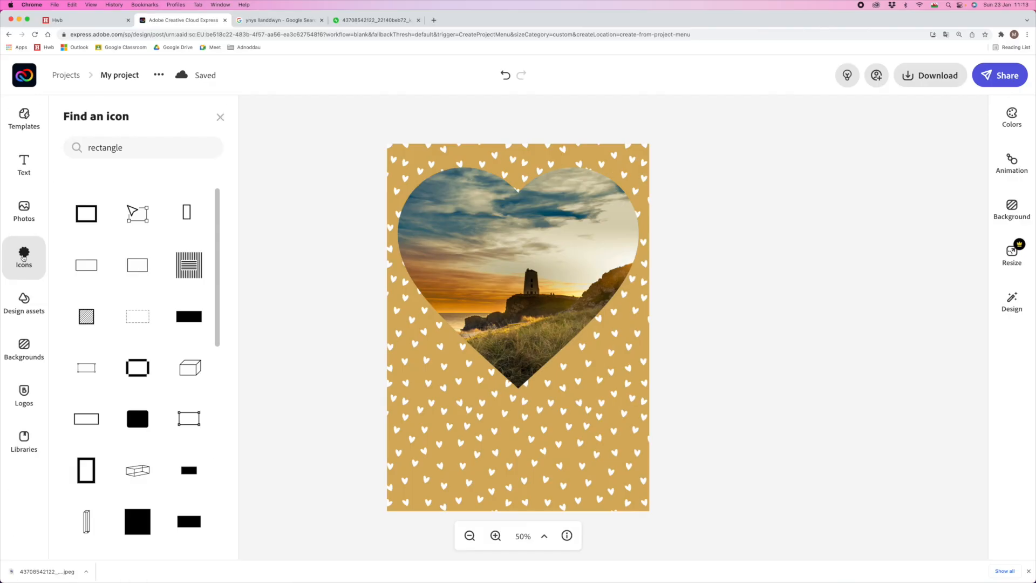
double_click(110, 147)
text(heart)
key(Return)
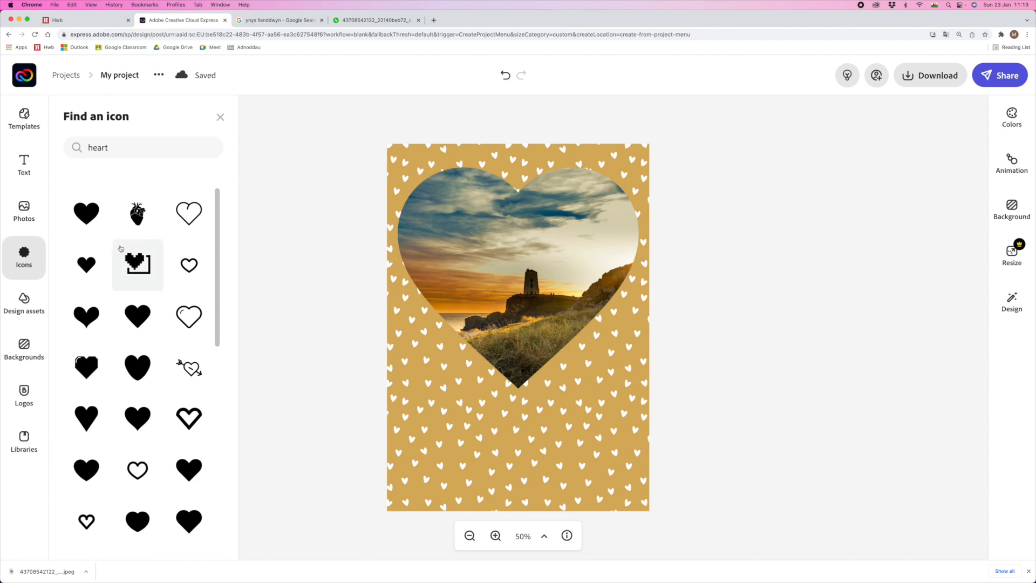
- Add the first solid orange heart icon and stretch it over the heart photo
click(85, 213)
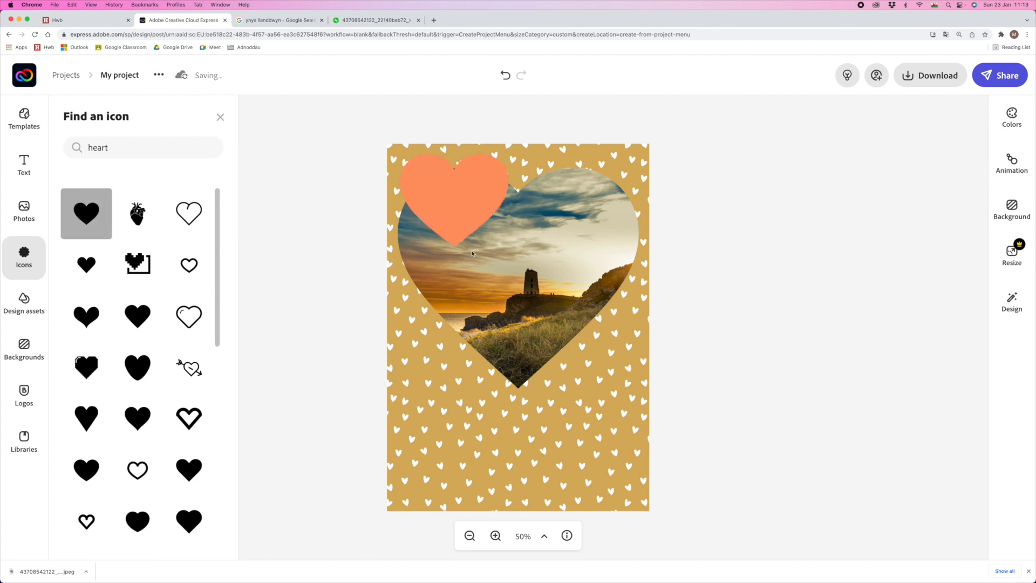
drag(510, 230, 513, 240)
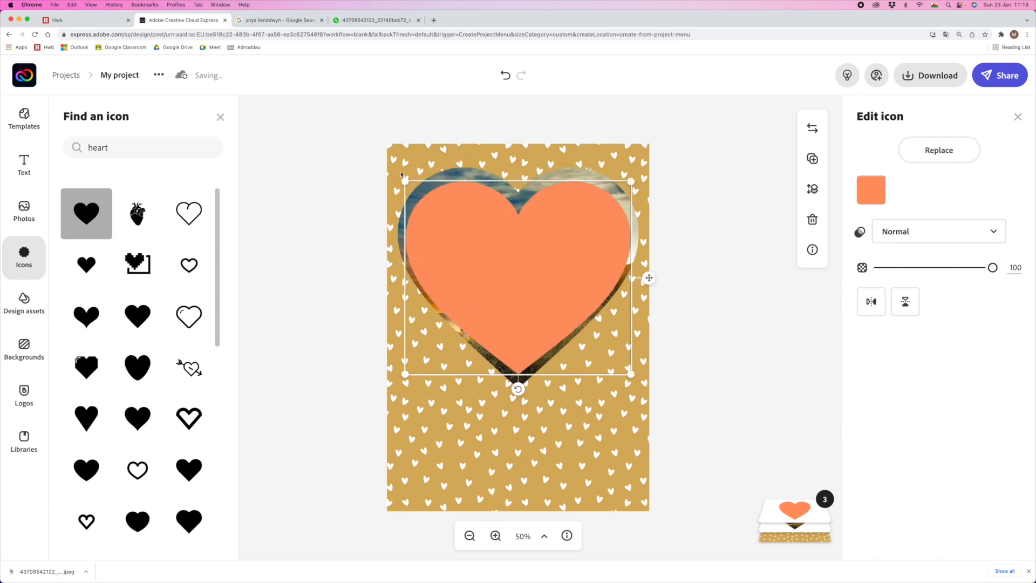
mouse_move(396, 173)
mouse_down()
mouse_move(384, 160)
mouse_move(408, 175)
mouse_up()
drag(629, 176, 642, 165)
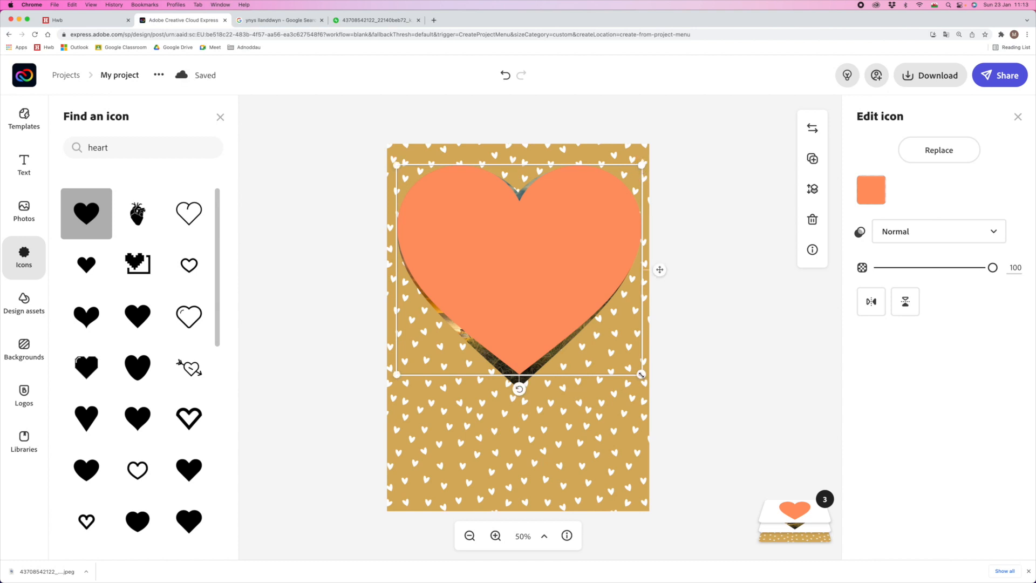
drag(642, 374, 645, 381)
drag(396, 376, 386, 385)
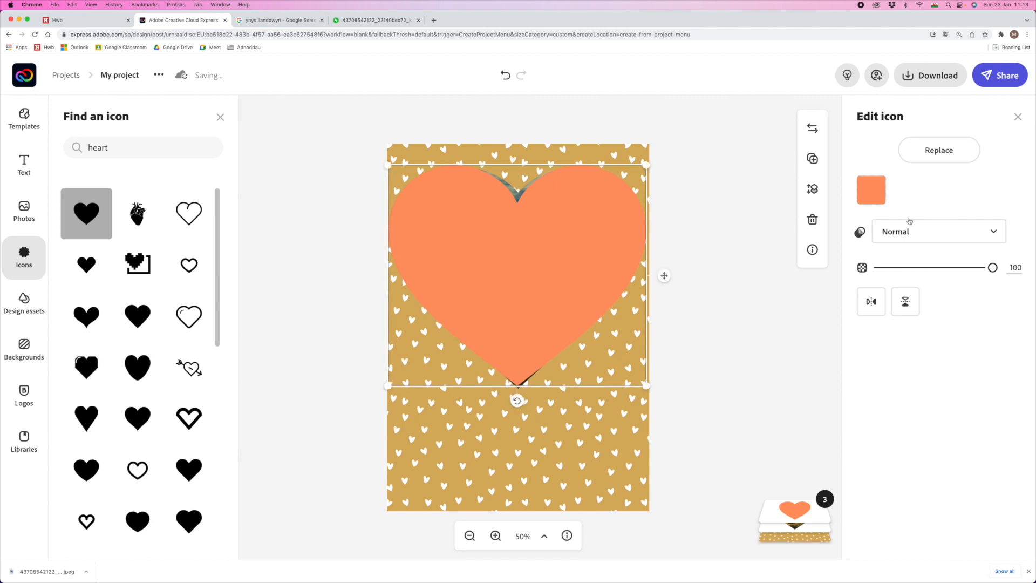
click(871, 189)
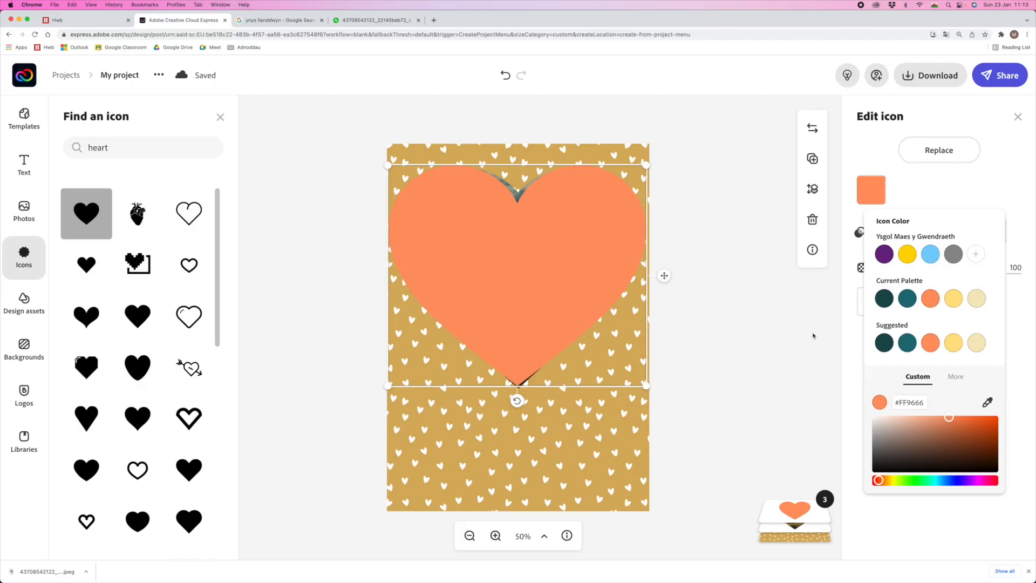
click(812, 335)
click(1017, 116)
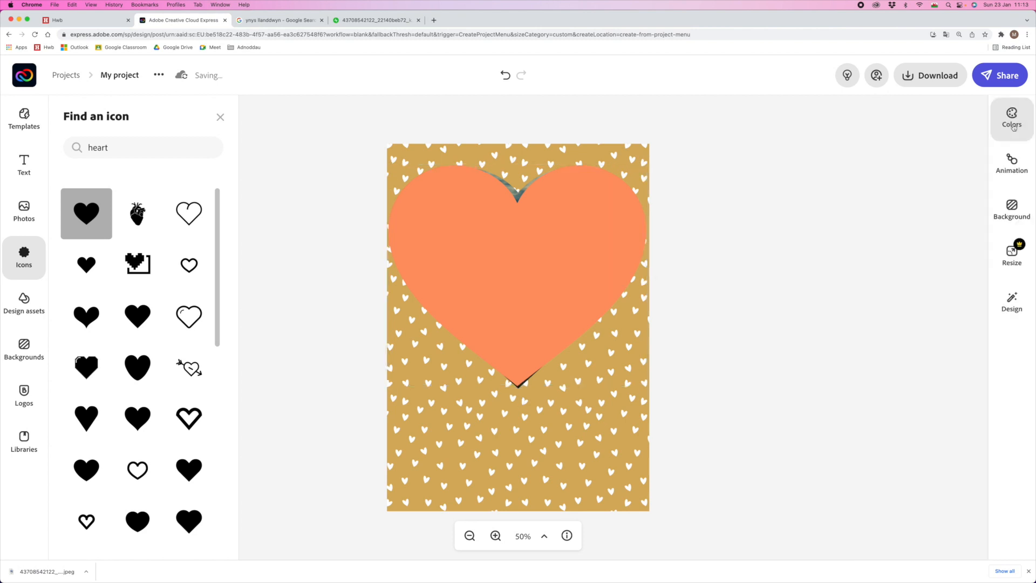
click(1012, 116)
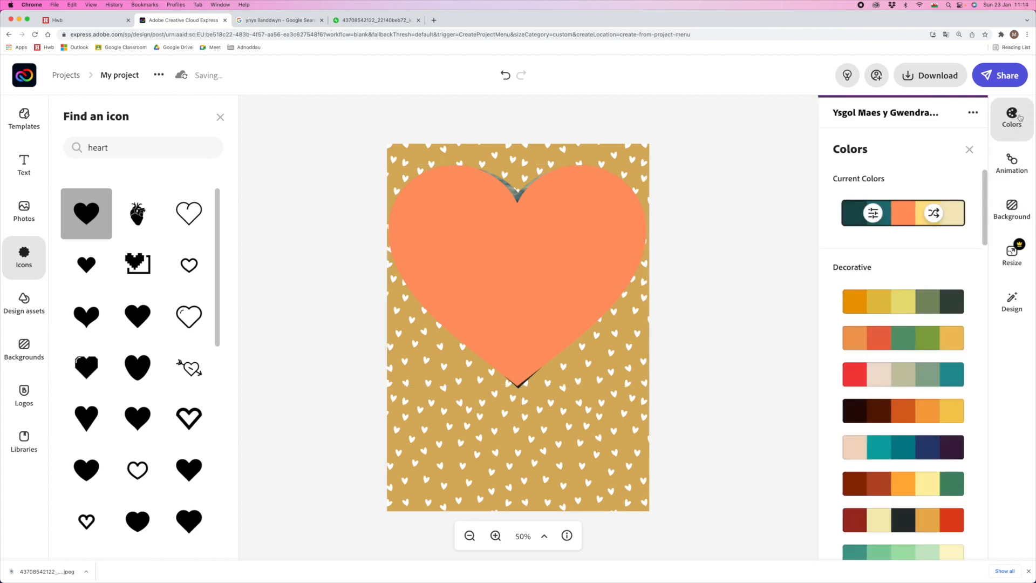
scroll(916, 315, down, 7)
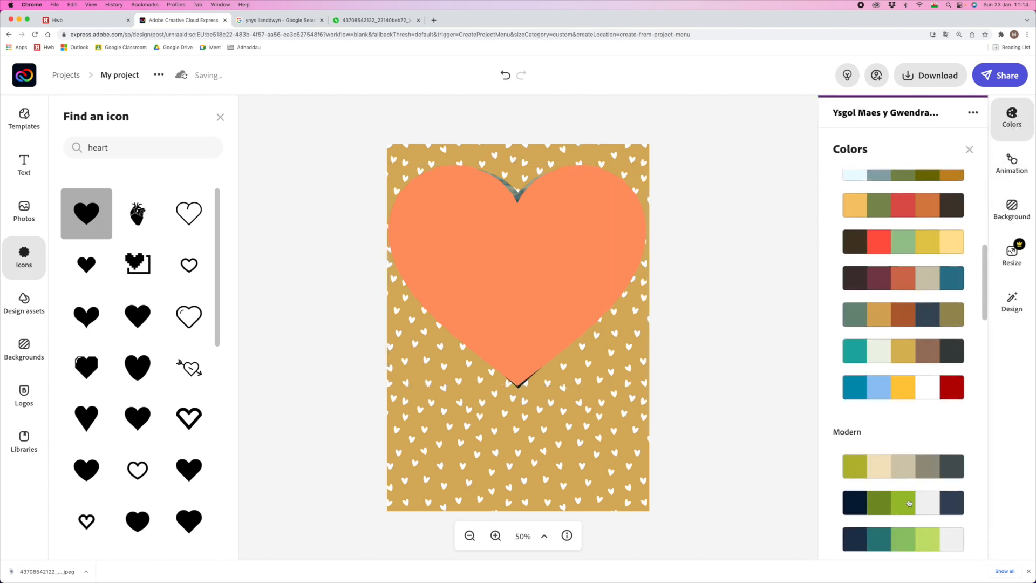
scroll(916, 366, down, 4)
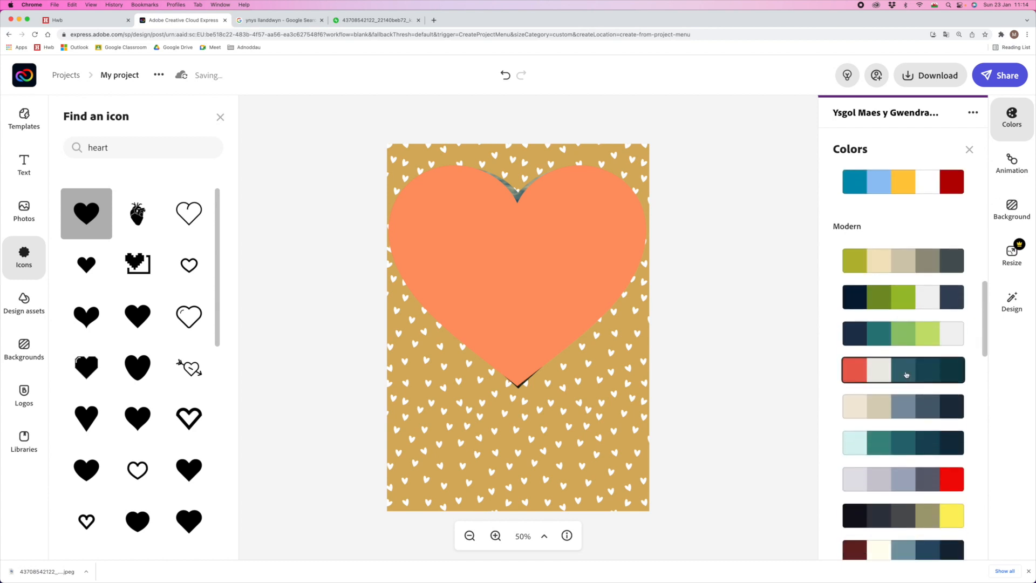
scroll(920, 351, up, 11)
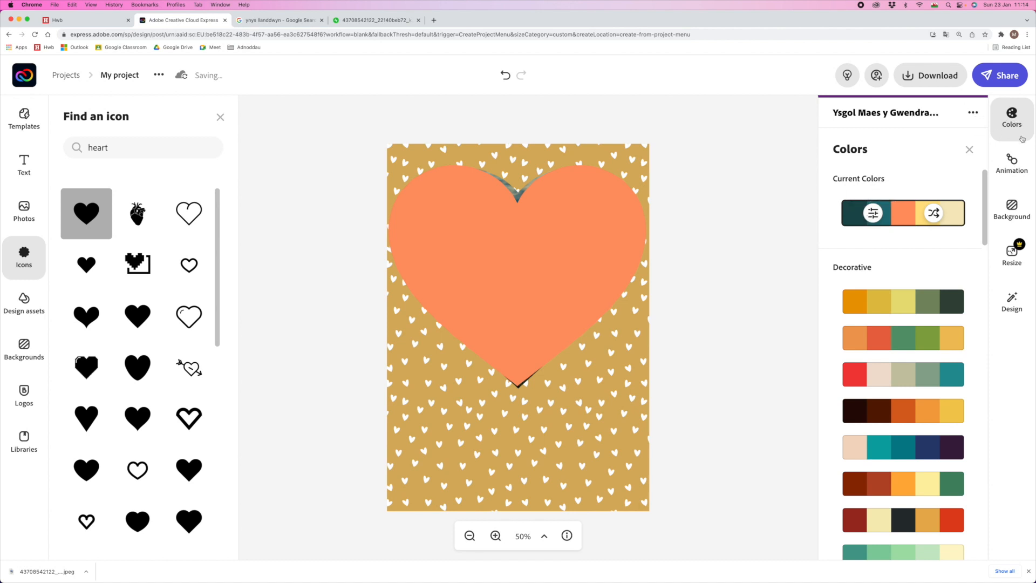
click(970, 150)
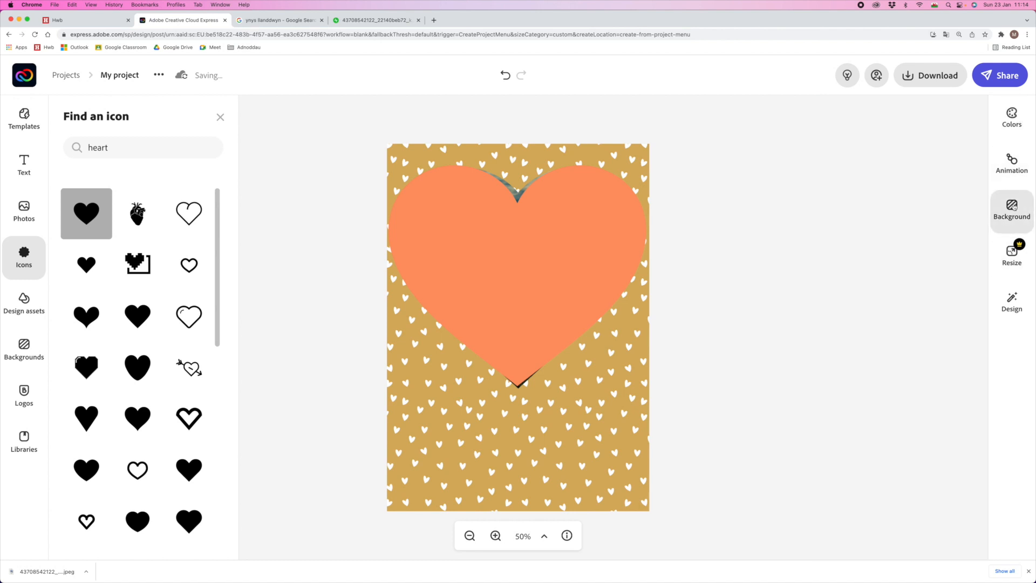
click(545, 244)
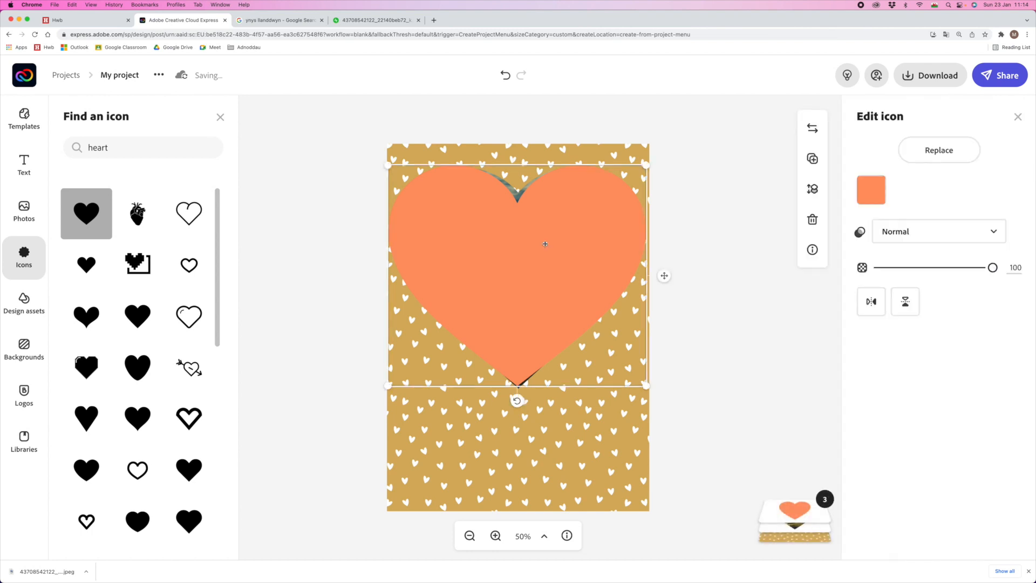
- Recolour the heart icon with the school-palette purple (#6B2484)
click(870, 191)
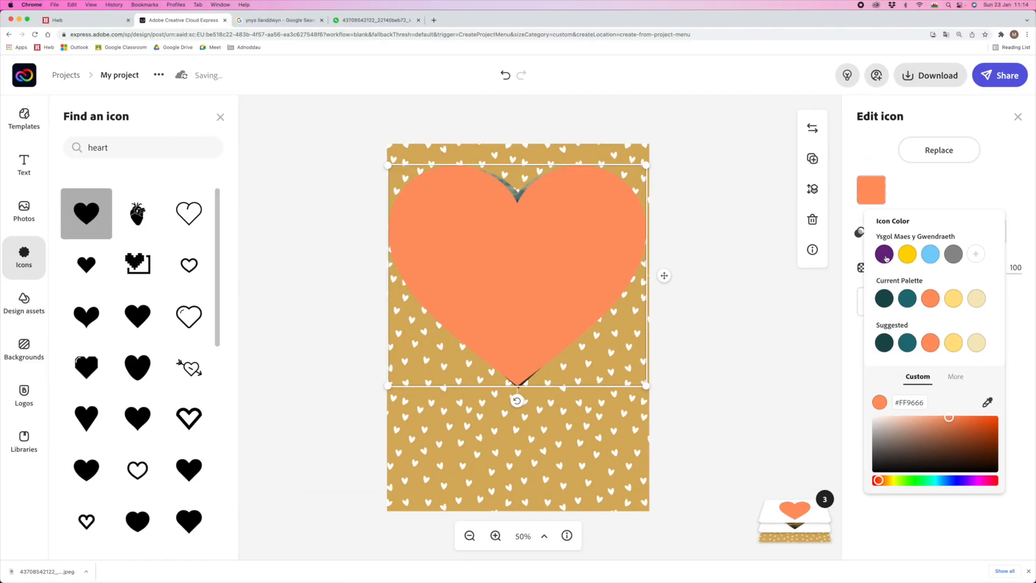
click(884, 255)
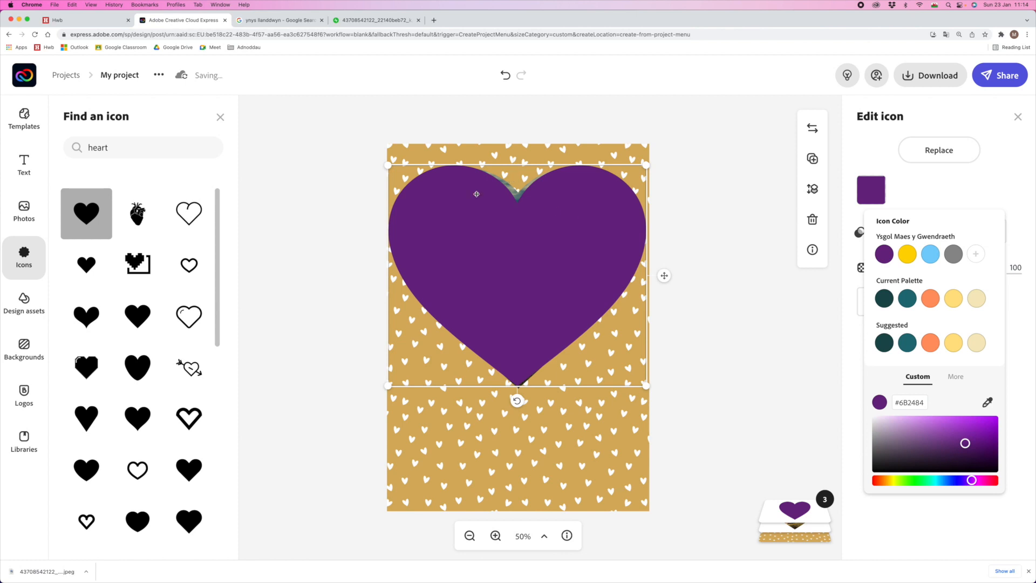
click(393, 194)
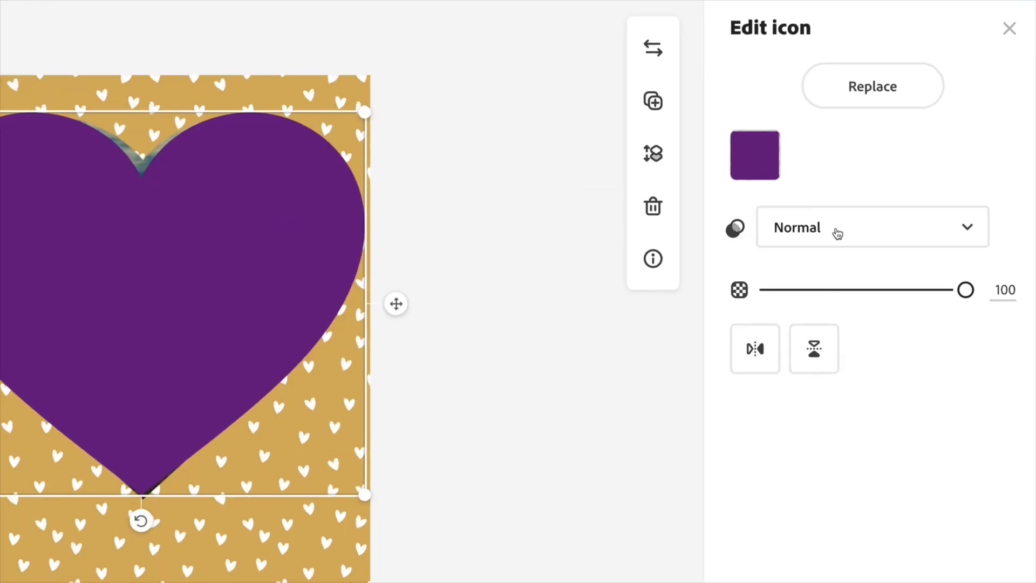
- Give the purple heart a Screen blend, after trying Multiply, and tilt it slightly clockwise
click(966, 229)
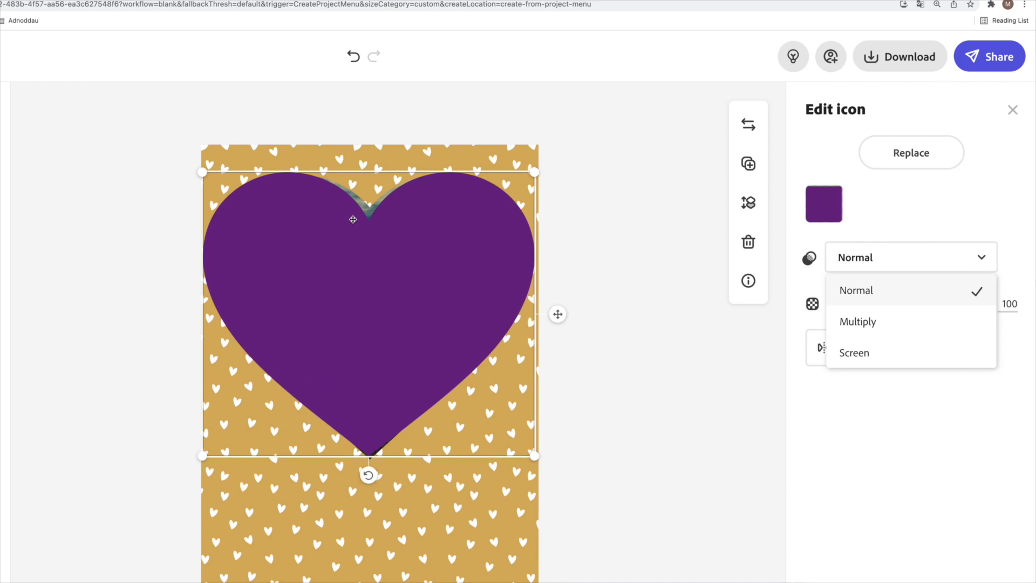
click(896, 331)
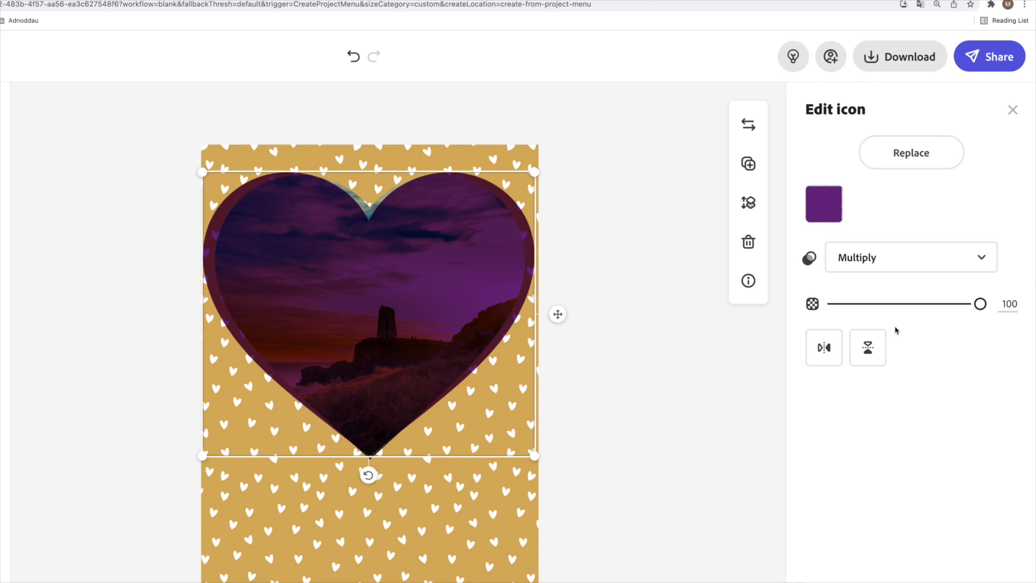
click(895, 257)
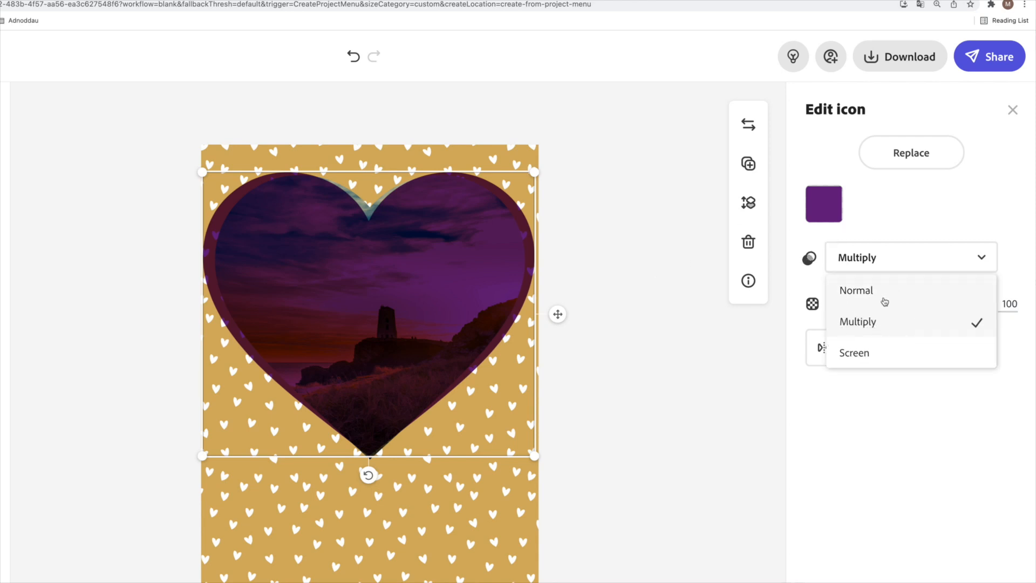
click(855, 353)
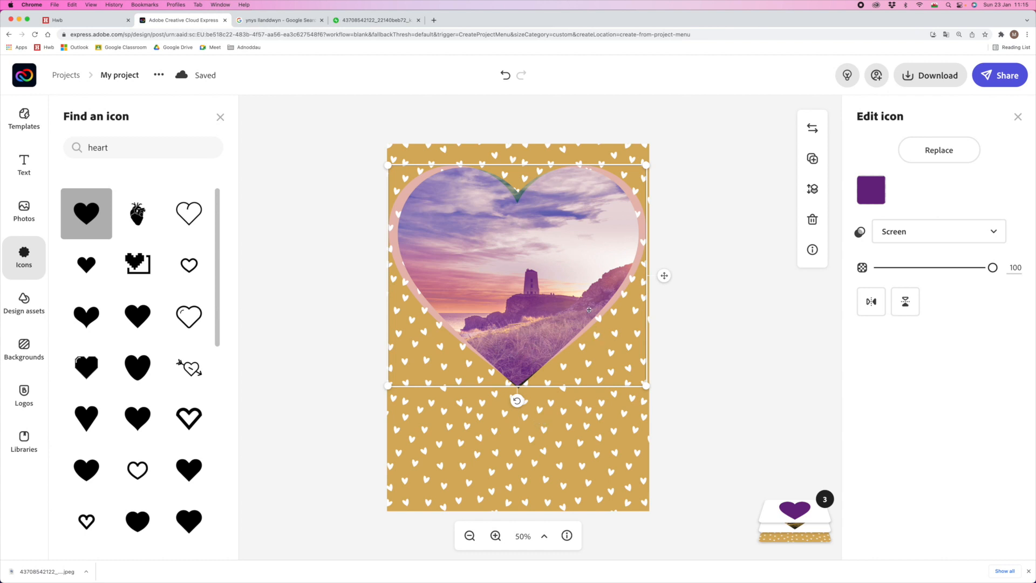
mouse_move(517, 401)
mouse_down()
mouse_move(488, 401)
mouse_move(500, 400)
mouse_up()
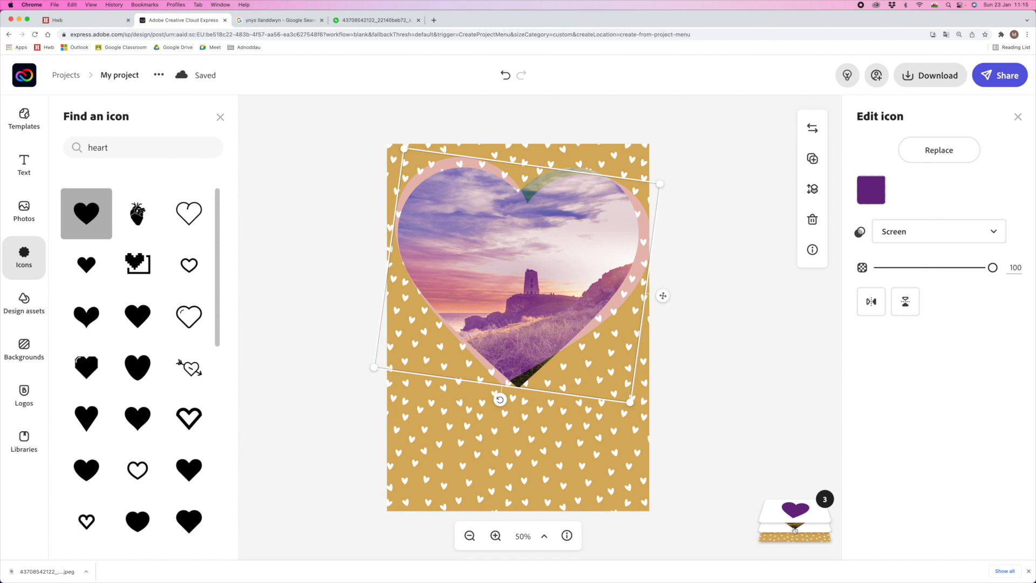
- Duplicate the purple heart and colour the copy dark teal #174C4F
mouse_move(794, 530)
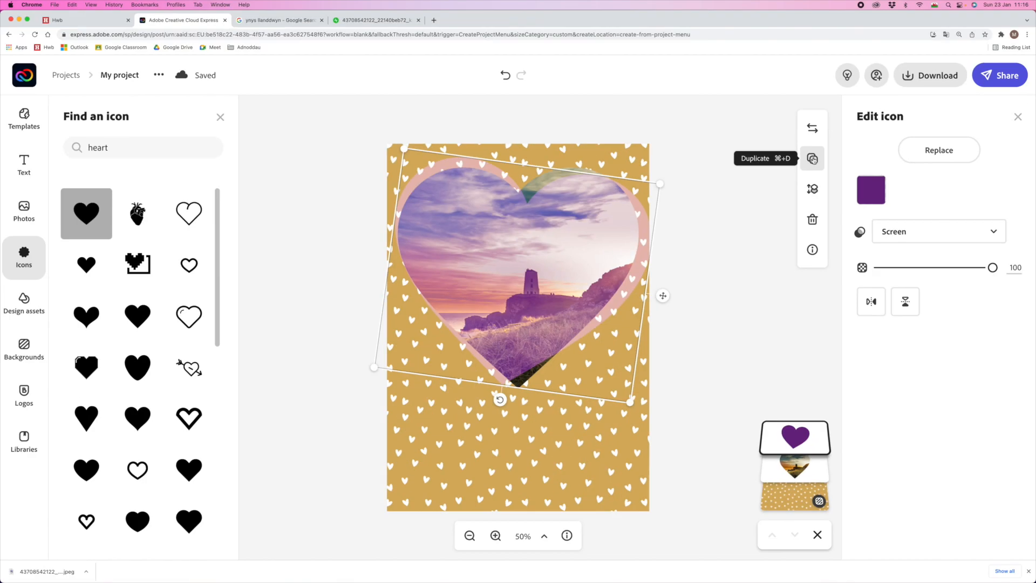
click(812, 159)
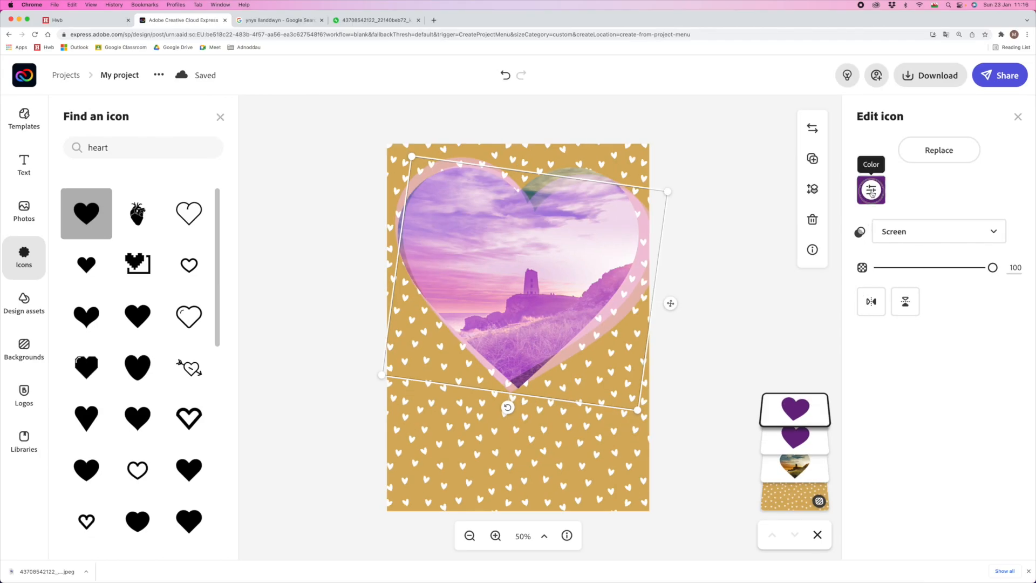
click(871, 191)
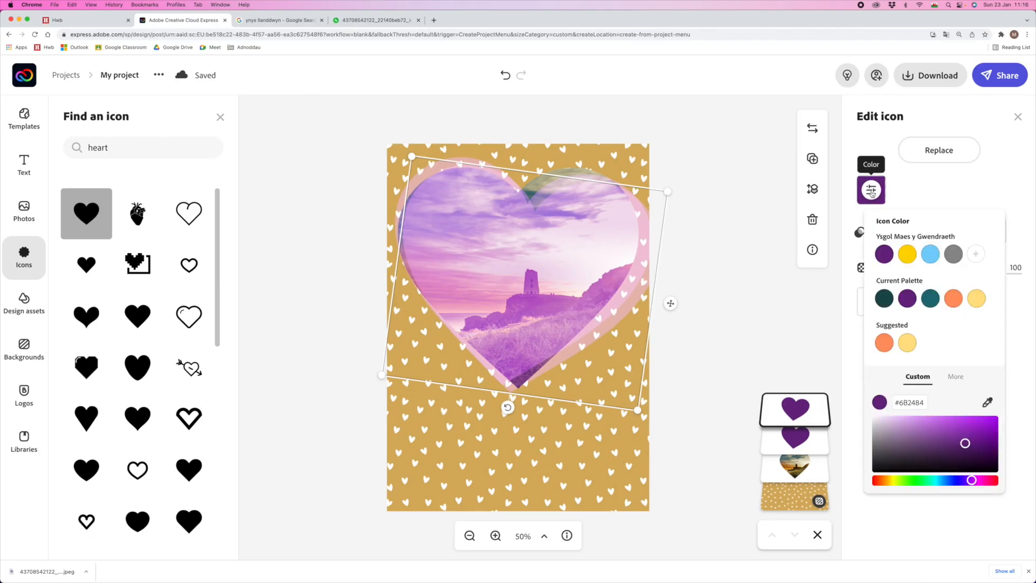
click(883, 298)
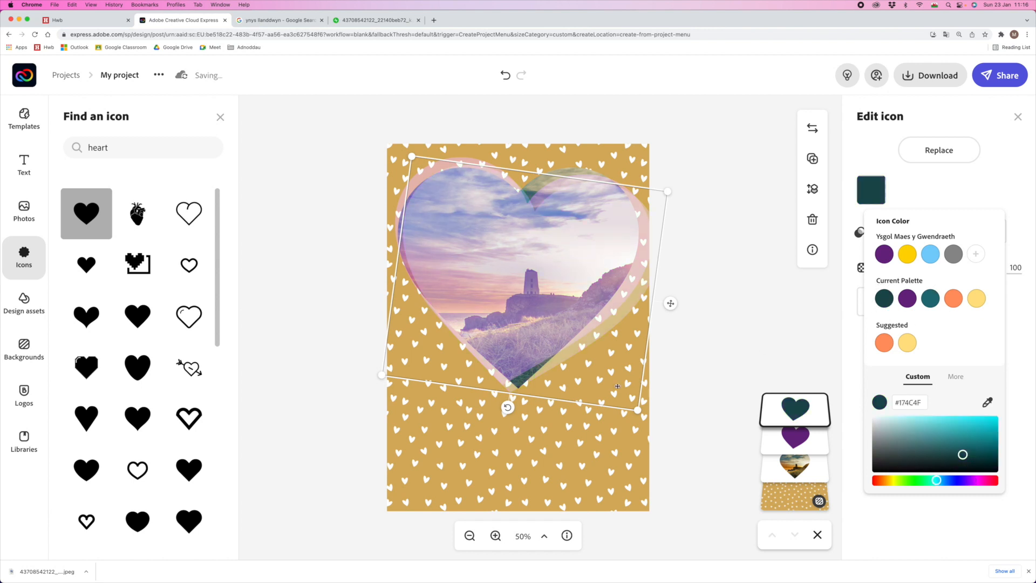
- Rotate the teal copy back upright and position and size it over the tilted purple heart
drag(508, 411, 518, 346)
drag(483, 242, 483, 242)
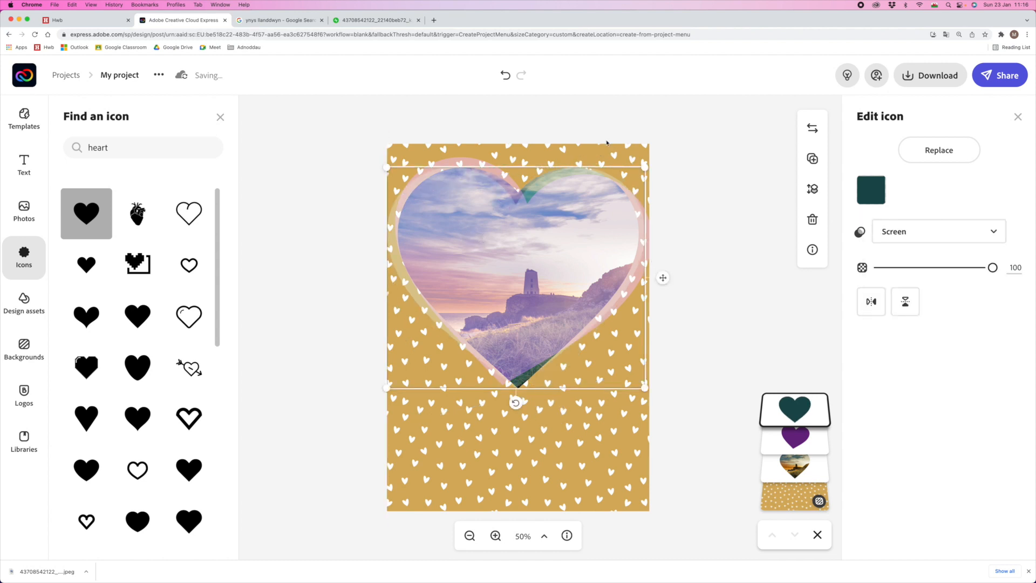
drag(645, 168, 646, 168)
click(362, 188)
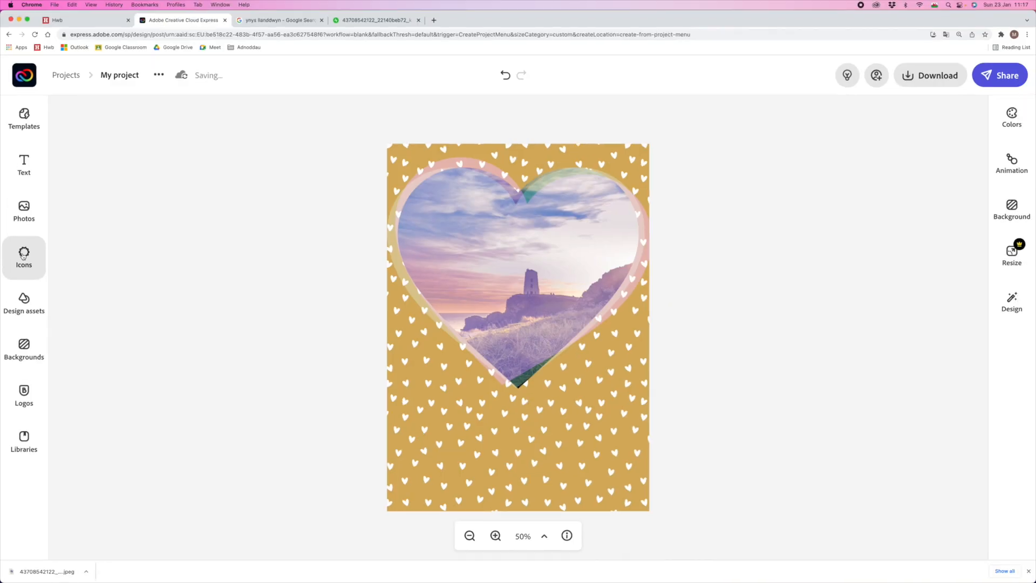
- Replace the heart icon search with 'ribbon' and browse the ribbon and rosette results
click(80, 238)
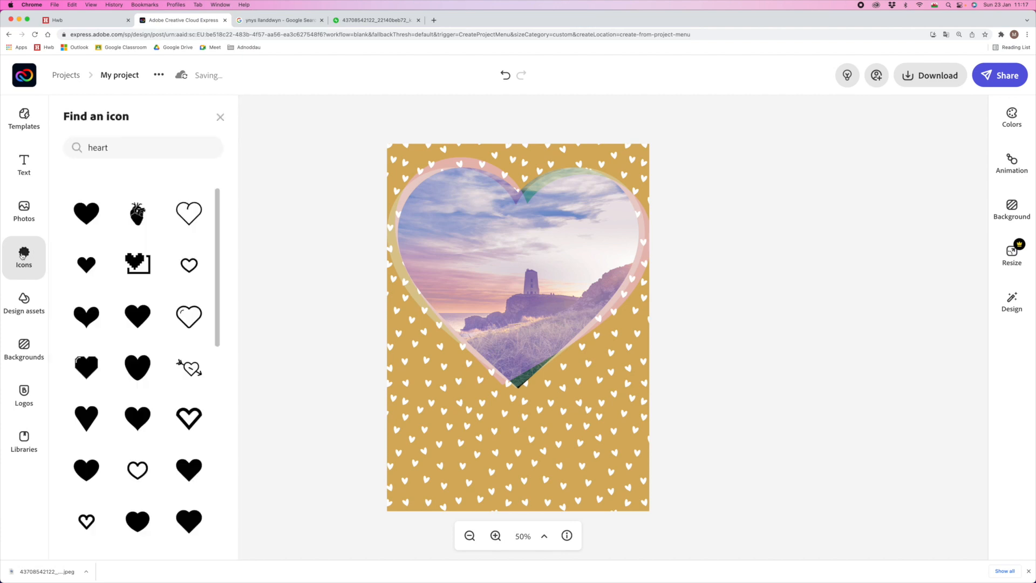
double_click(124, 148)
text(ribbon)
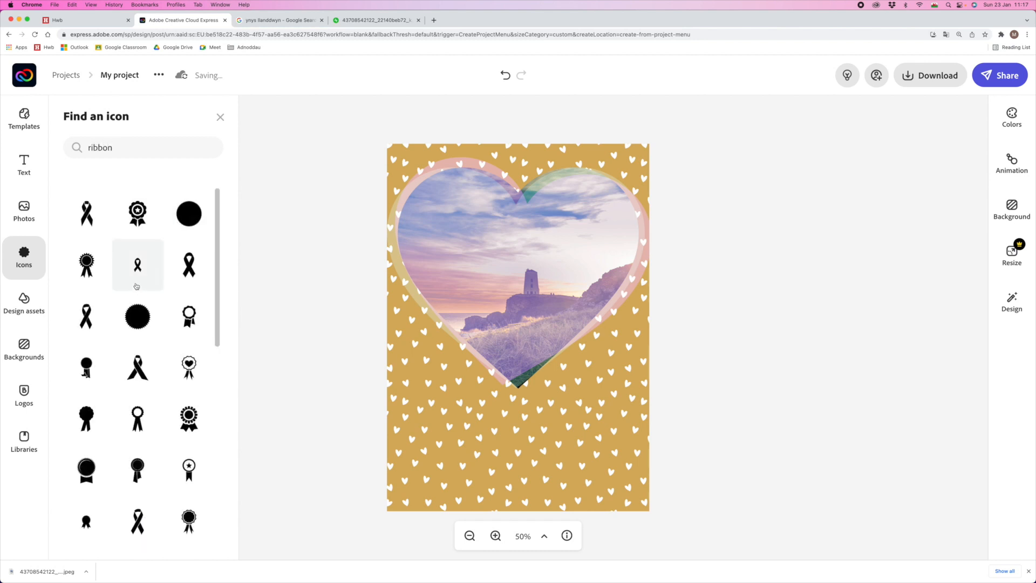
scroll(86, 281, down, 2)
scroll(100, 309, down, 5)
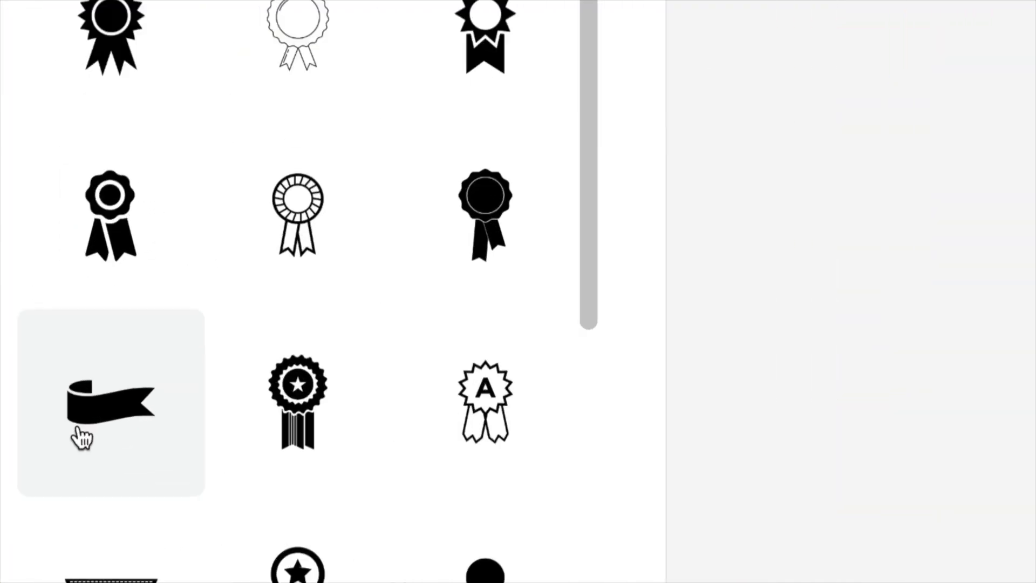
scroll(79, 429, down, 1)
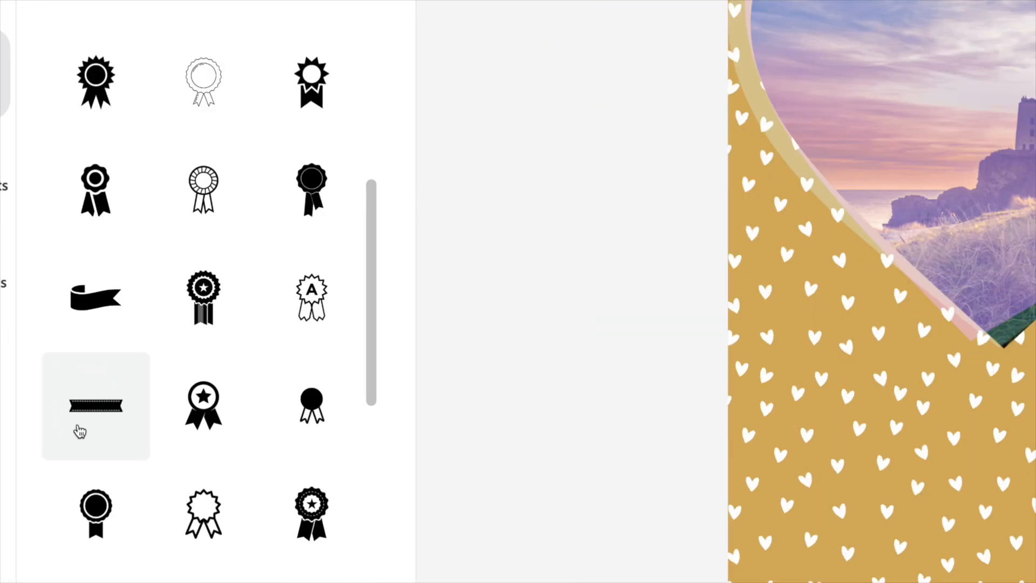
scroll(102, 420, down, 10)
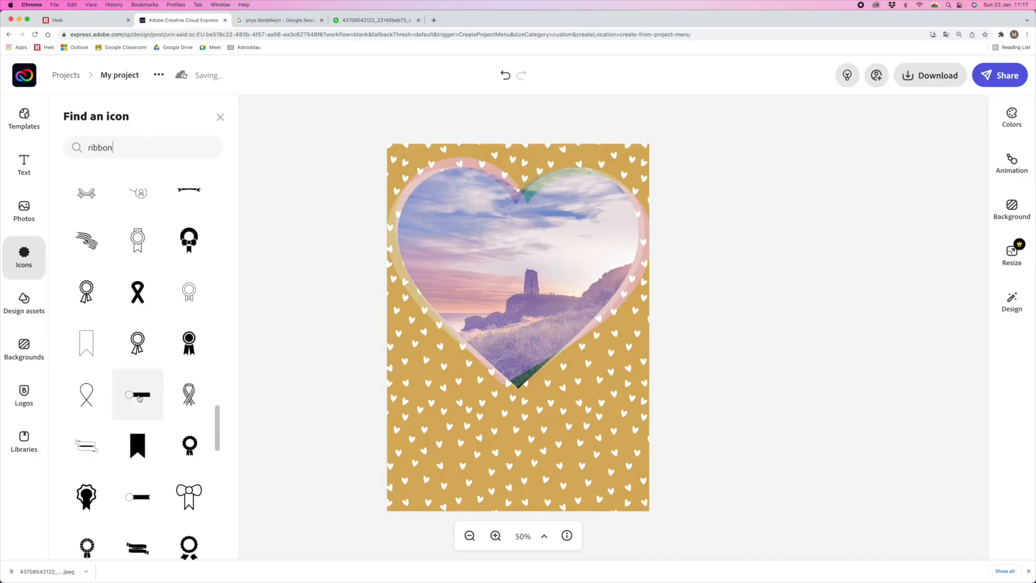
- Add a ribbon bar icon, shrink it and place it at the card's bottom centre
click(167, 401)
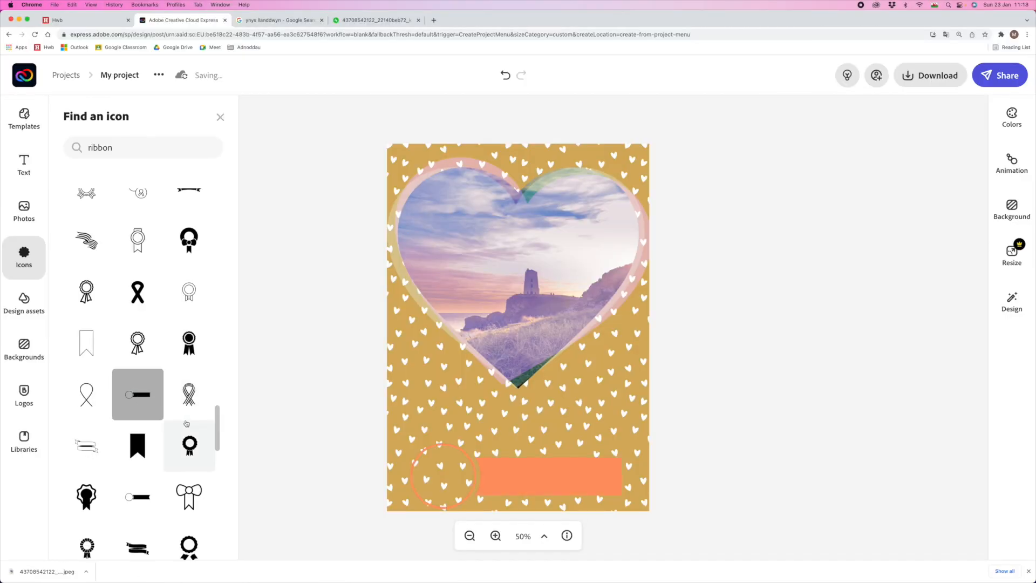
click(580, 489)
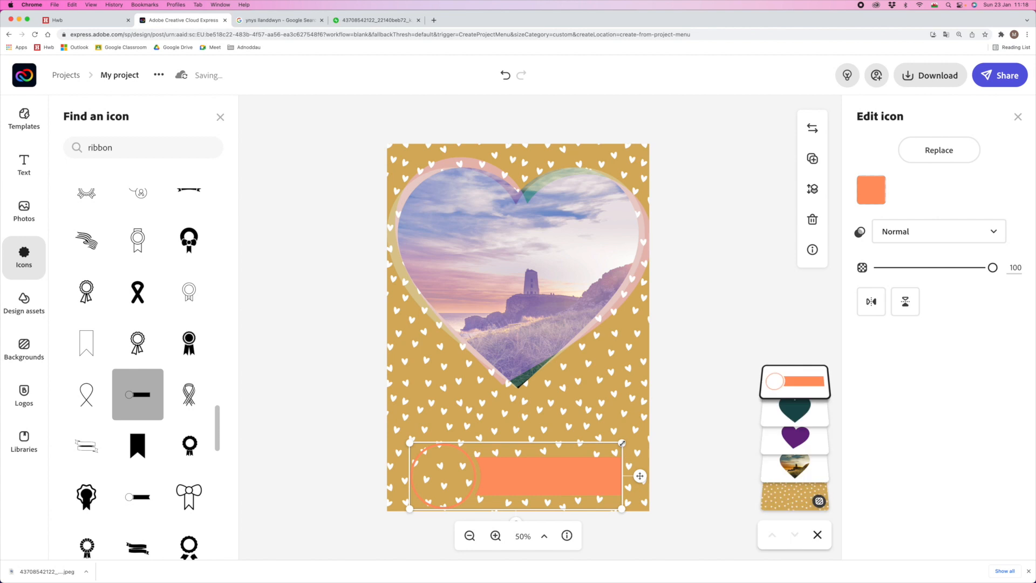
drag(537, 464, 534, 467)
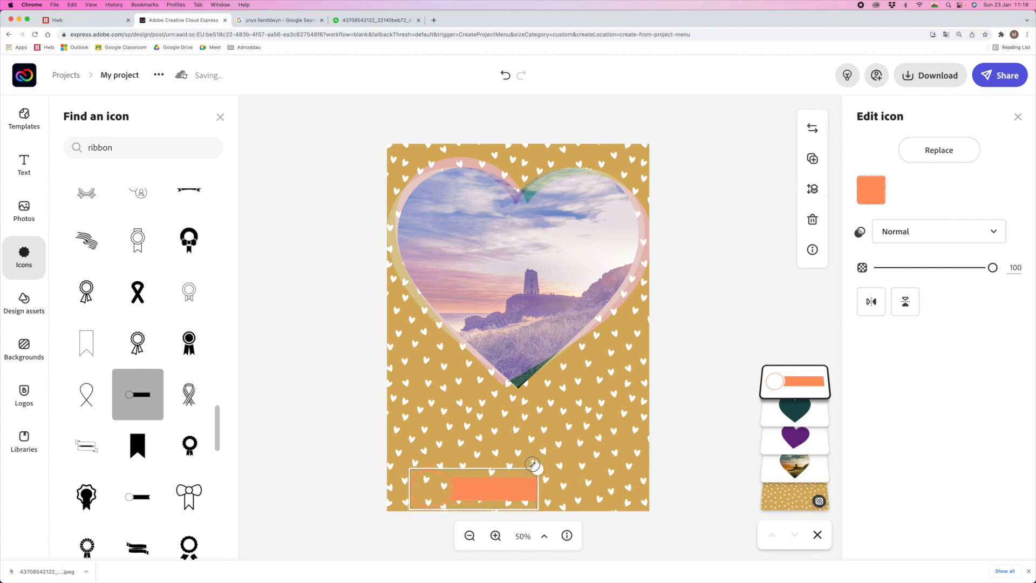
drag(472, 495, 520, 484)
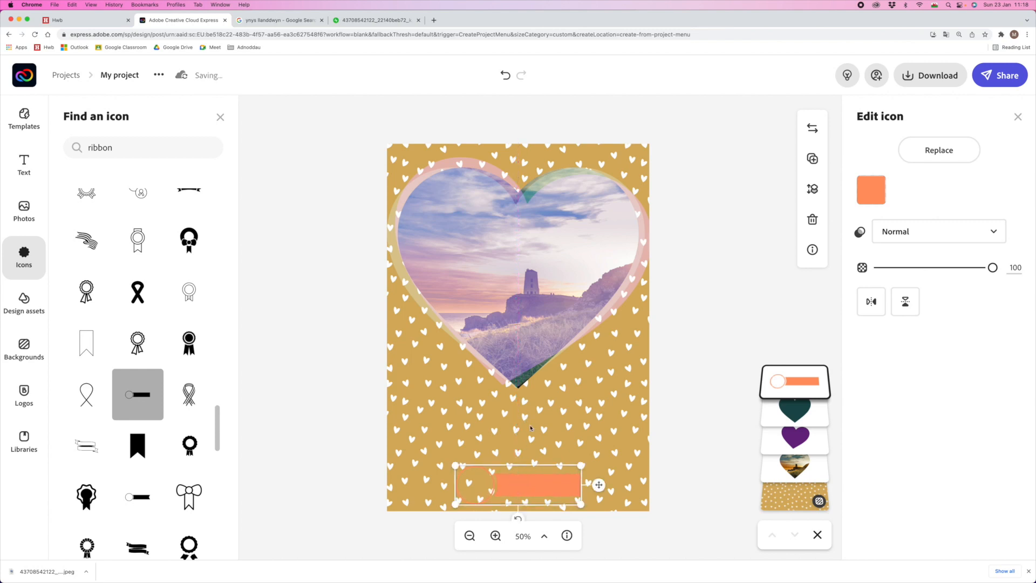
- Colour the ribbon bar dark teal #174C4F and set its blend mode to Screen
click(872, 191)
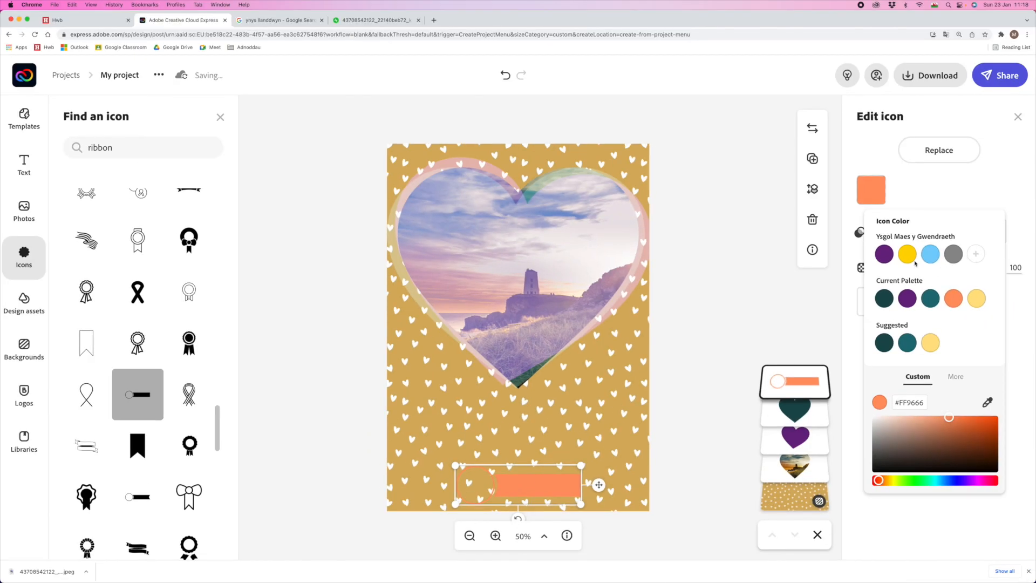
click(884, 305)
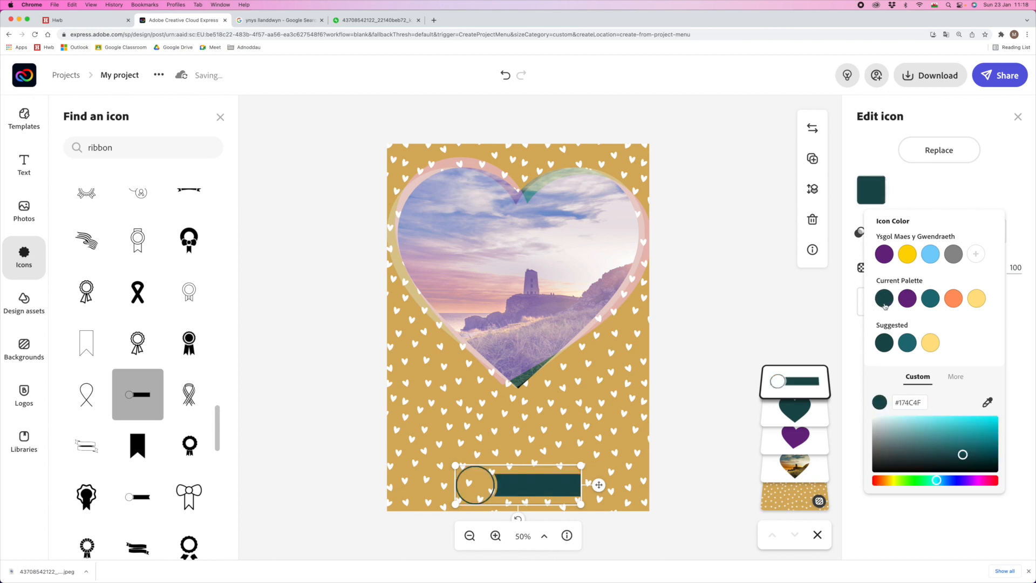
click(916, 190)
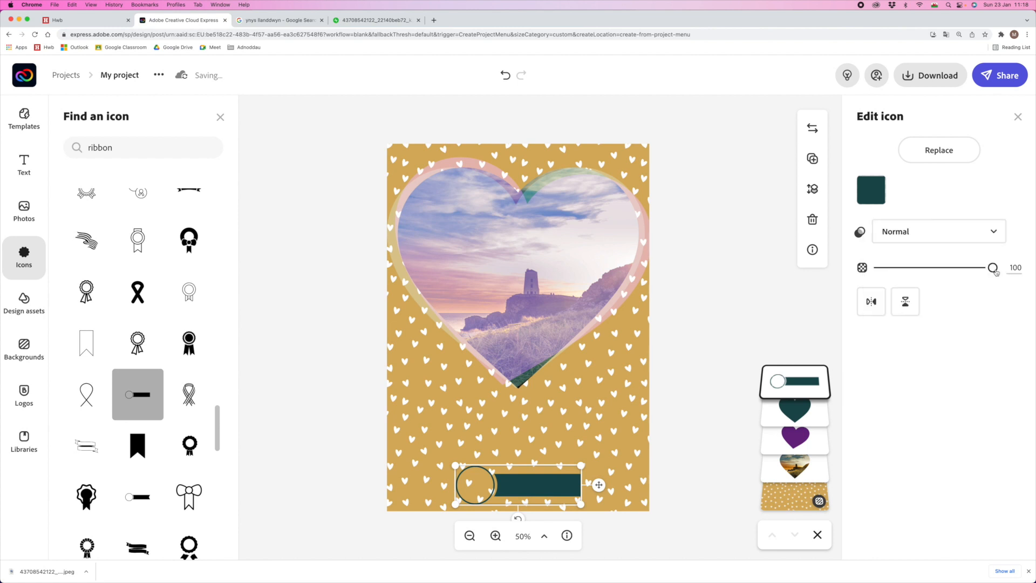
click(994, 234)
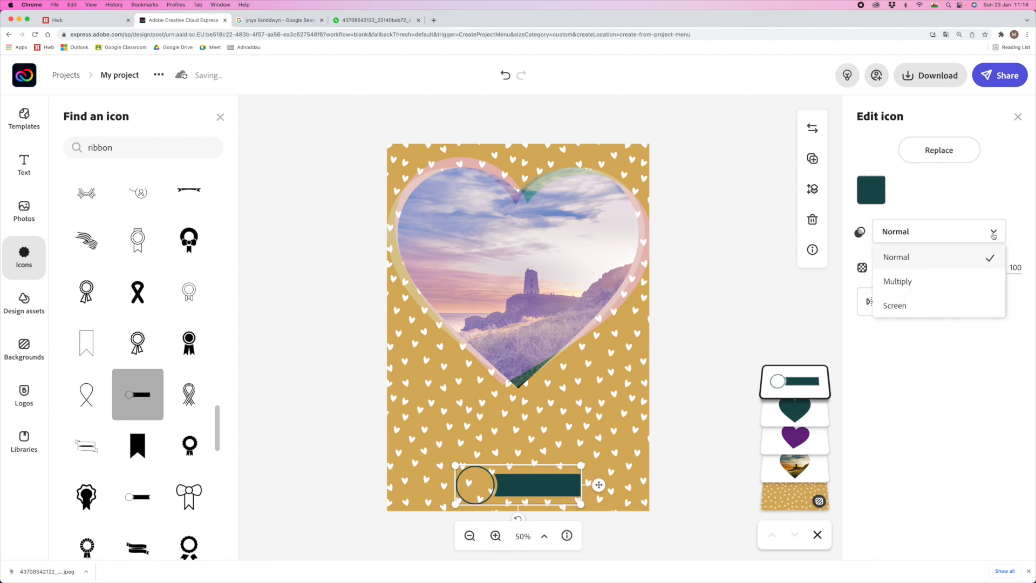
click(926, 304)
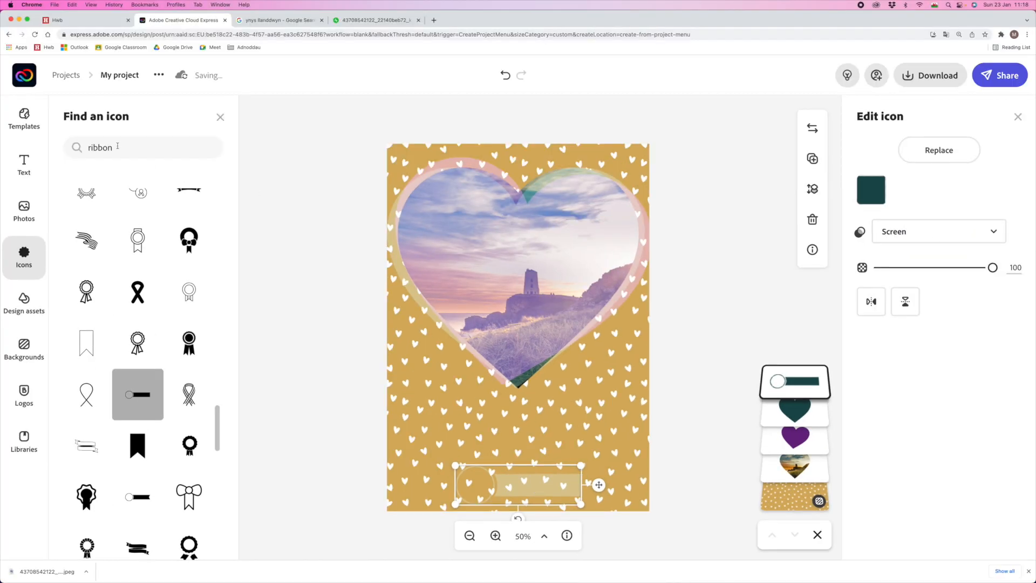
click(16, 164)
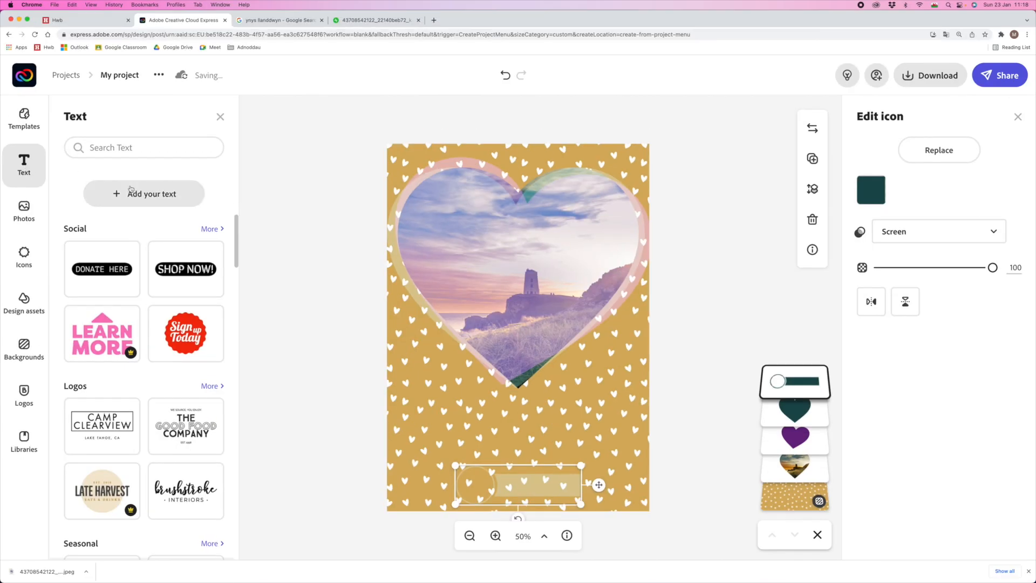
- Add a text box reading 'Dydd Santes Dwynwen' with 'Ionawr 25ain' on a second line
click(120, 196)
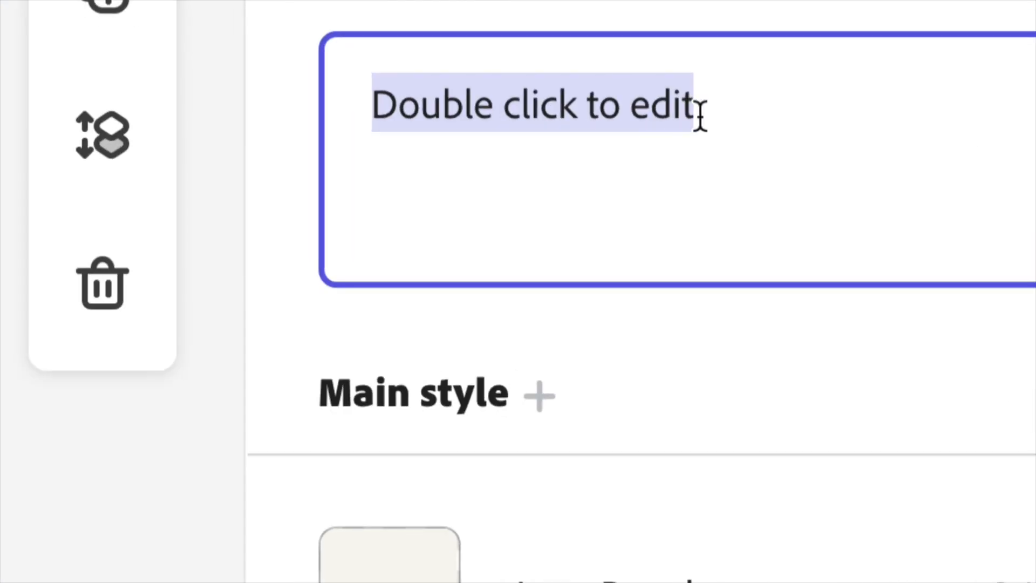
drag(934, 154, 862, 153)
text(Dydd )
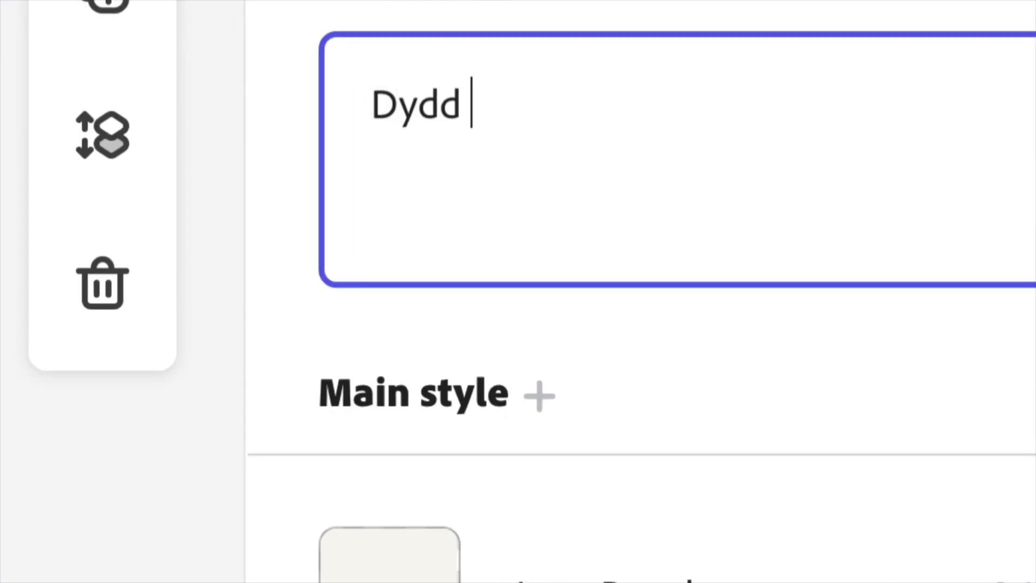
text(Santes)
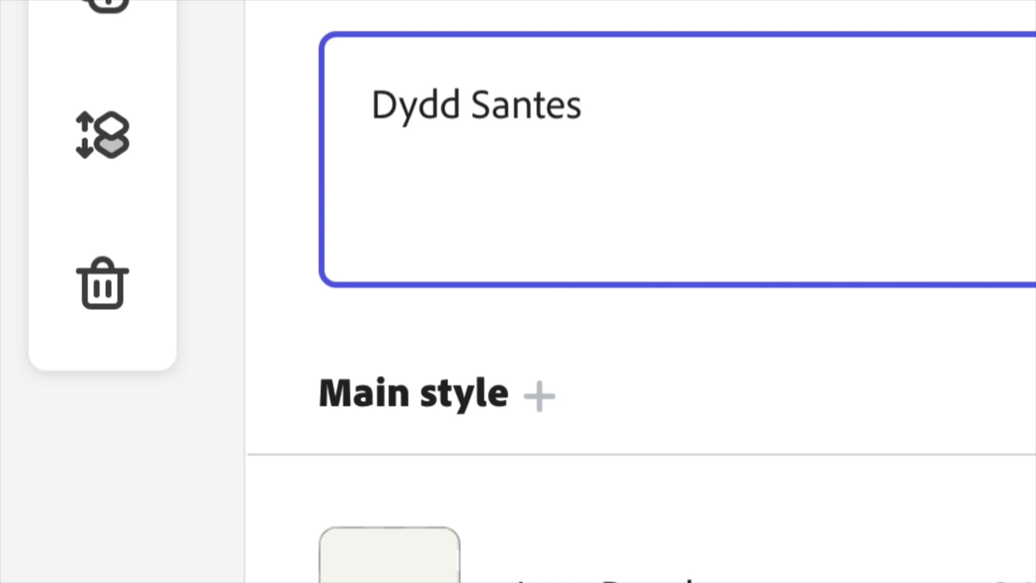
text( Dwynwen)
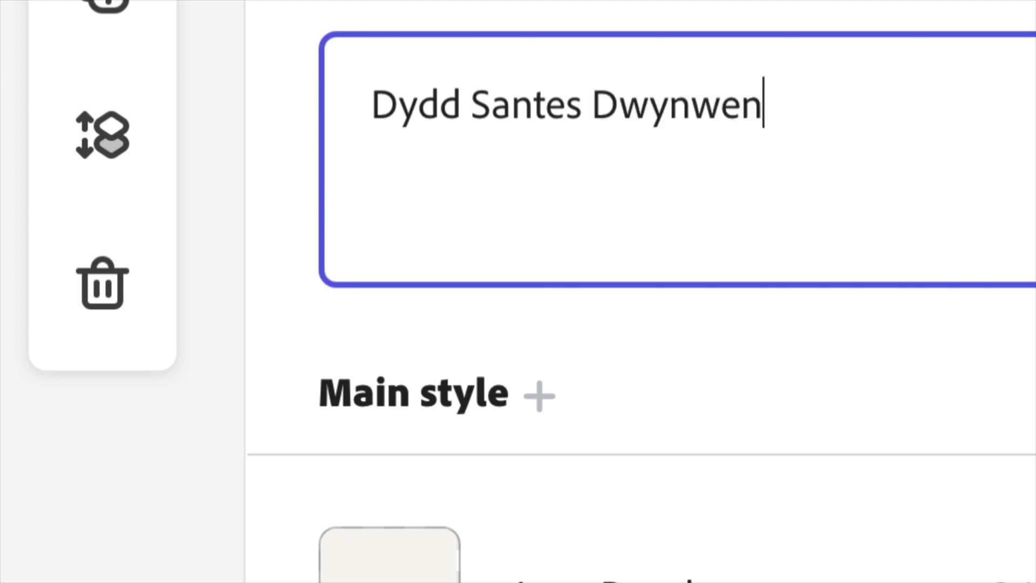
key(Return)
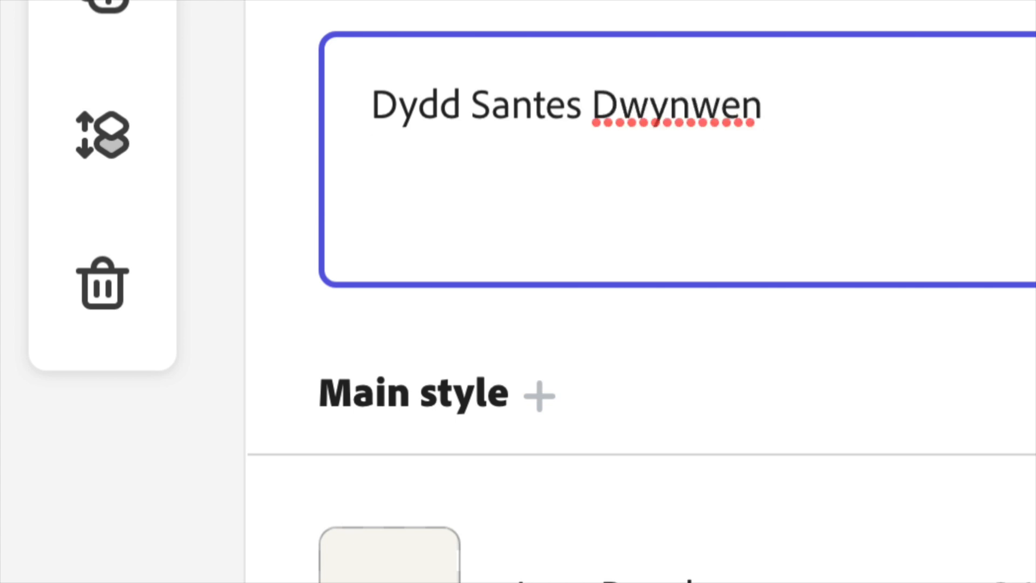
text(Ionawr 25)
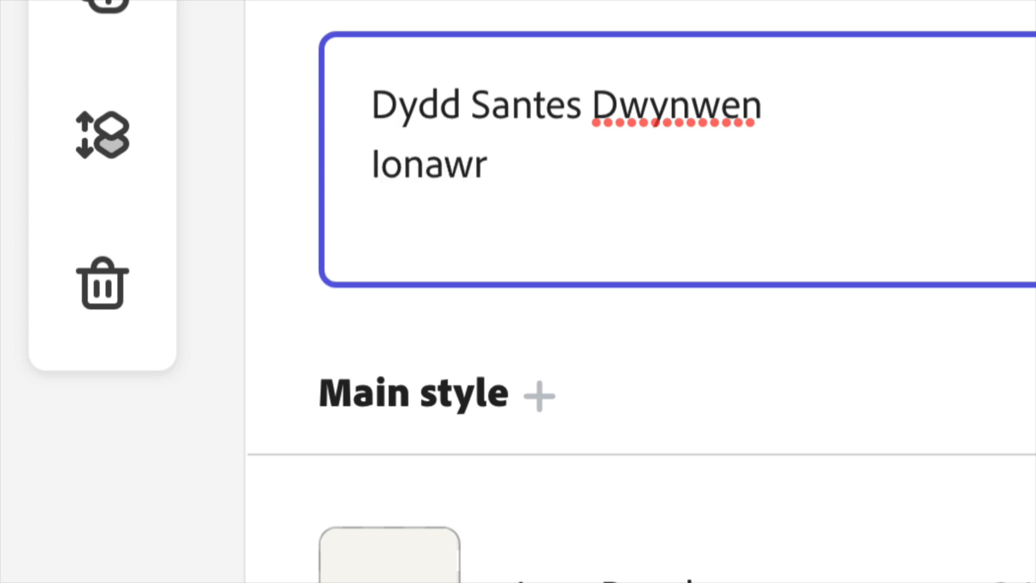
text(ain)
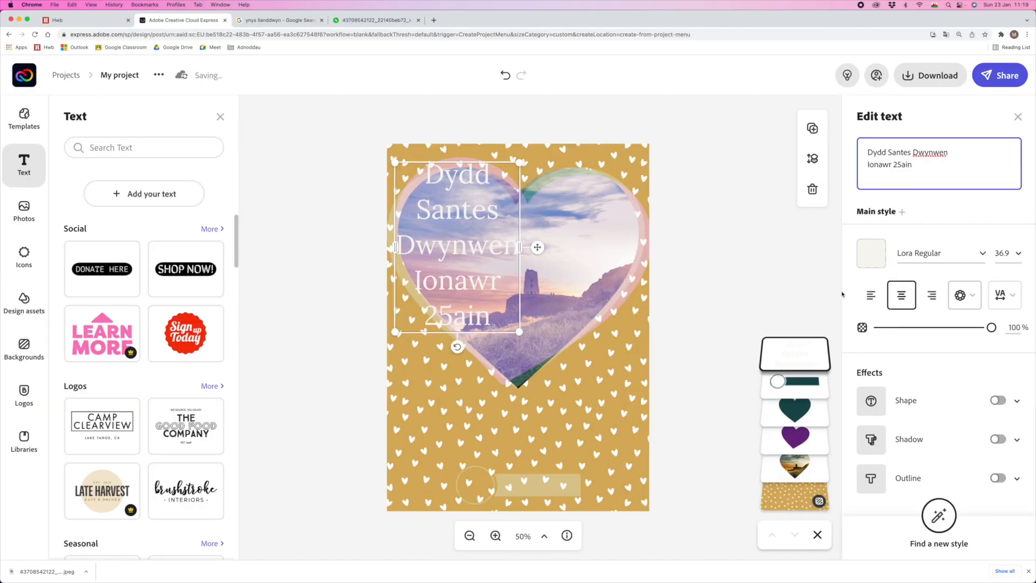
- Widen the date text box so lines don't wrap and move it onto the bottom band
drag(519, 162, 579, 310)
drag(474, 322, 520, 502)
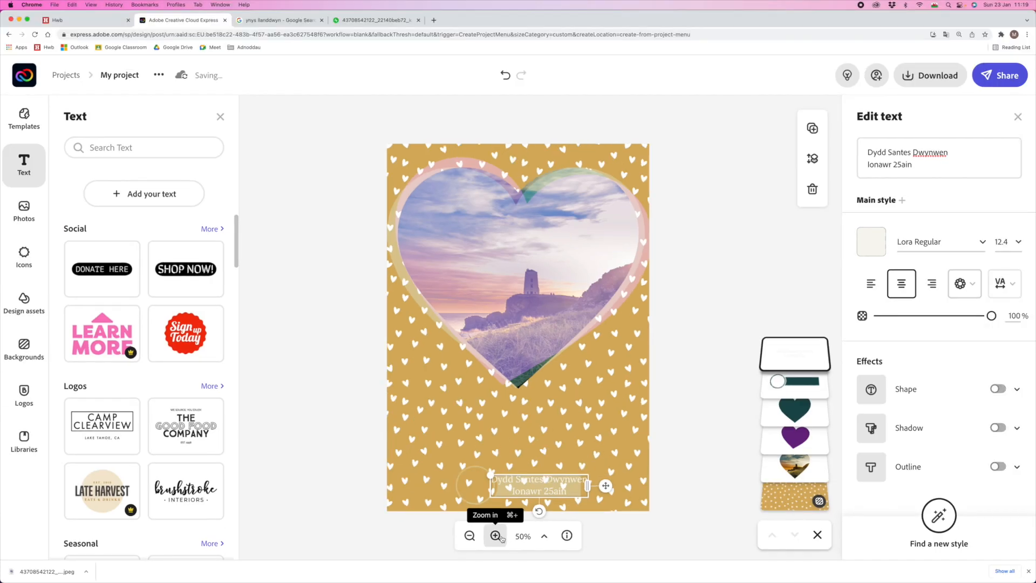
click(495, 535)
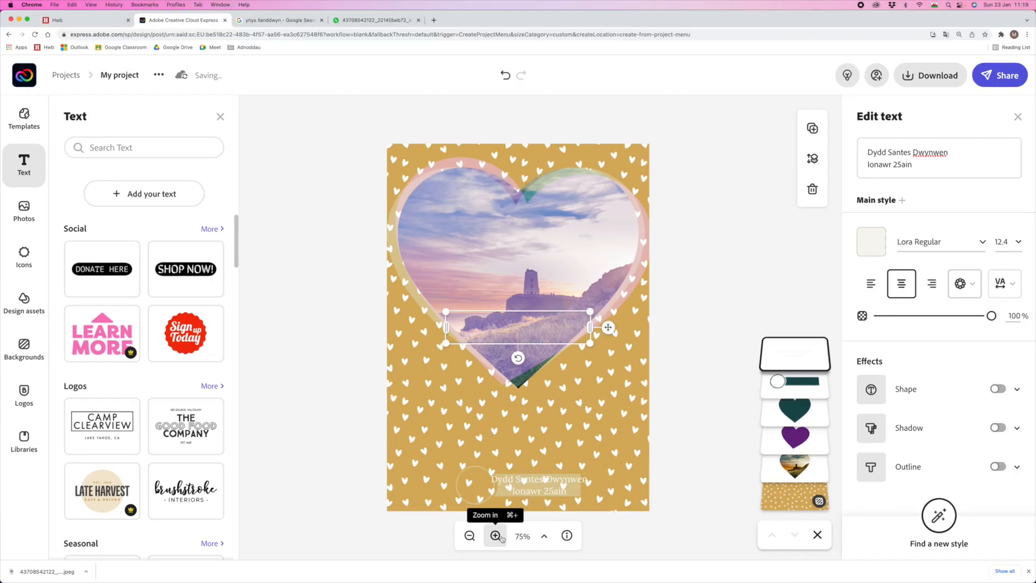
click(495, 536)
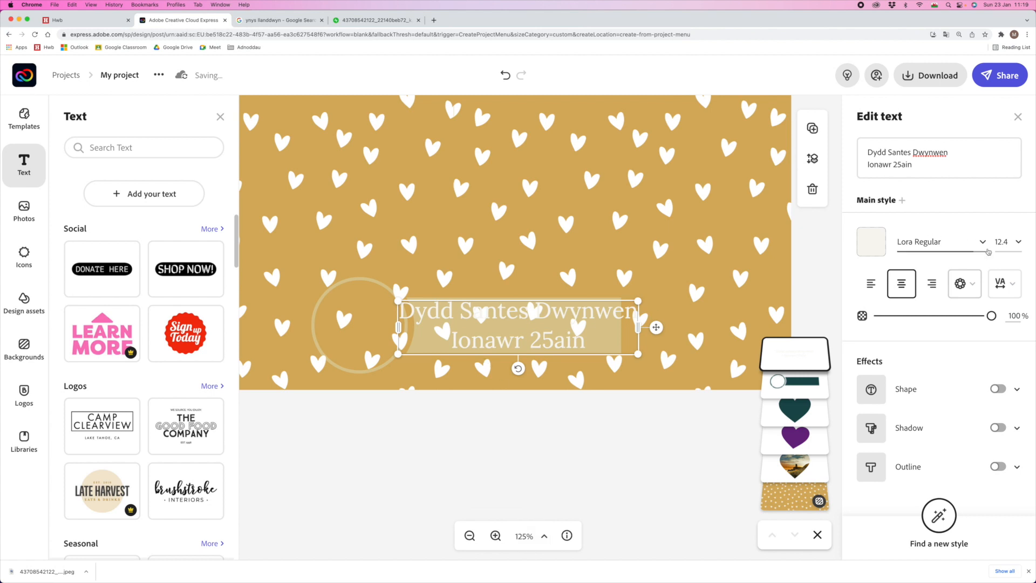
- Set the date text's line spacing to 0 and shrink it to size 9.8 to fit the band
click(1013, 285)
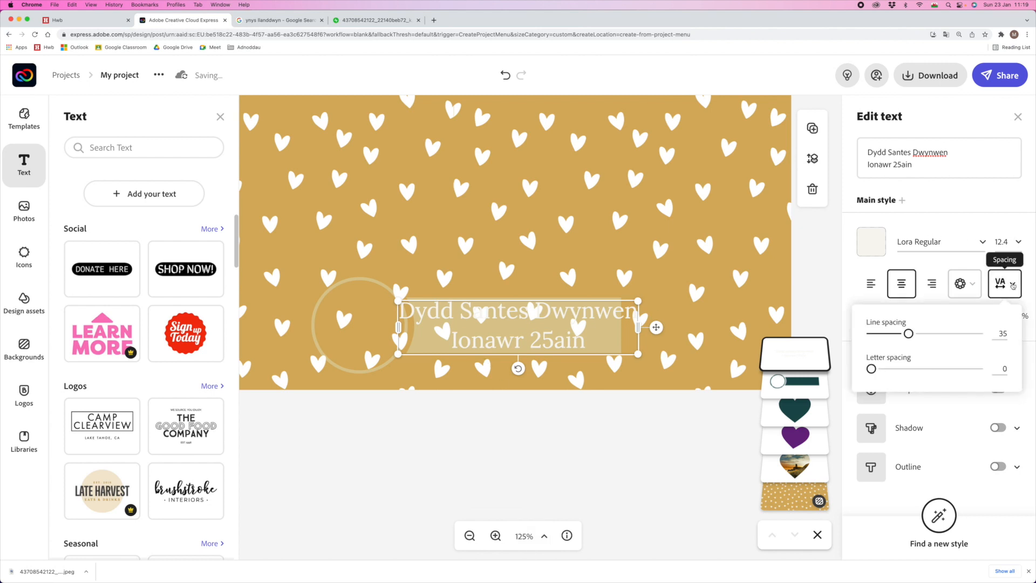
drag(909, 333, 766, 326)
drag(393, 298, 423, 306)
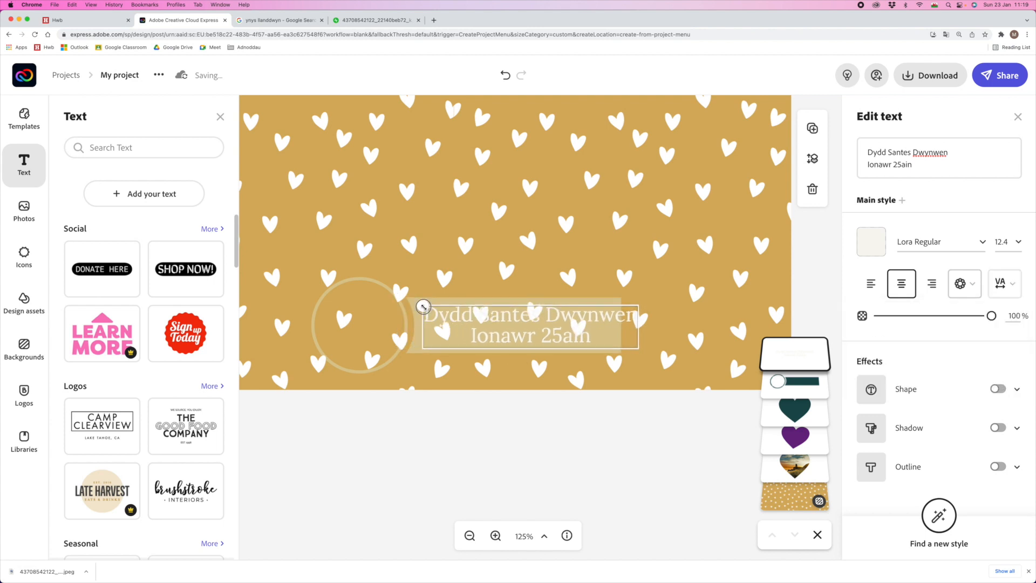
drag(639, 348, 612, 344)
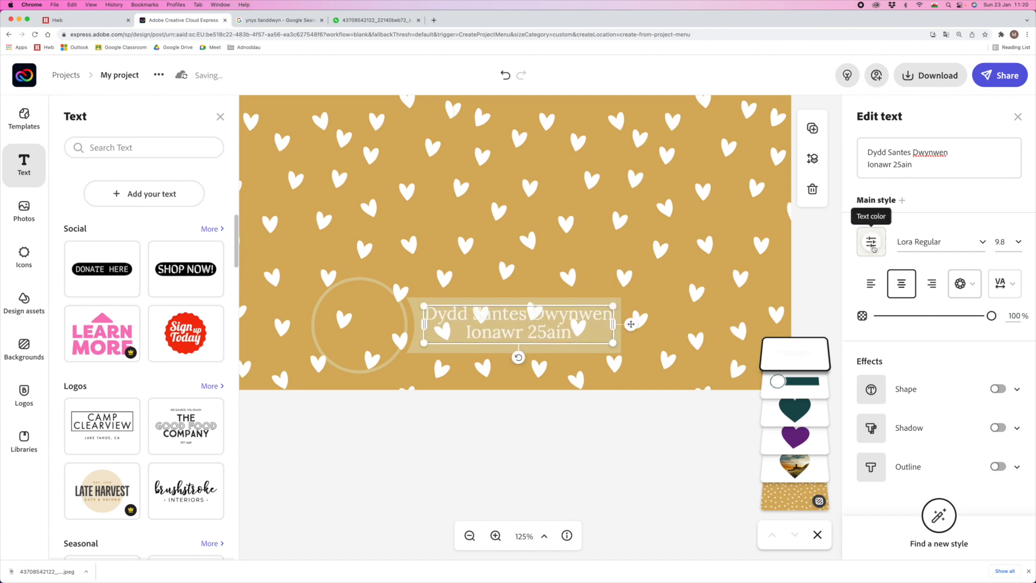
- Colour the two-line date text dark teal #174C4F, after briefly trying purple
click(872, 244)
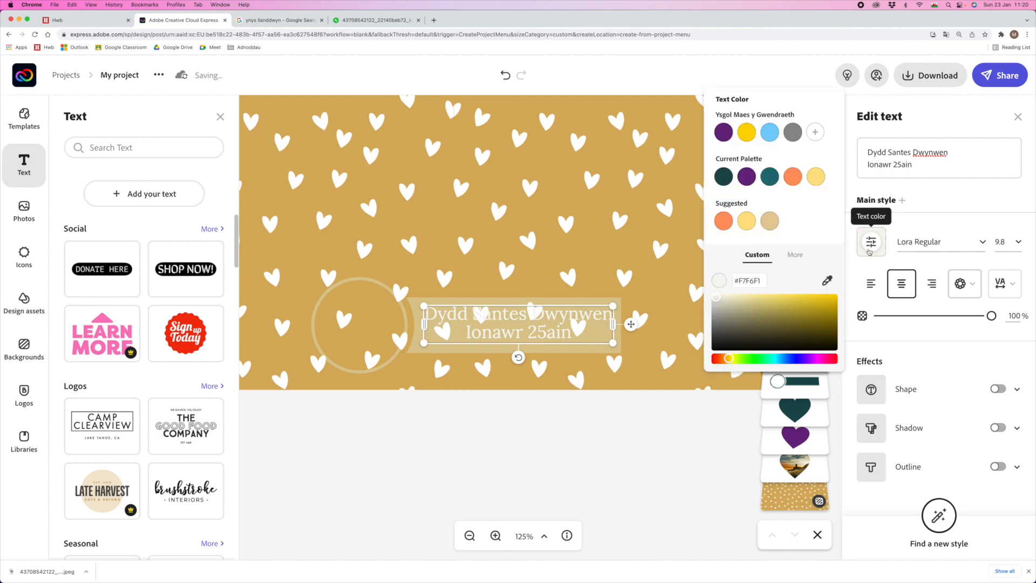
click(722, 178)
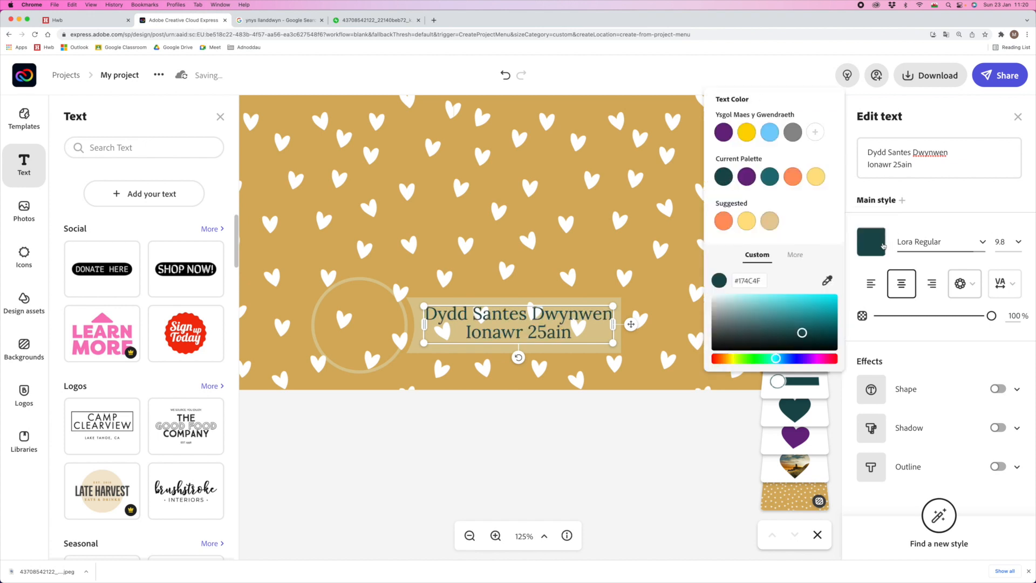
click(722, 135)
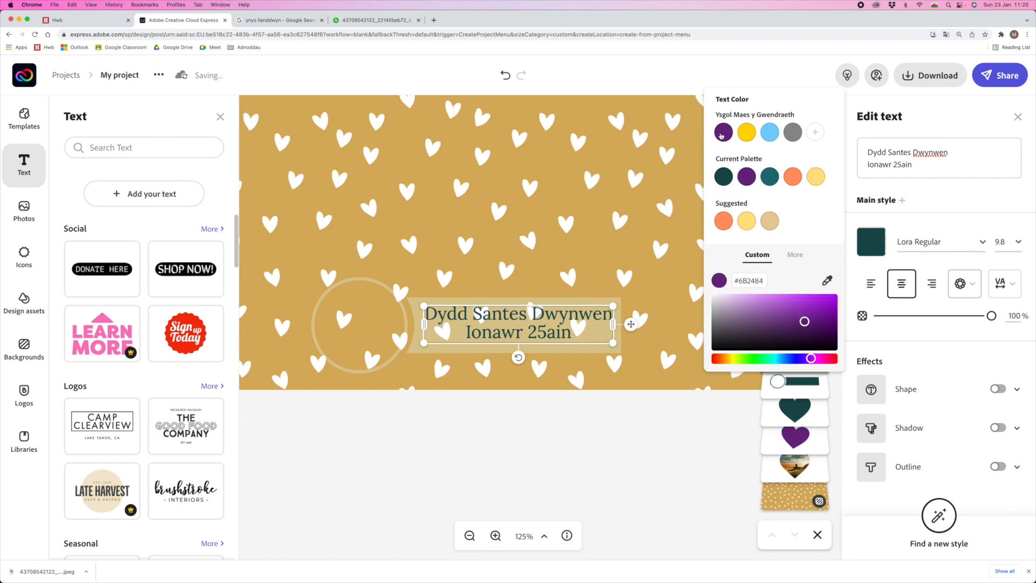
click(724, 178)
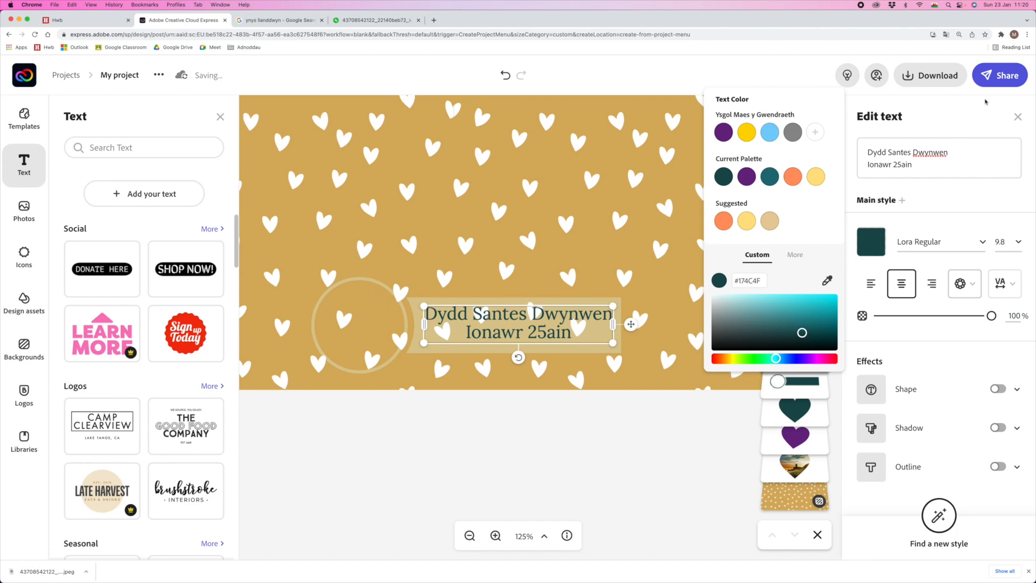
click(569, 442)
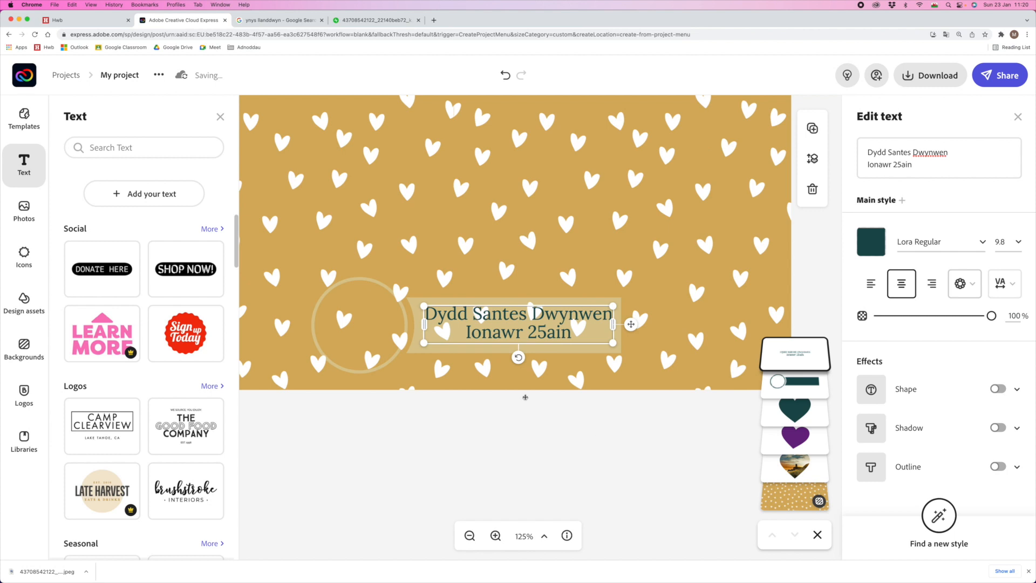
click(550, 468)
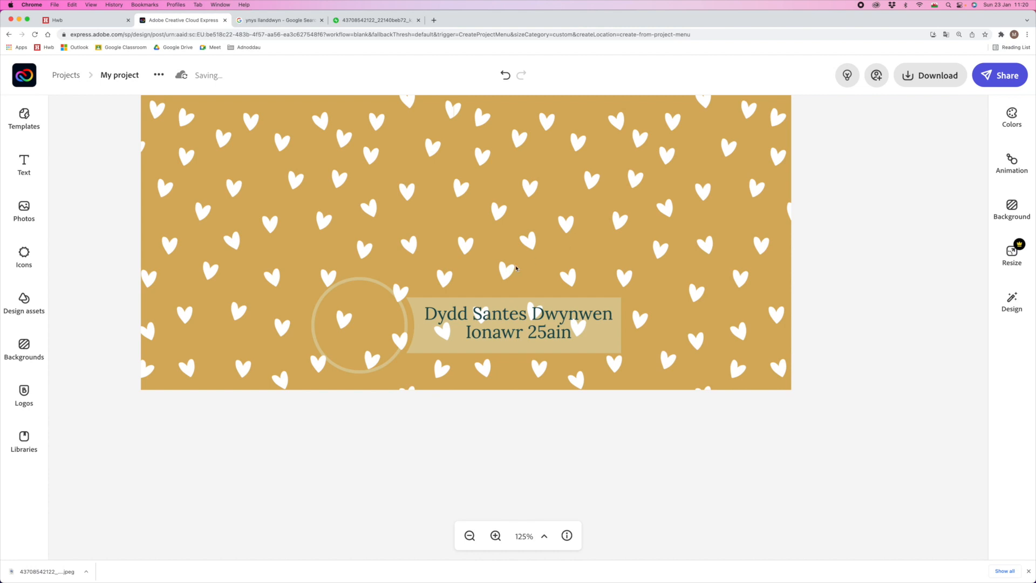
- Search the icons for 'wales' and add the round black-circle dragon icon to the card
click(512, 323)
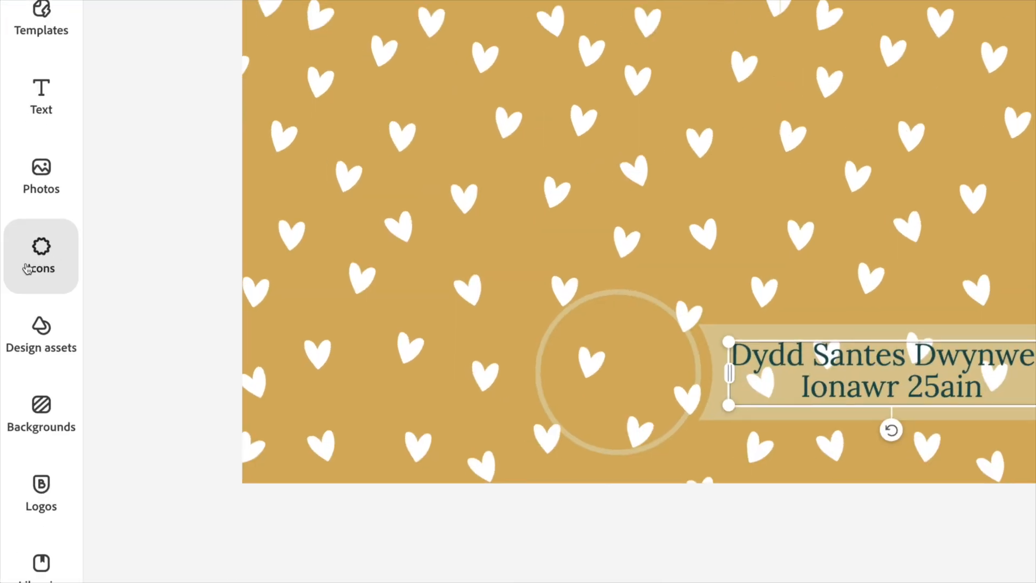
click(28, 267)
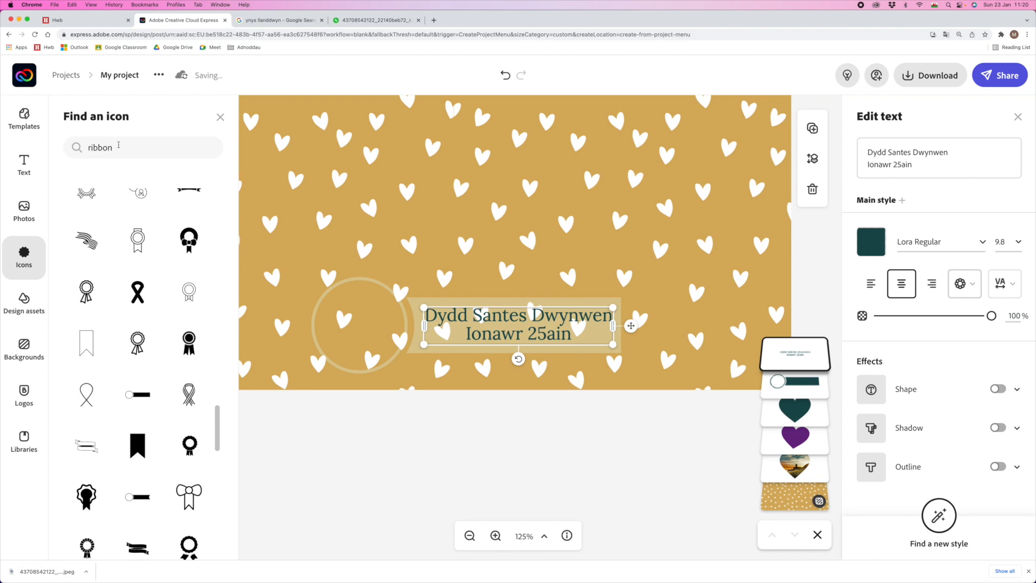
double_click(118, 144)
text(wales)
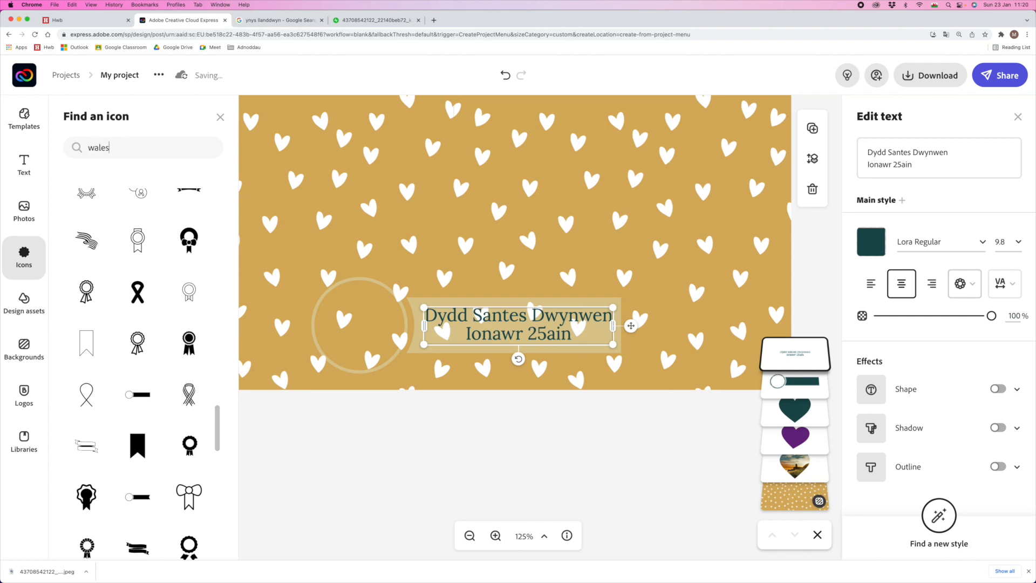
key(Return)
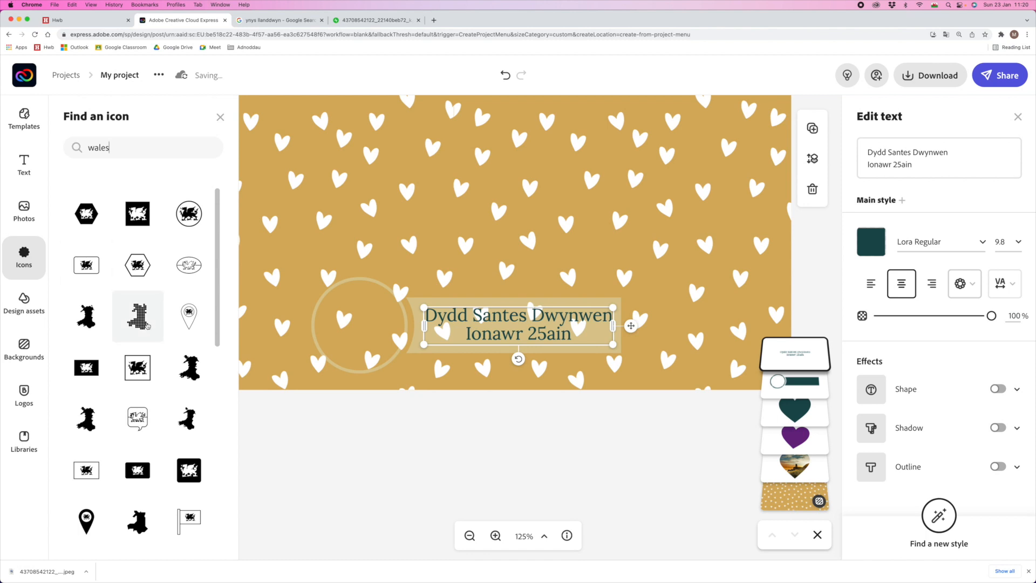
scroll(115, 303, down, 3)
scroll(115, 303, down, 3)
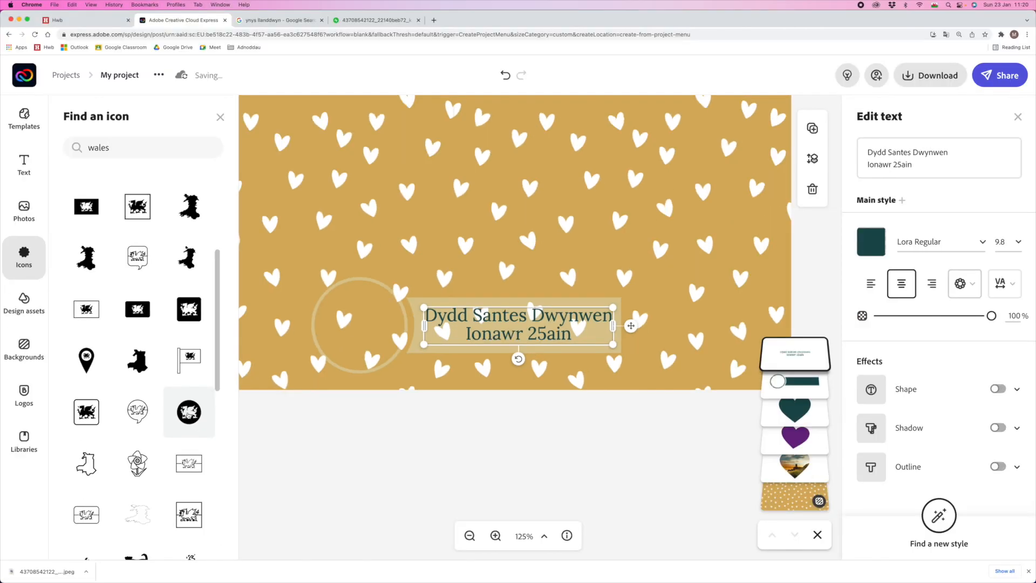
click(188, 425)
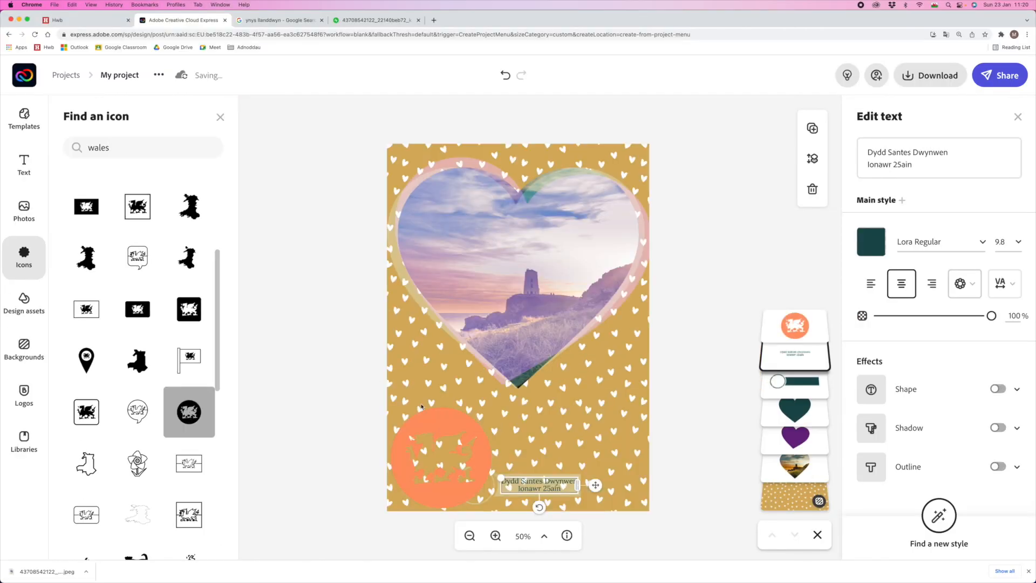
- Zoom in and scale the dragon icon to fit inside the ring beside the date text
click(496, 538)
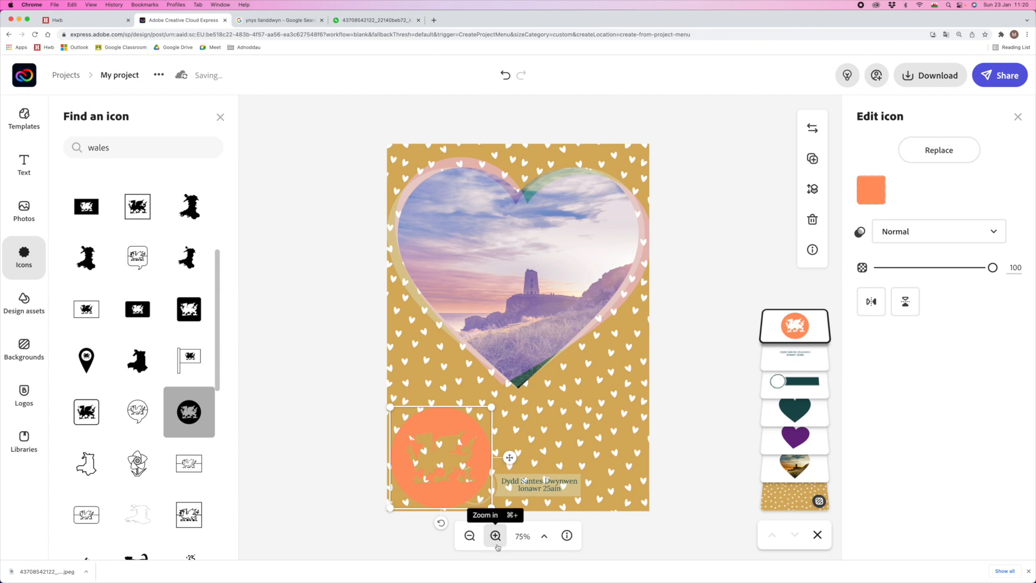
click(497, 544)
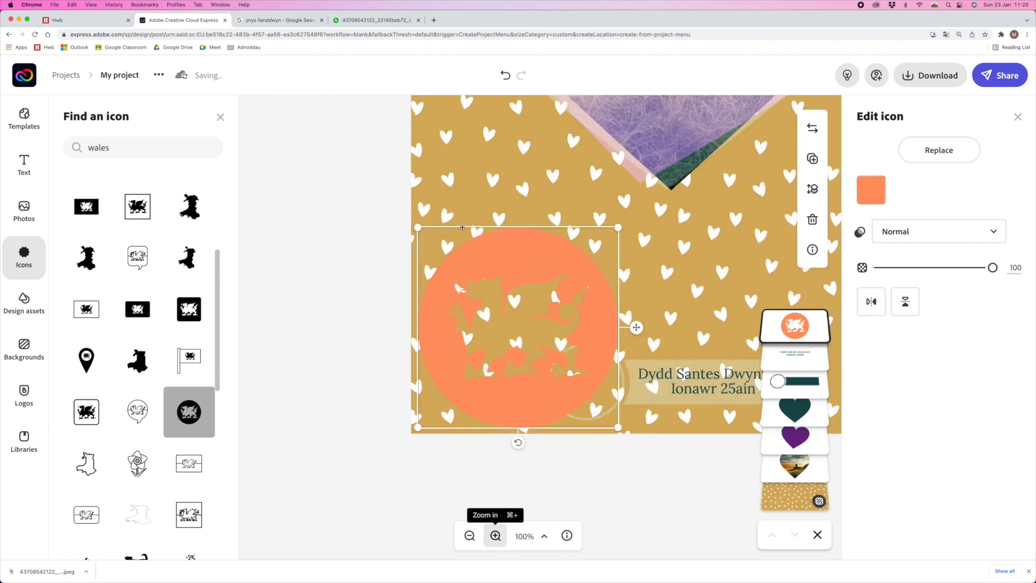
drag(419, 227, 619, 352)
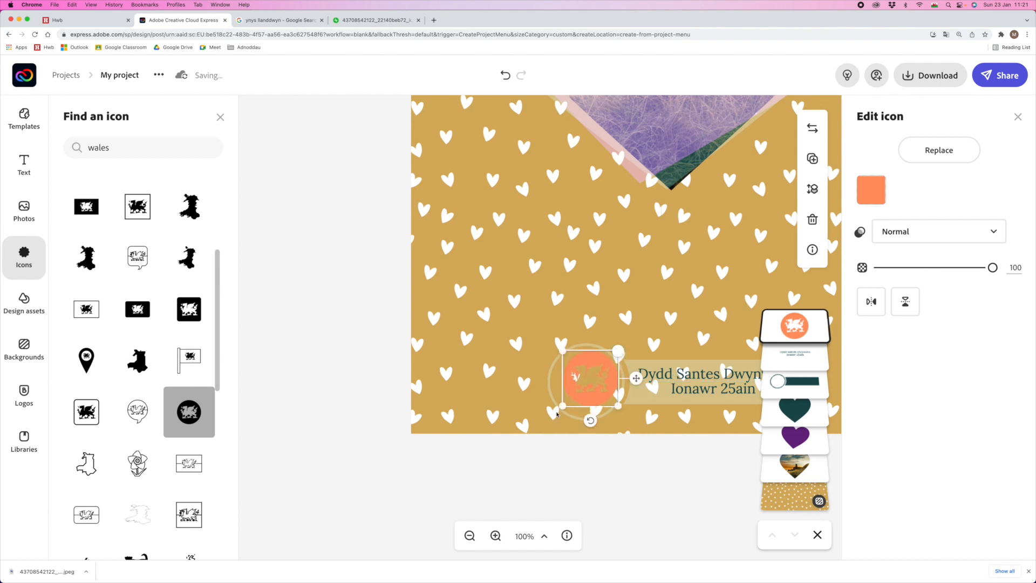
drag(559, 408, 546, 411)
drag(618, 351, 621, 349)
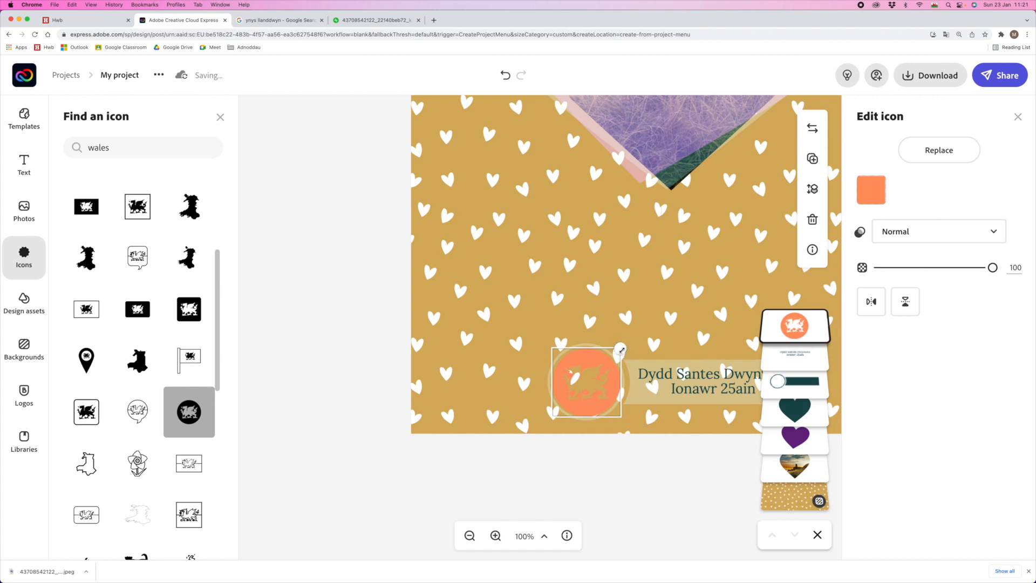
click(878, 192)
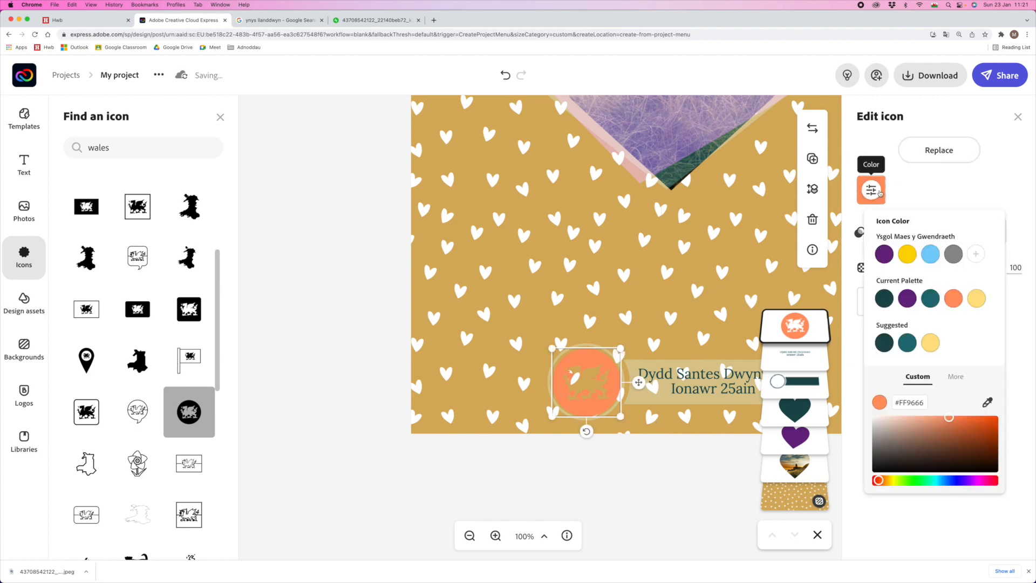
click(888, 304)
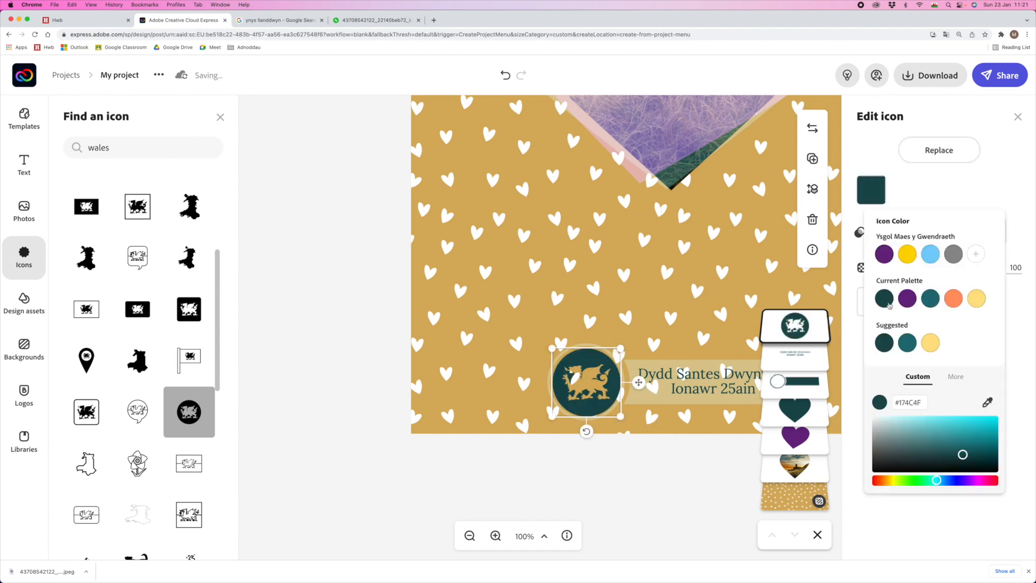
click(880, 252)
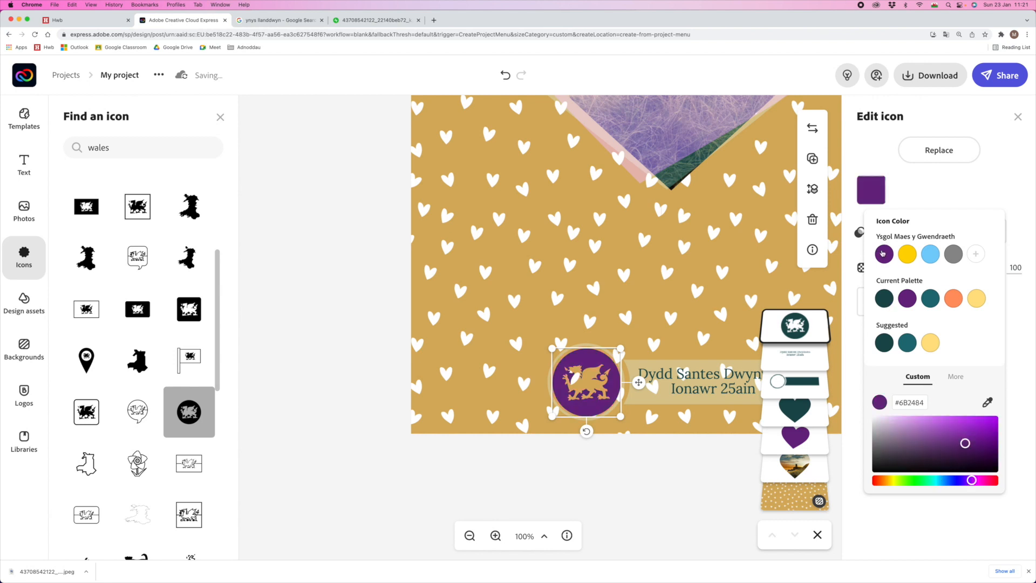
click(469, 536)
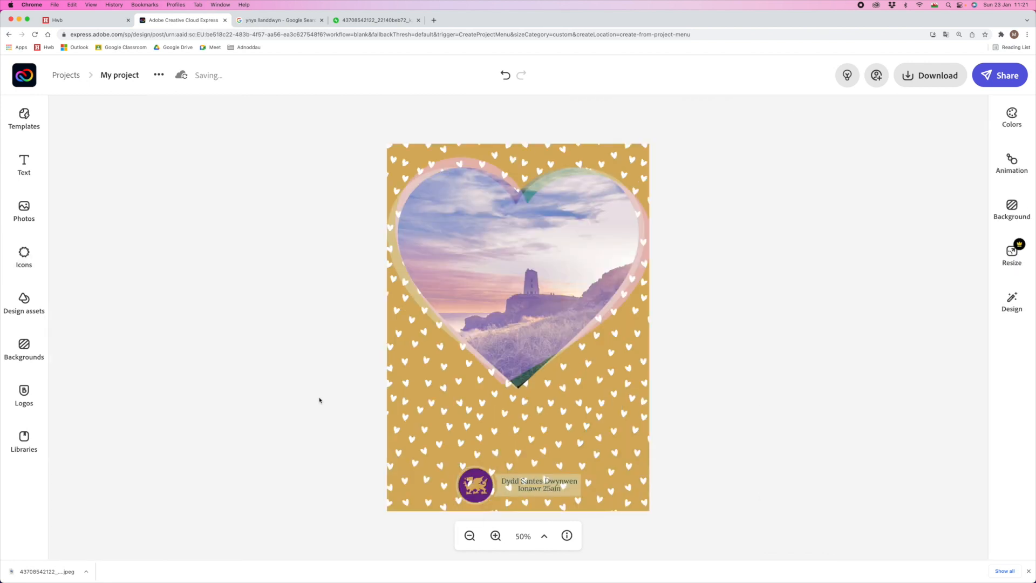
click(474, 474)
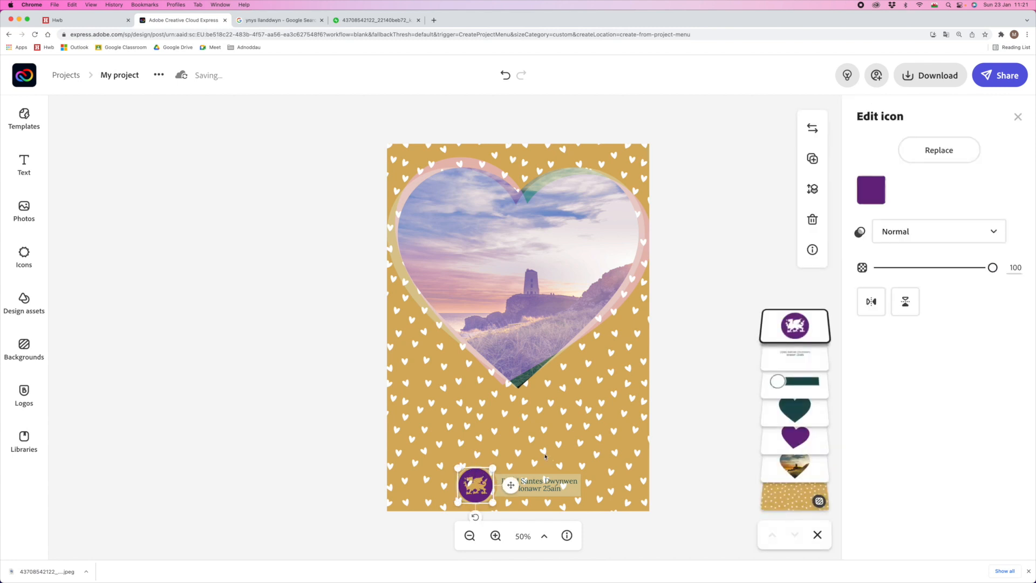
click(966, 236)
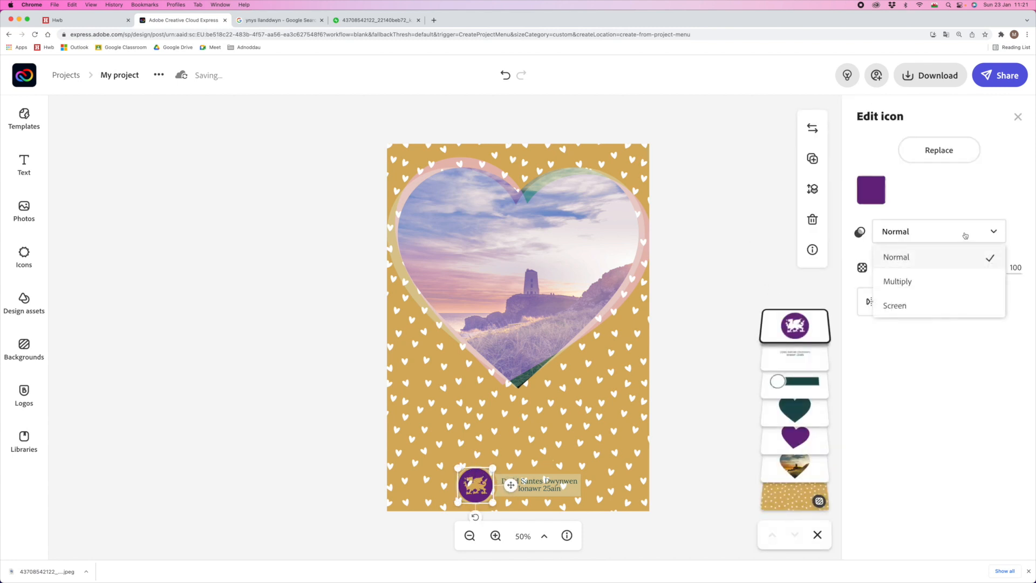
click(925, 305)
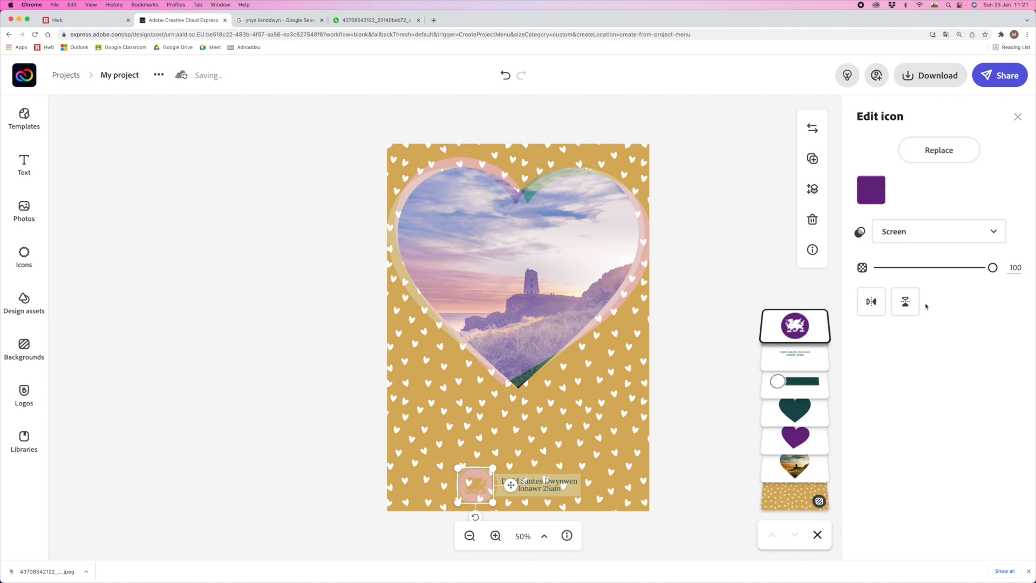
click(944, 233)
click(909, 279)
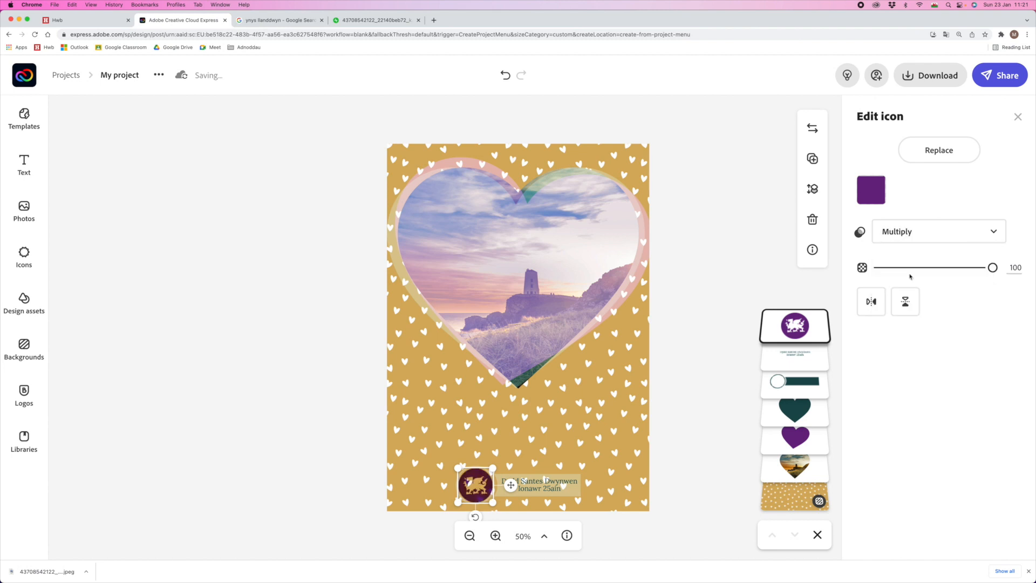
click(316, 356)
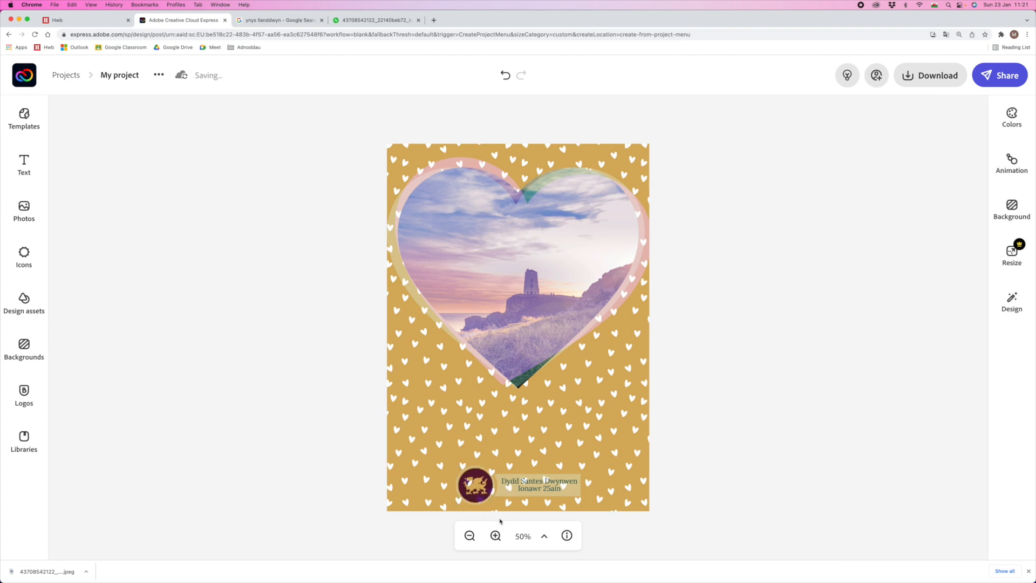
click(474, 476)
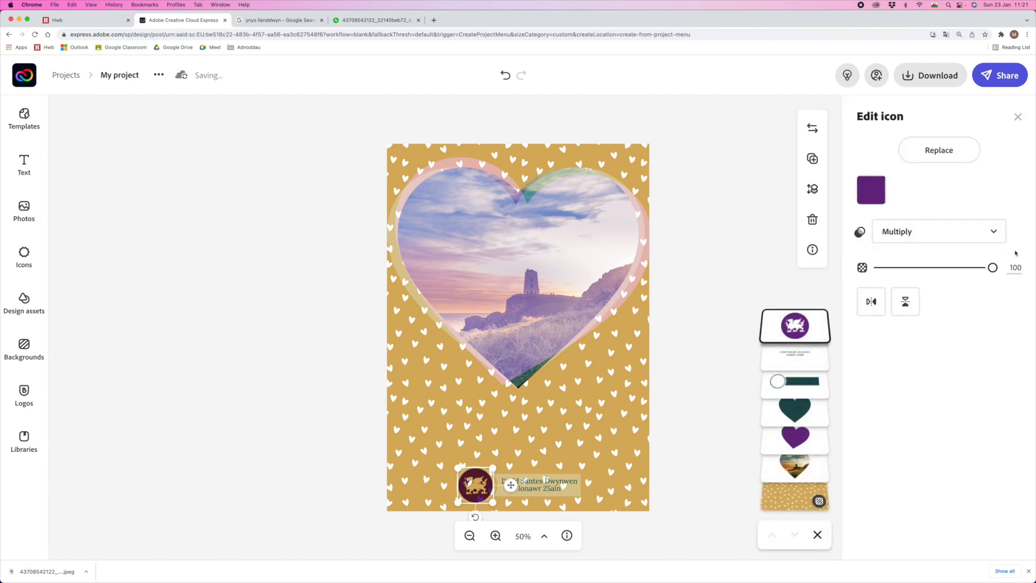
click(994, 230)
click(909, 260)
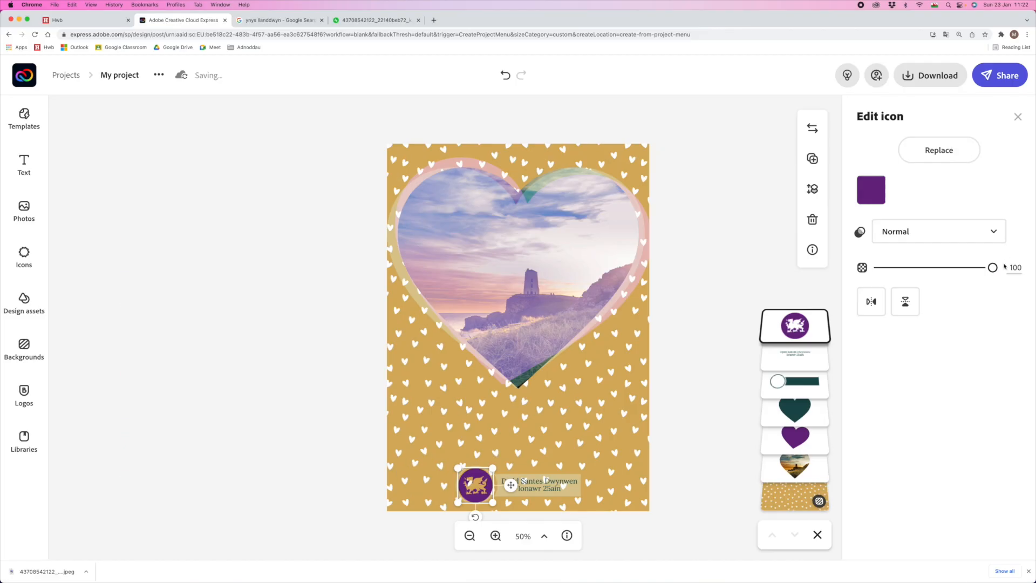
- Lower the dragon badge's opacity from 100 to 40
drag(993, 267, 921, 272)
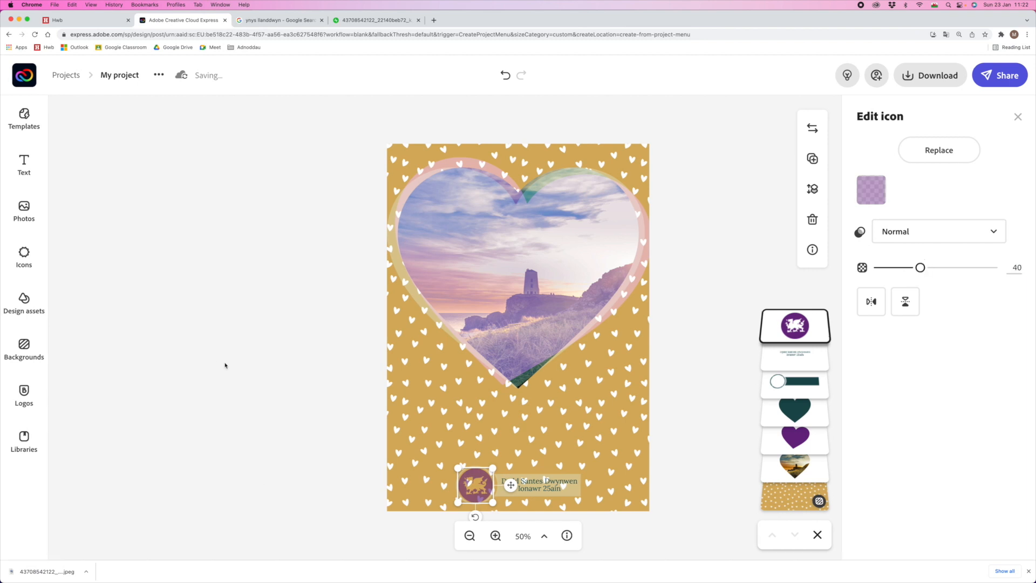
click(264, 367)
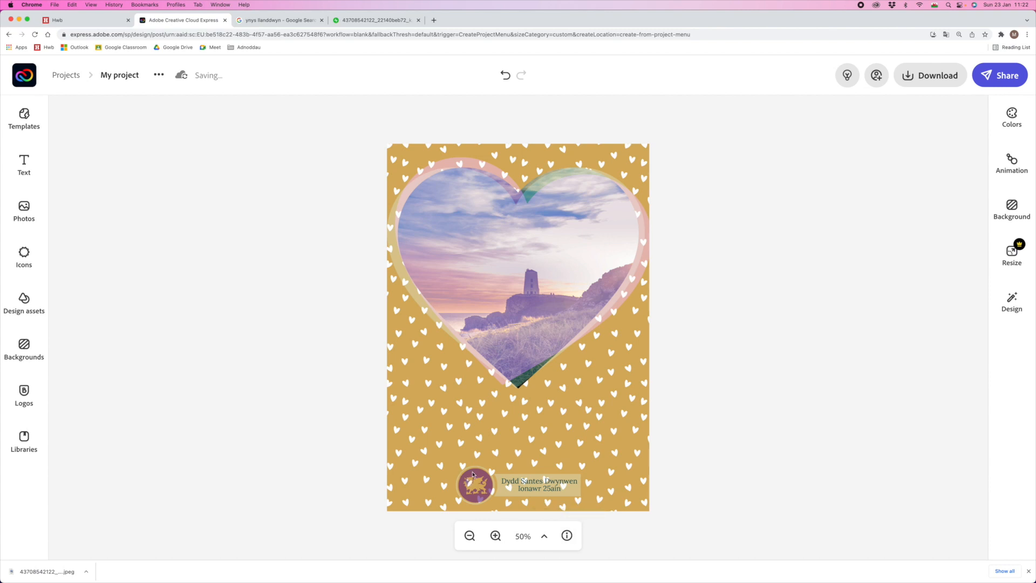
click(473, 474)
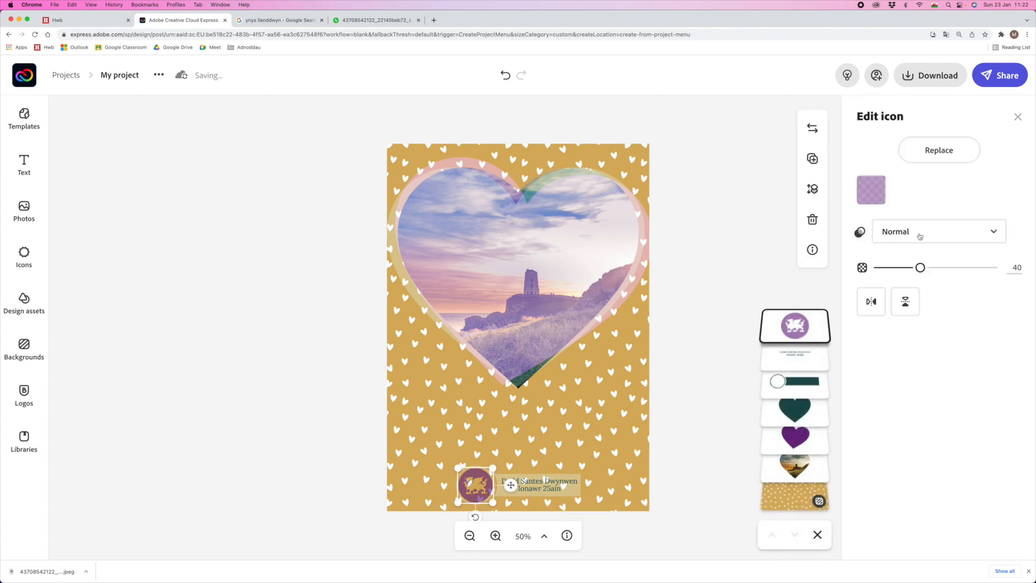
click(250, 374)
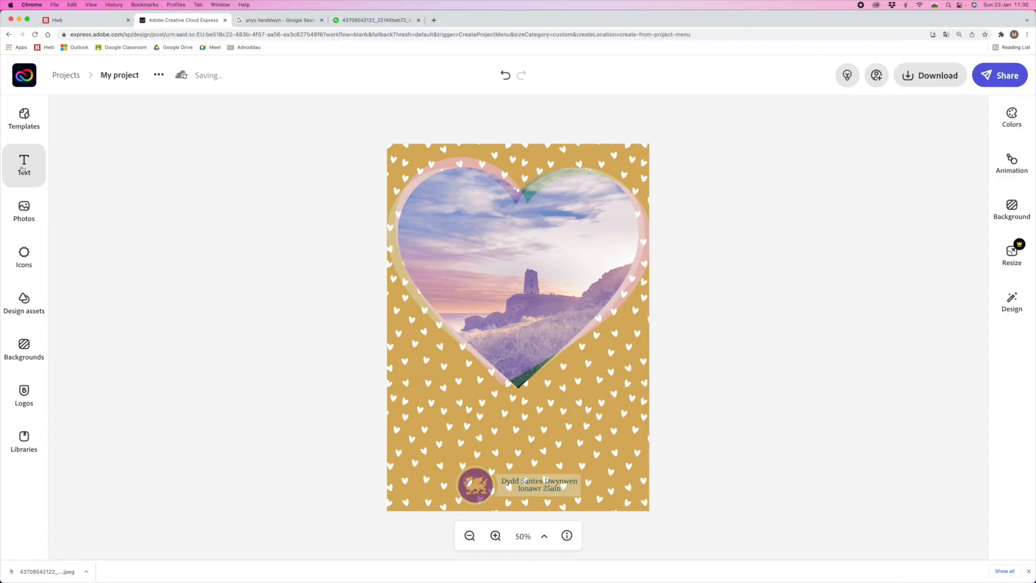
- Add a text box holding the four-line poem 'Roses are red… Now he's made of ice!'
click(23, 169)
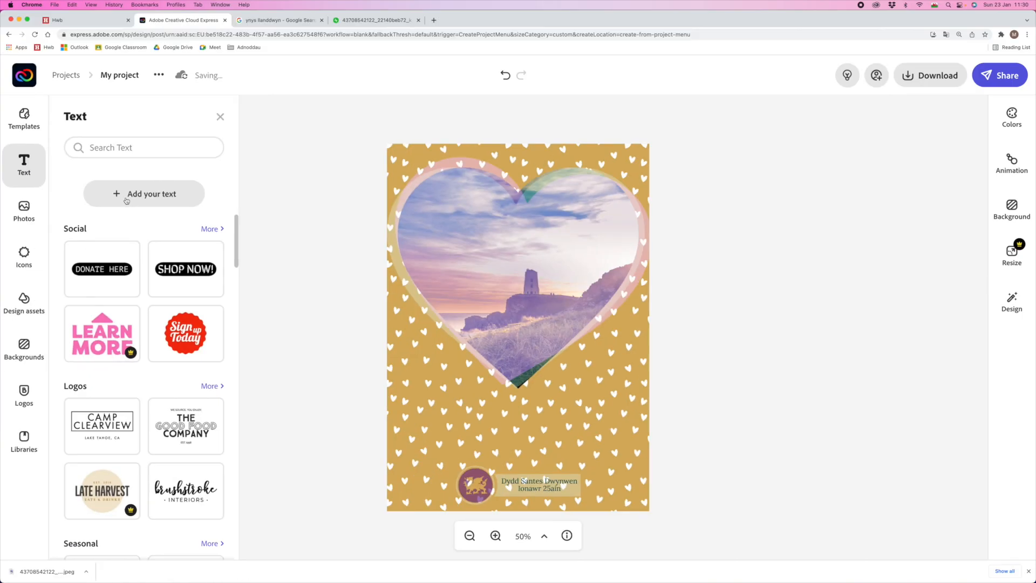
click(124, 202)
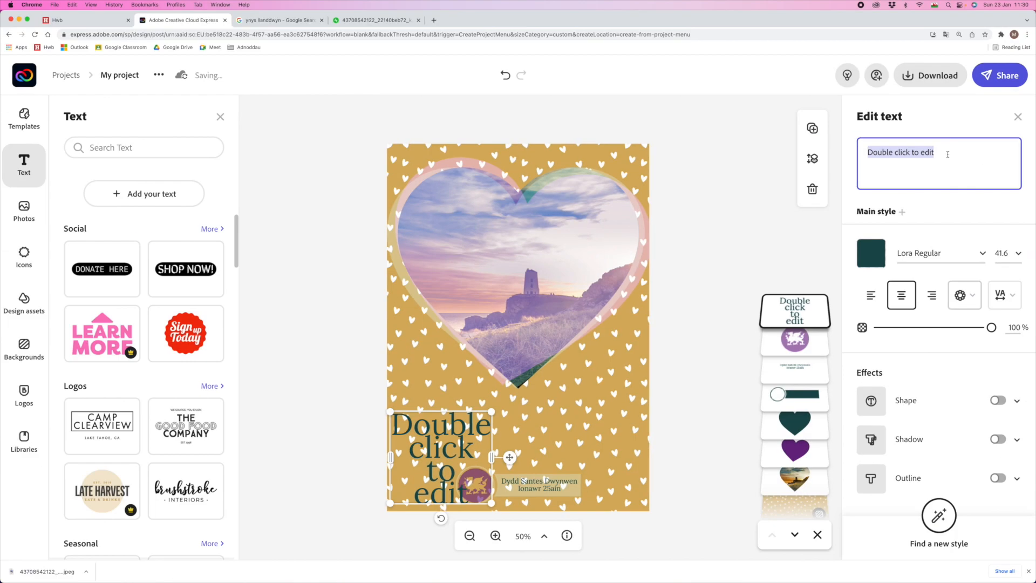
click(960, 144)
drag(948, 156, 845, 157)
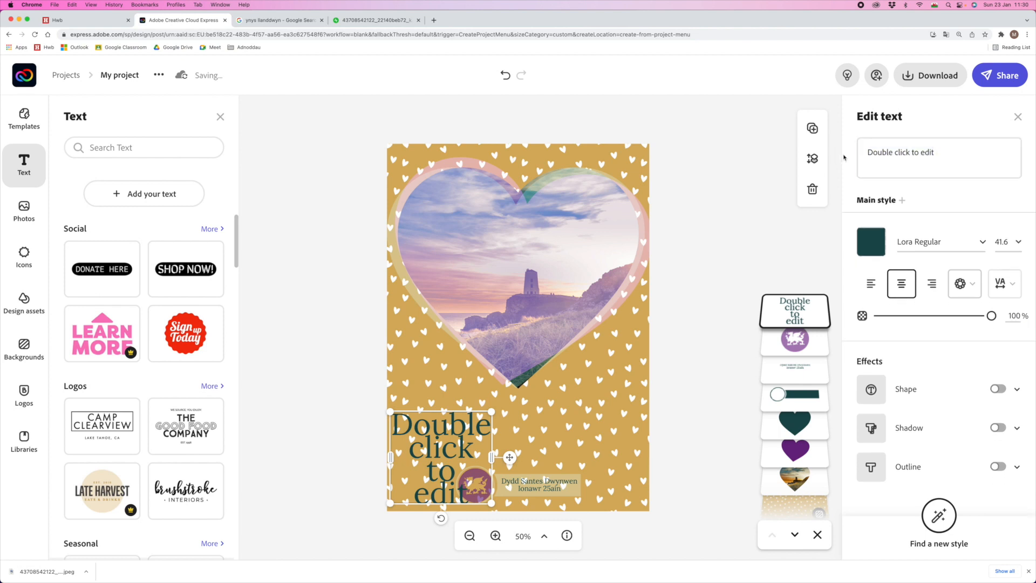
text(Roses are red,)
key(Return)
text(Maelon's not nice.)
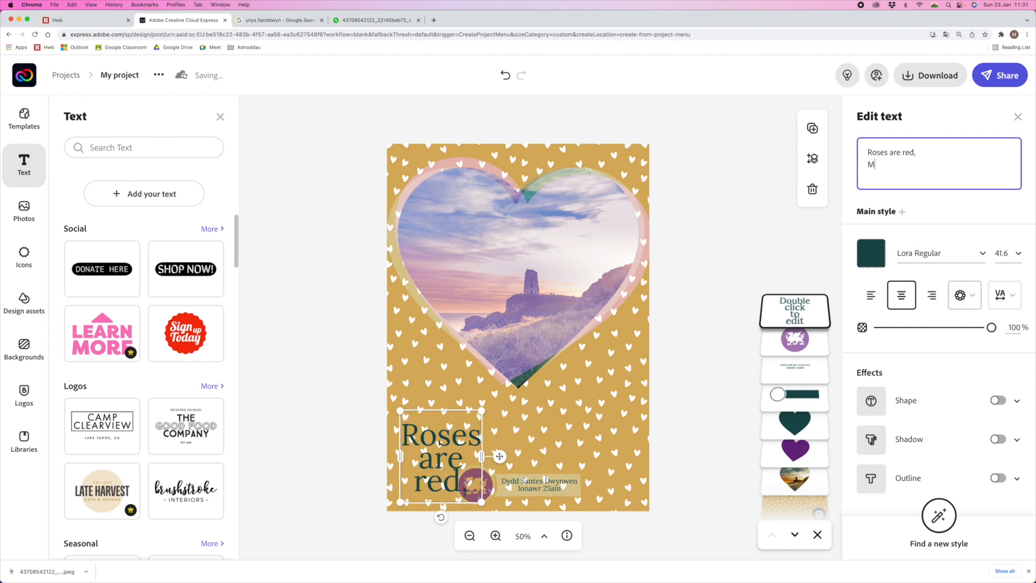
key(Return)
text(He broke Dwynwen's heart,)
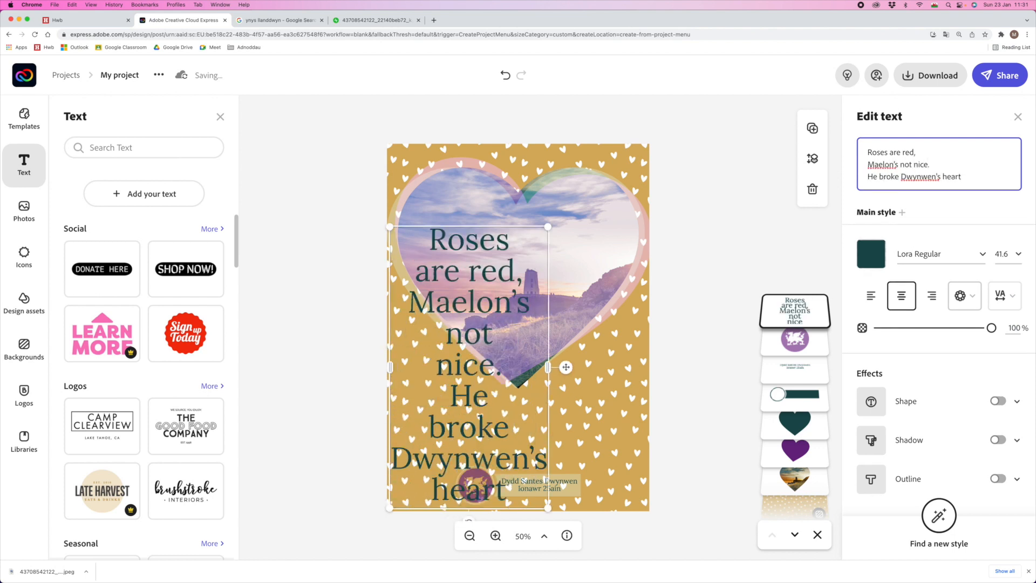
key(Return)
text(Now he's made of ice!)
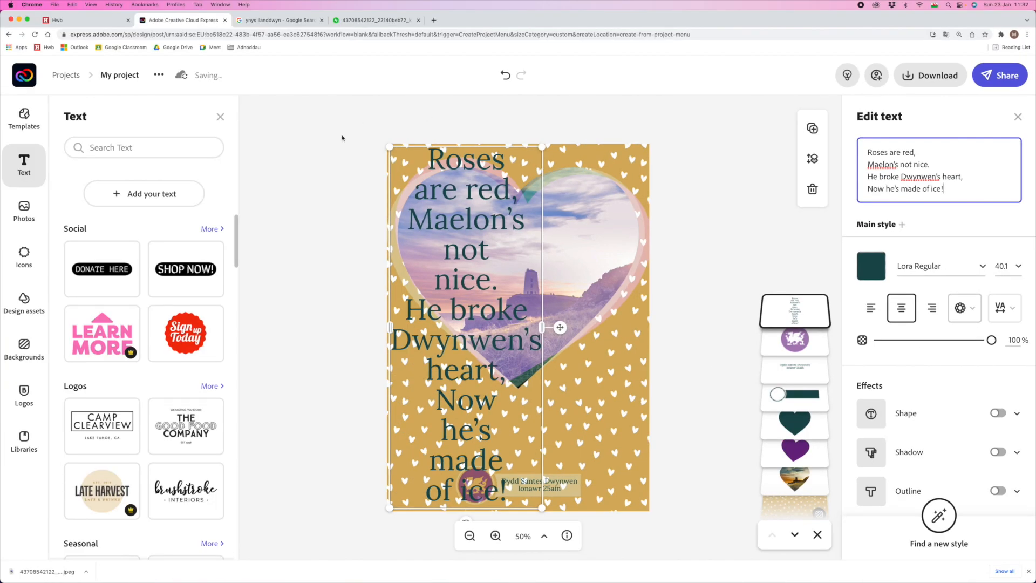
- Resize the poem box so each line fits and centre it just below the heart
drag(390, 148, 412, 386)
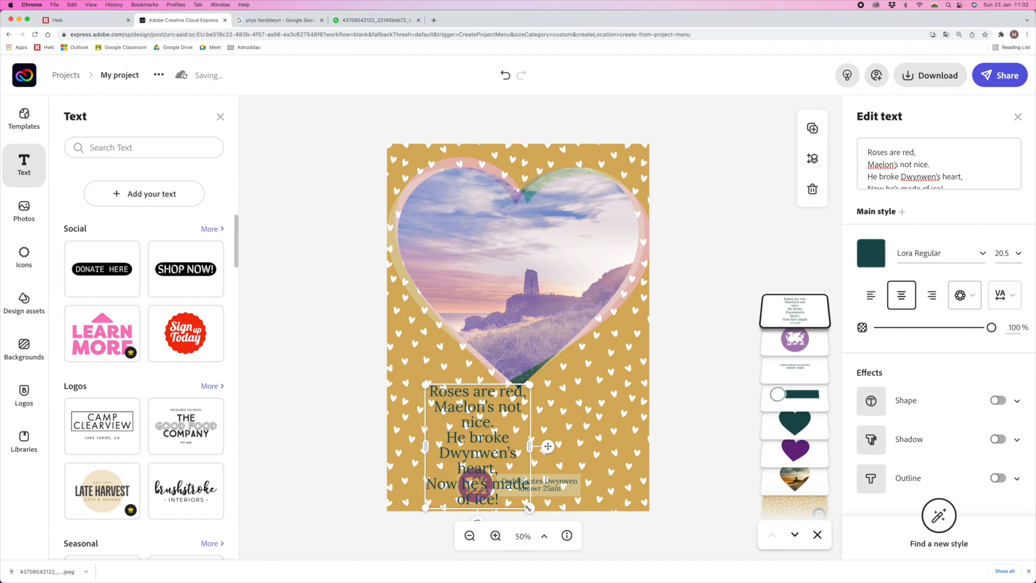
drag(529, 507, 638, 462)
drag(636, 462, 637, 458)
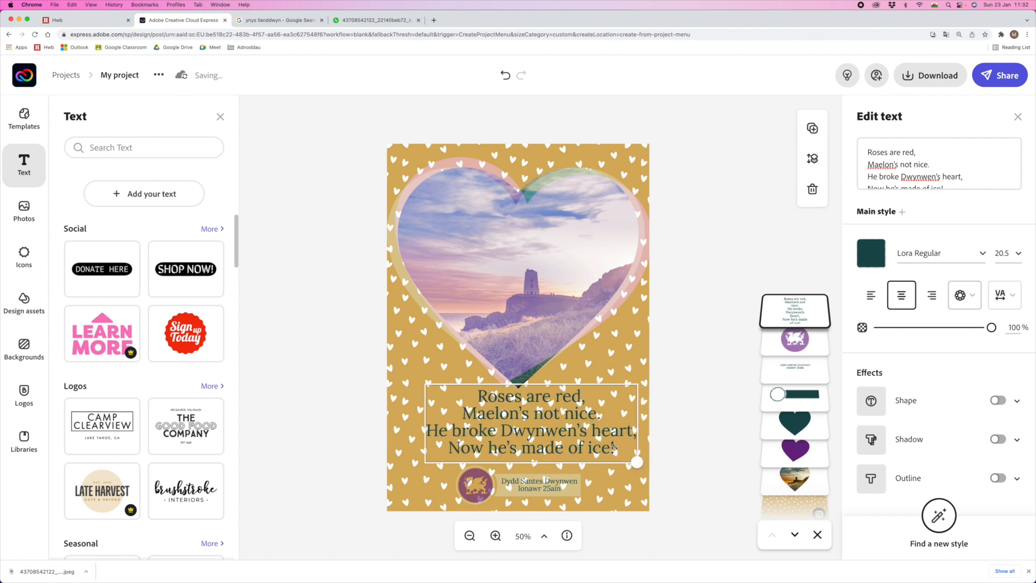
drag(531, 420, 529, 421)
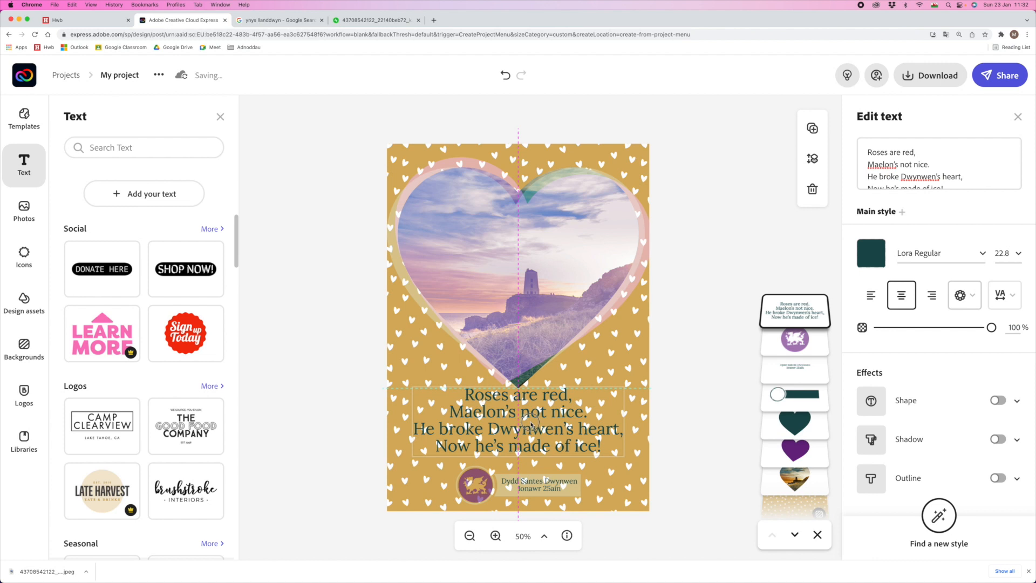
drag(531, 426, 532, 426)
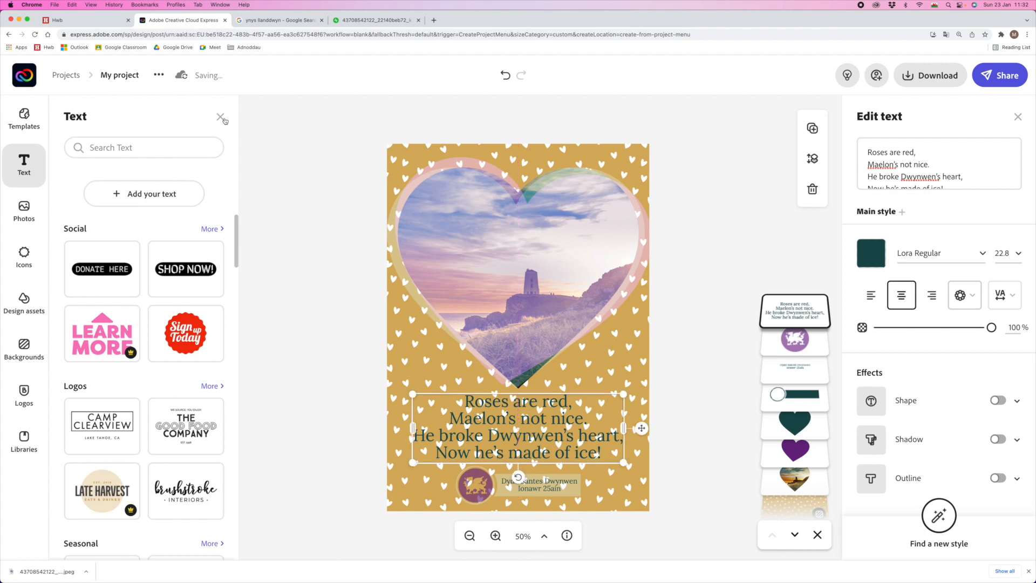
click(222, 118)
click(300, 387)
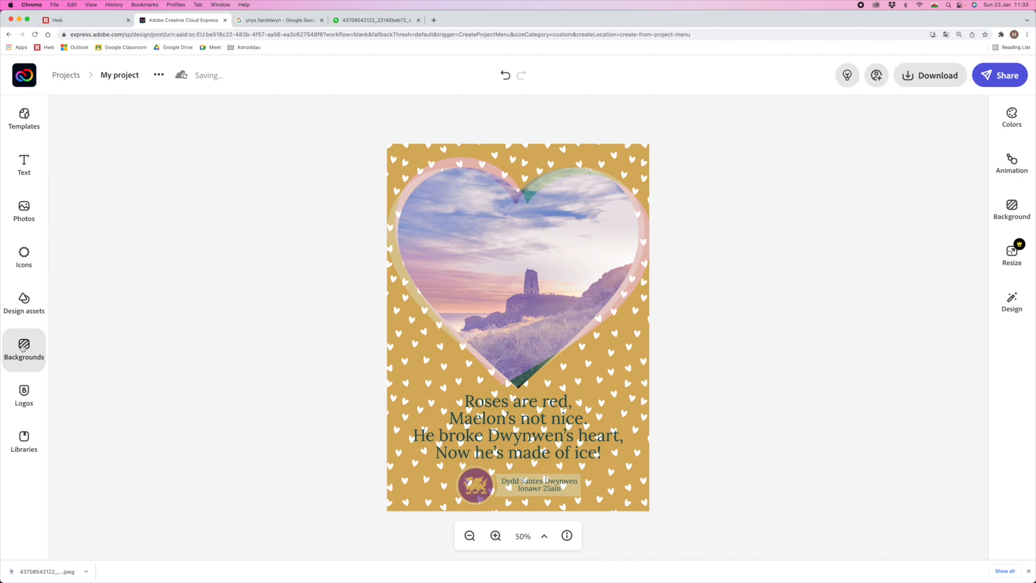
- Search the icons for 'rectangle' and add the solid white rectangle to the card
click(81, 243)
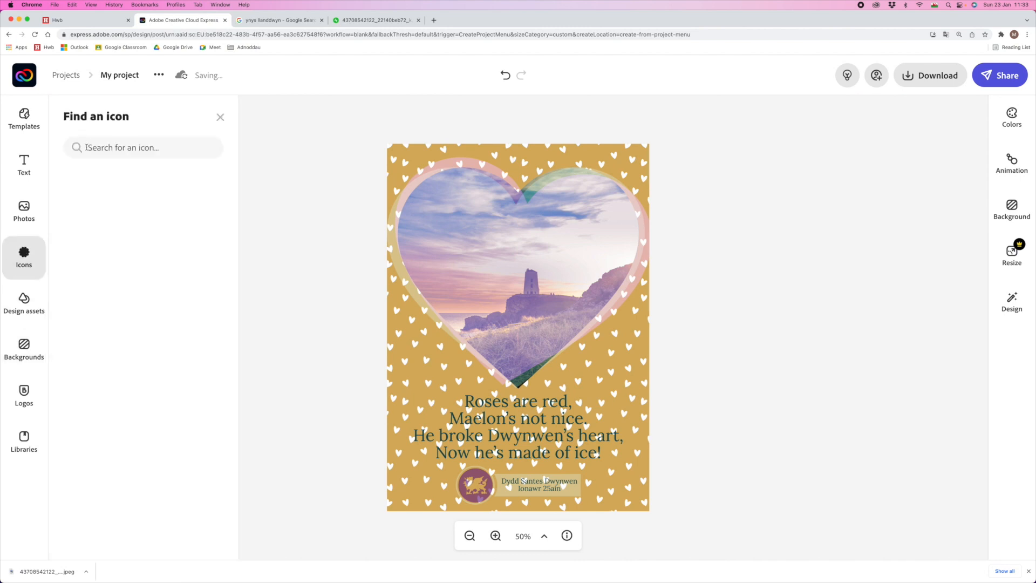
text(rectangle)
key(Return)
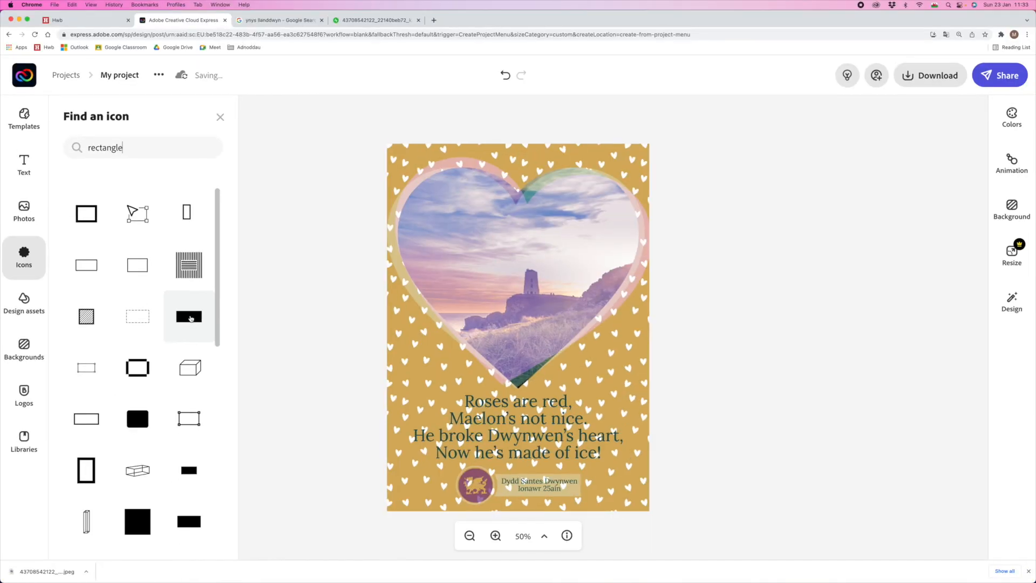
click(190, 319)
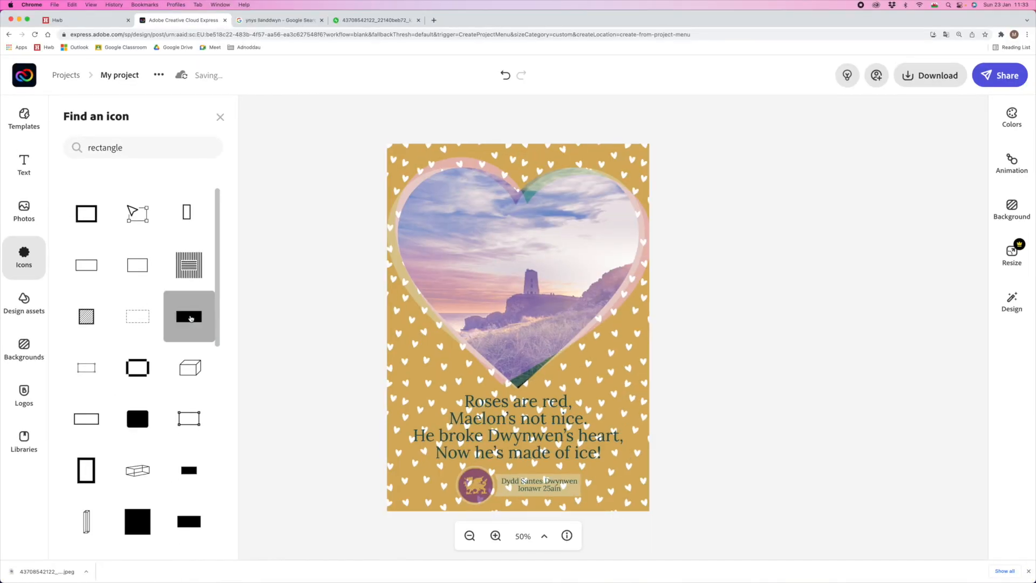
- Move the rectangle down and stretch it across the card's full width
click(471, 199)
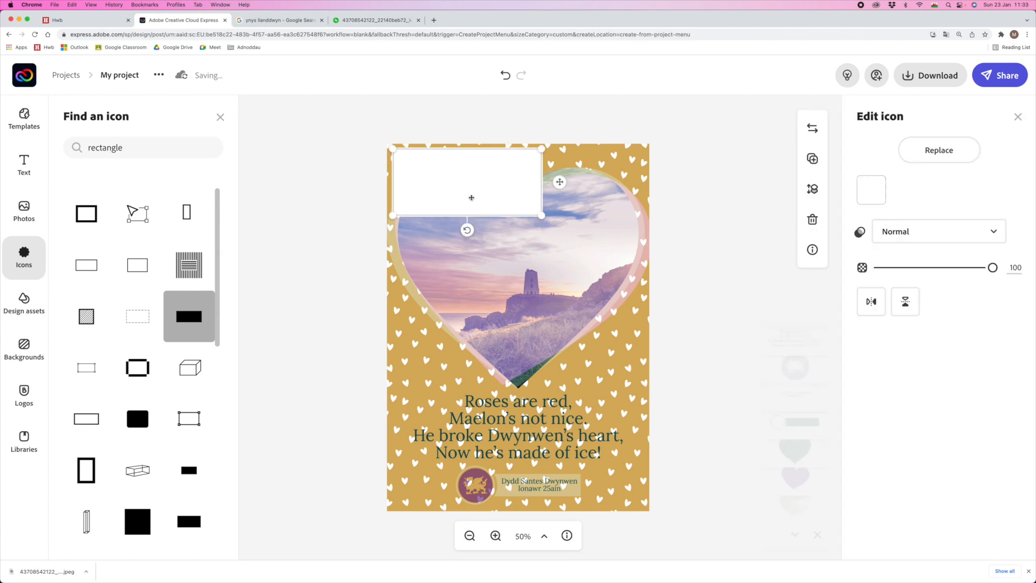
drag(482, 191, 469, 430)
drag(533, 462, 658, 464)
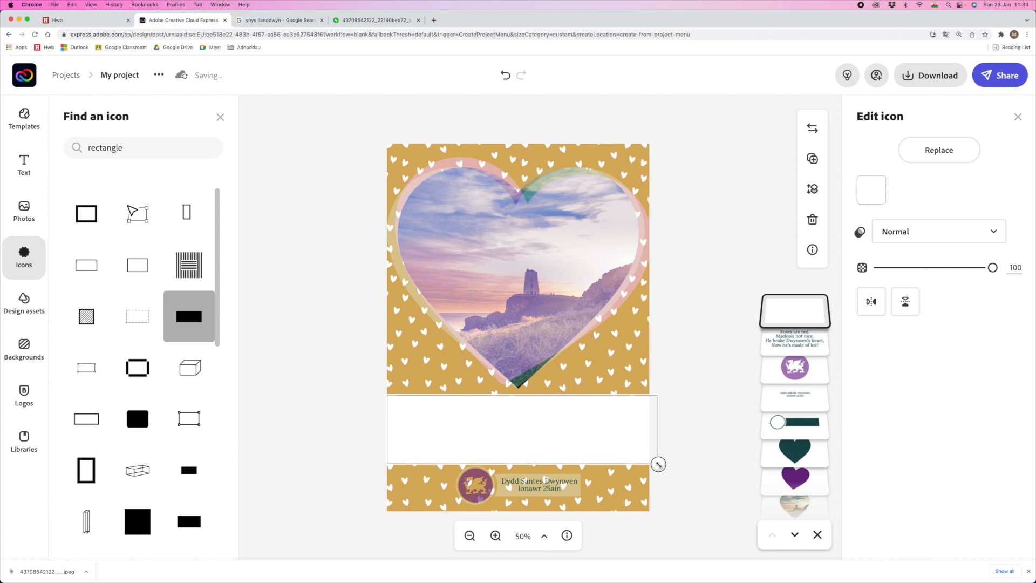
drag(384, 393, 377, 394)
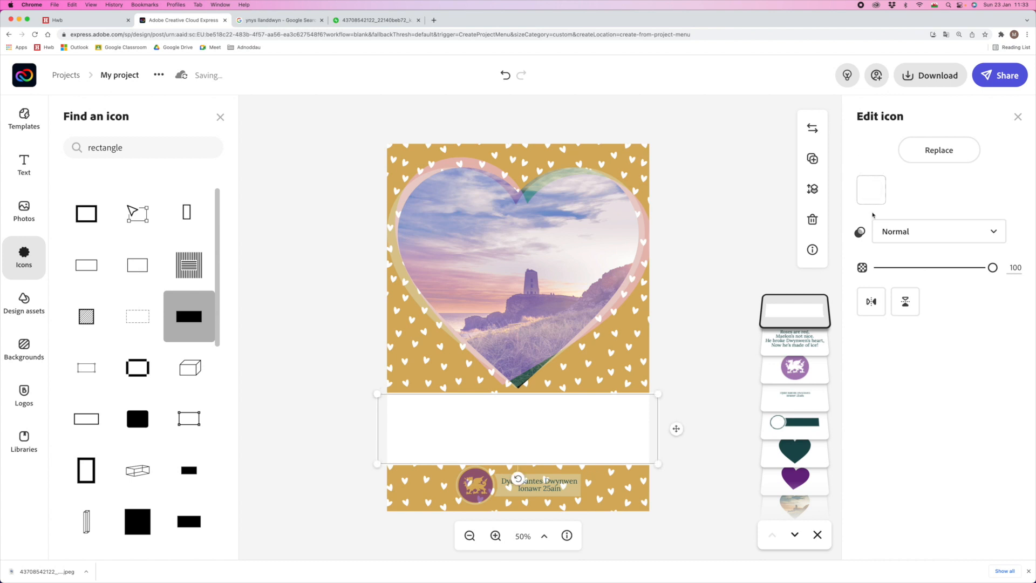
- Colour the rectangle dark teal and lower it behind the poem
click(870, 190)
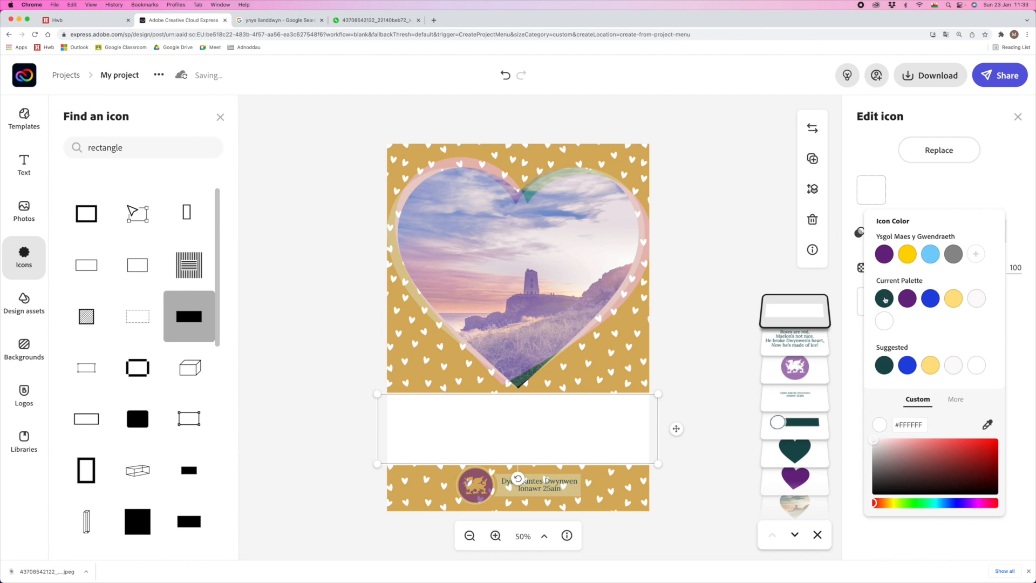
click(884, 299)
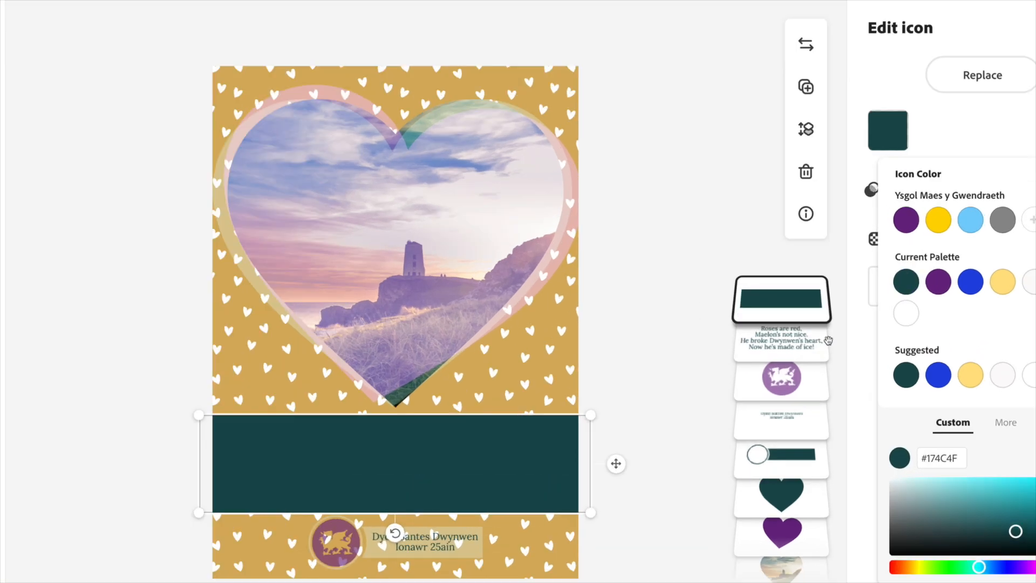
drag(782, 297, 783, 463)
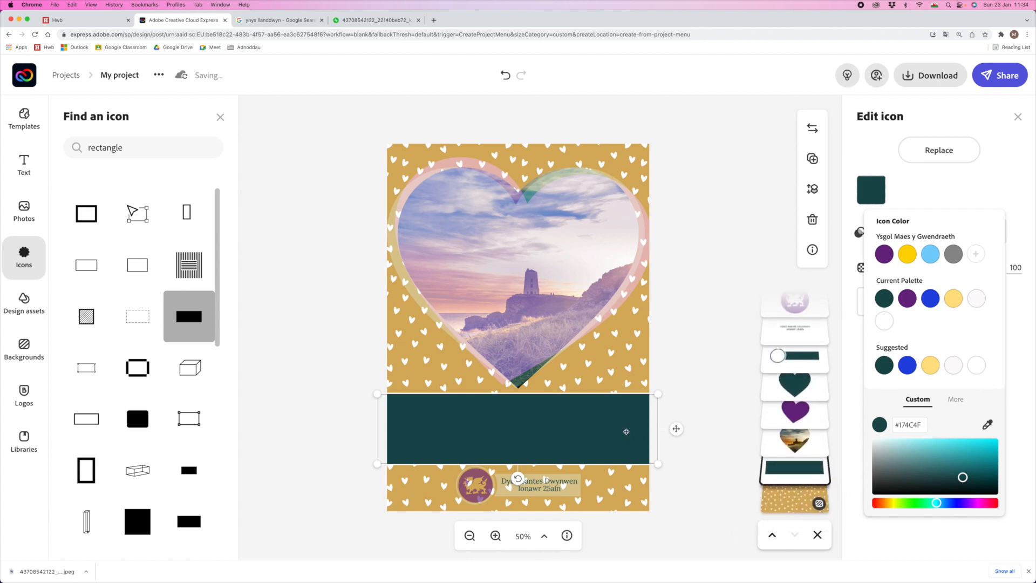
click(934, 196)
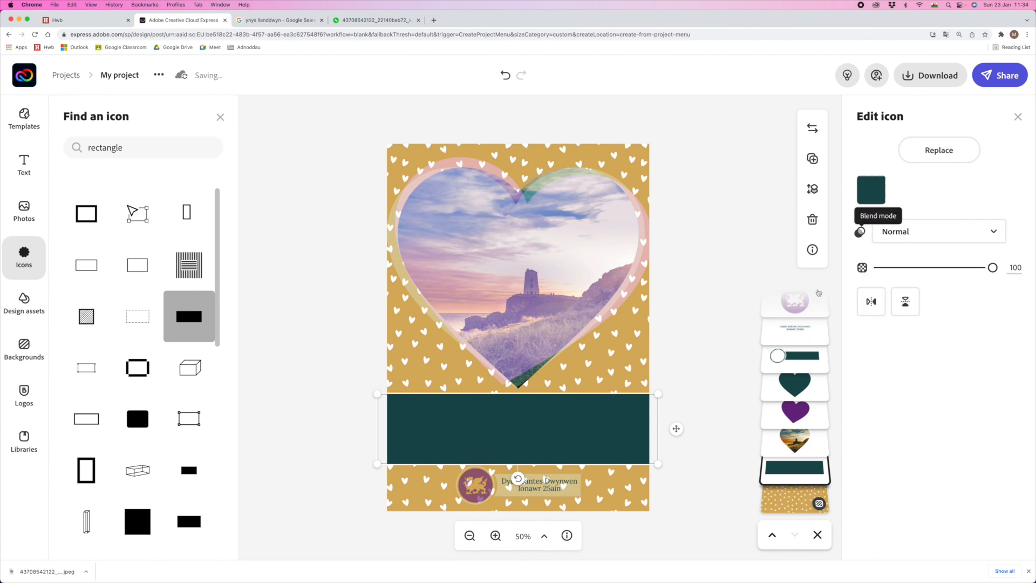
- Set the teal band's blend mode to Screen and extend its left edge slightly
click(1001, 233)
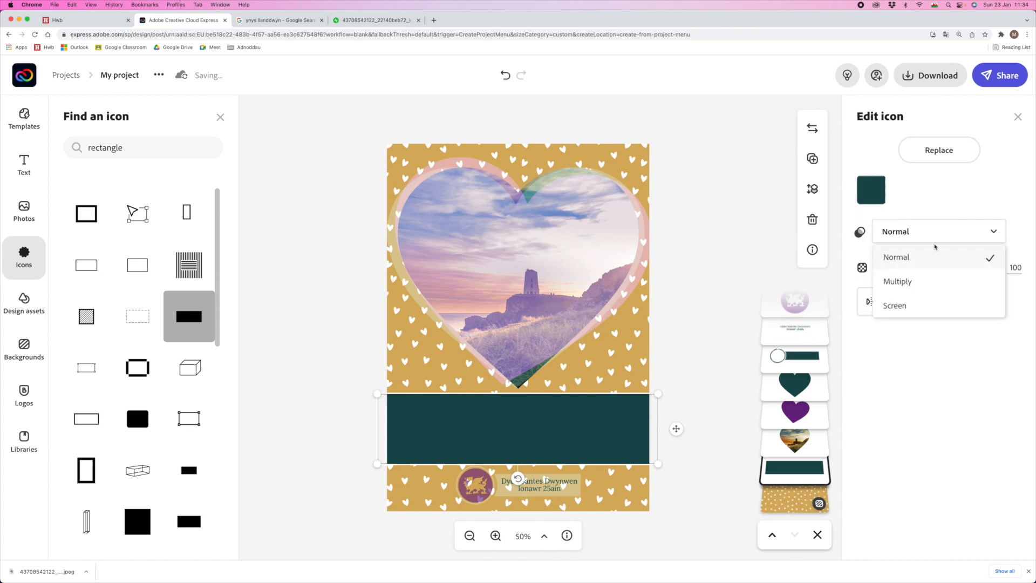
click(905, 302)
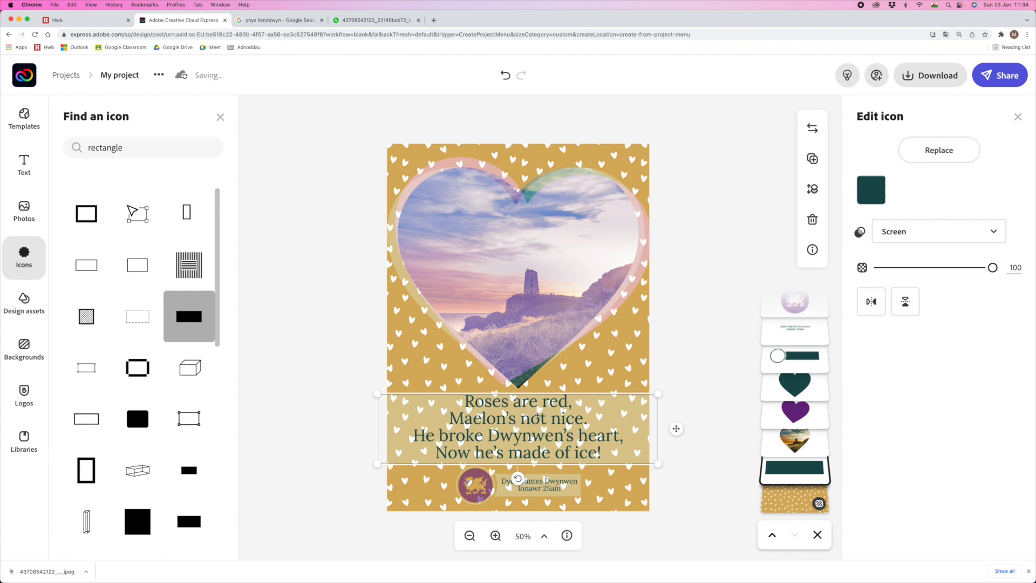
drag(378, 394, 371, 392)
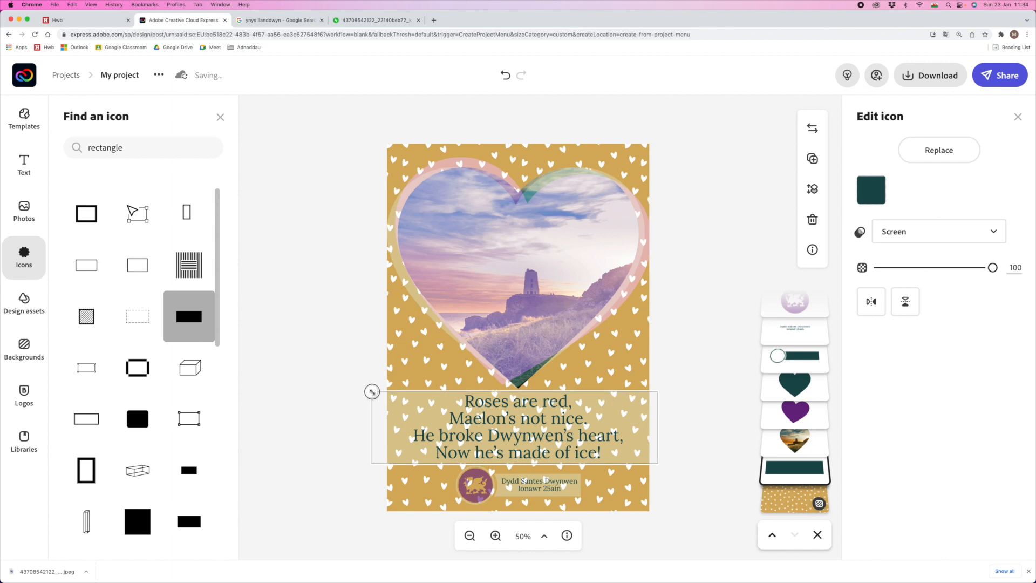
click(330, 408)
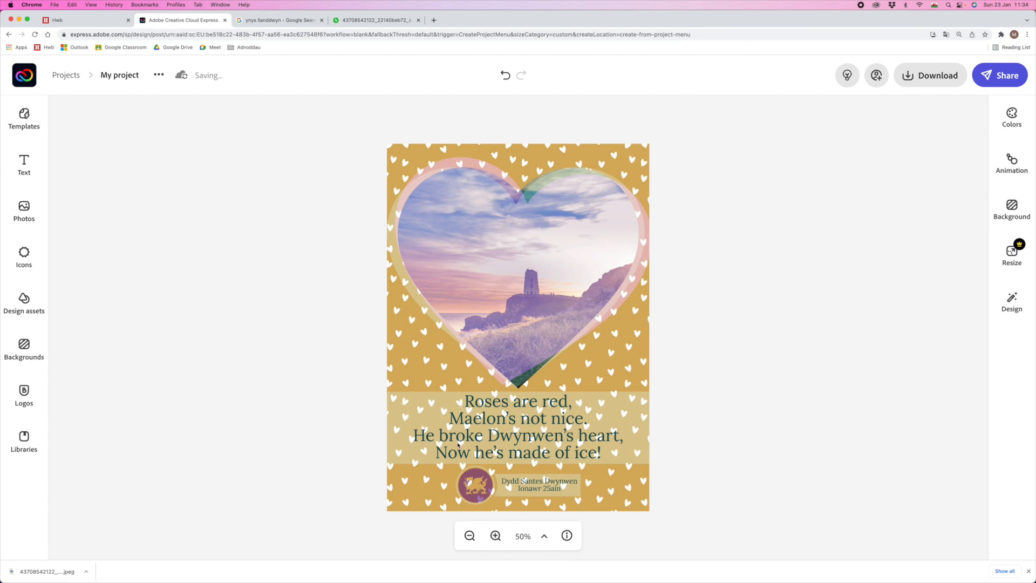
- Duplicate the translucent band and recolour the copy purple (#6B2484)
click(400, 397)
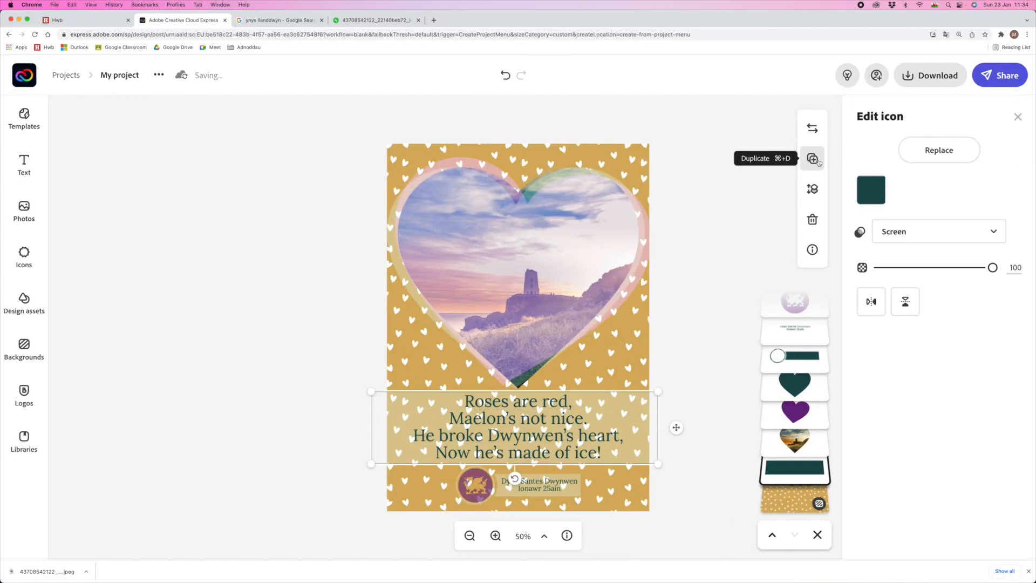
click(812, 159)
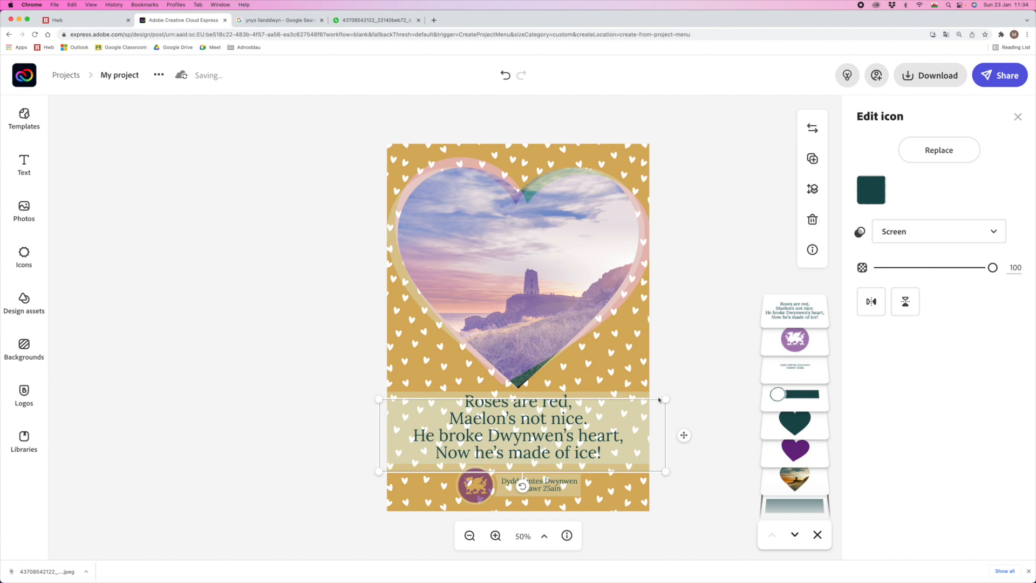
click(875, 186)
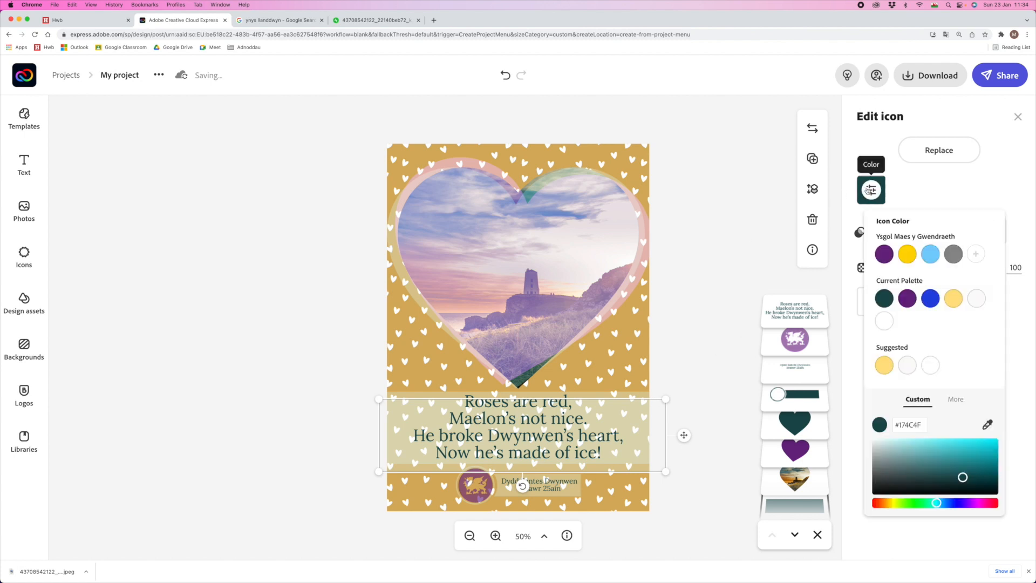
click(883, 254)
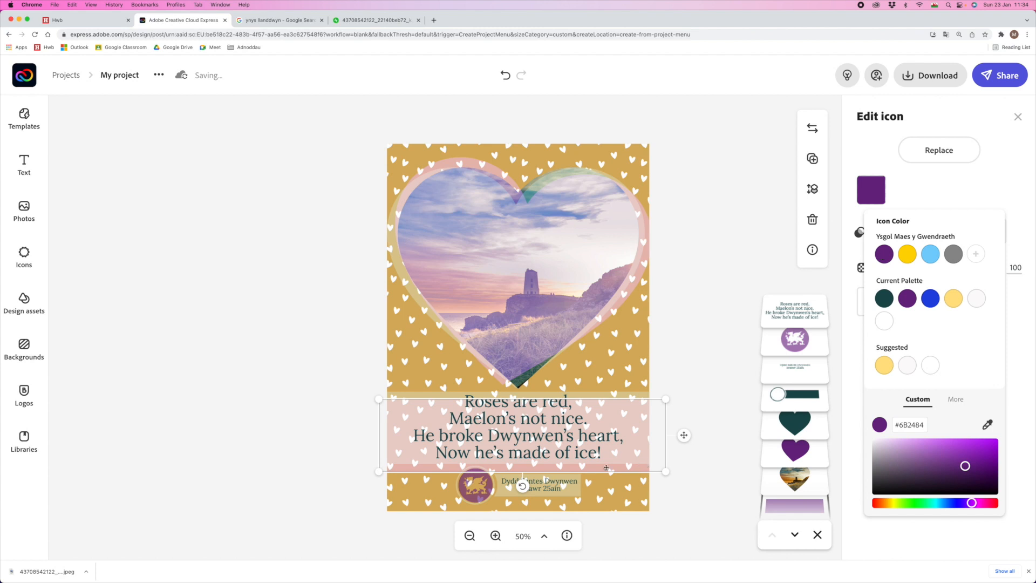
- Nudge the purple copy up-left and tilt it slightly anticlockwise, then select the poem
drag(402, 412, 397, 407)
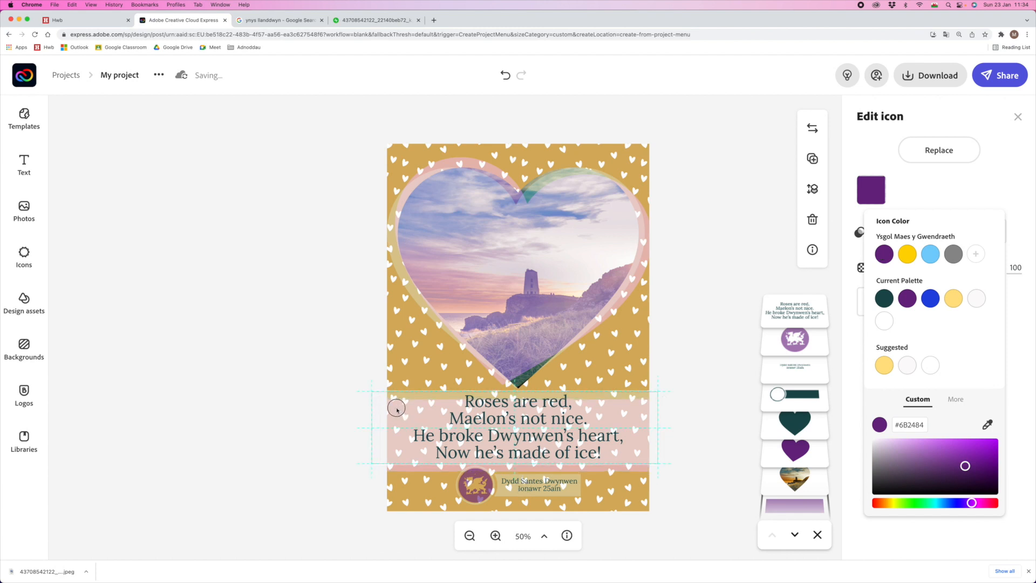
drag(516, 477, 518, 477)
click(310, 362)
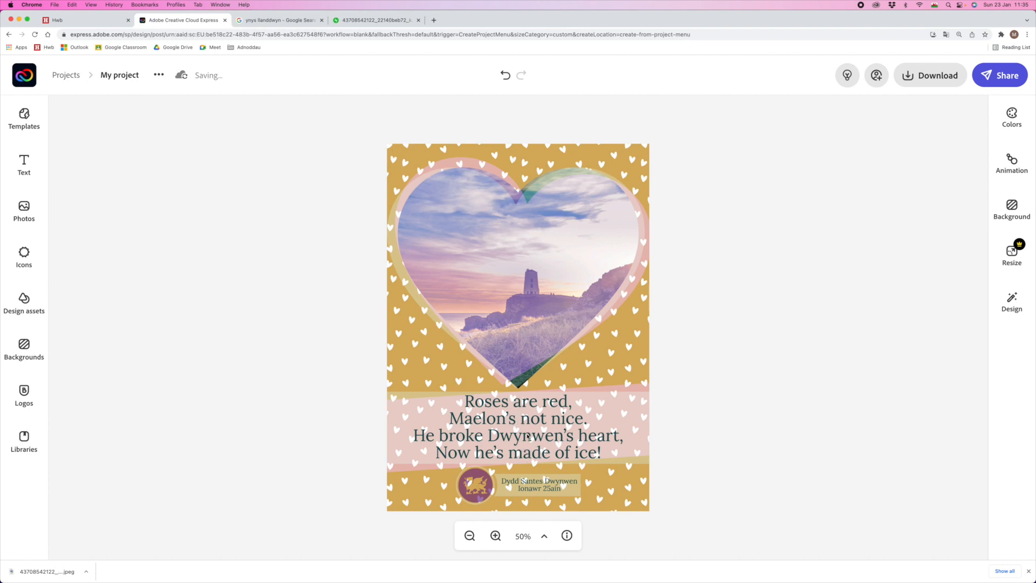
click(508, 425)
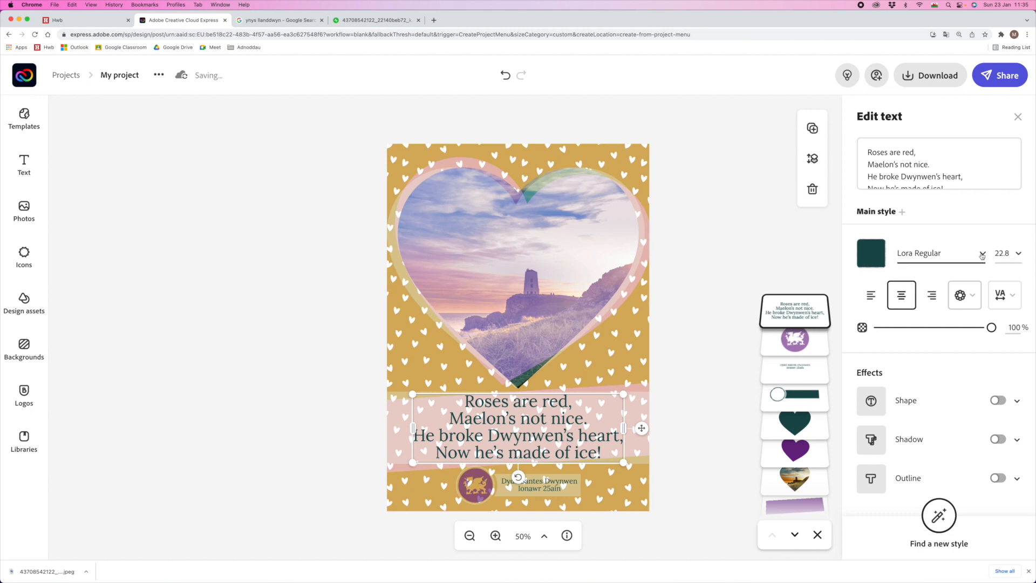
- Apply the Synthemesc Regular font from the Fun category to the poem
click(982, 254)
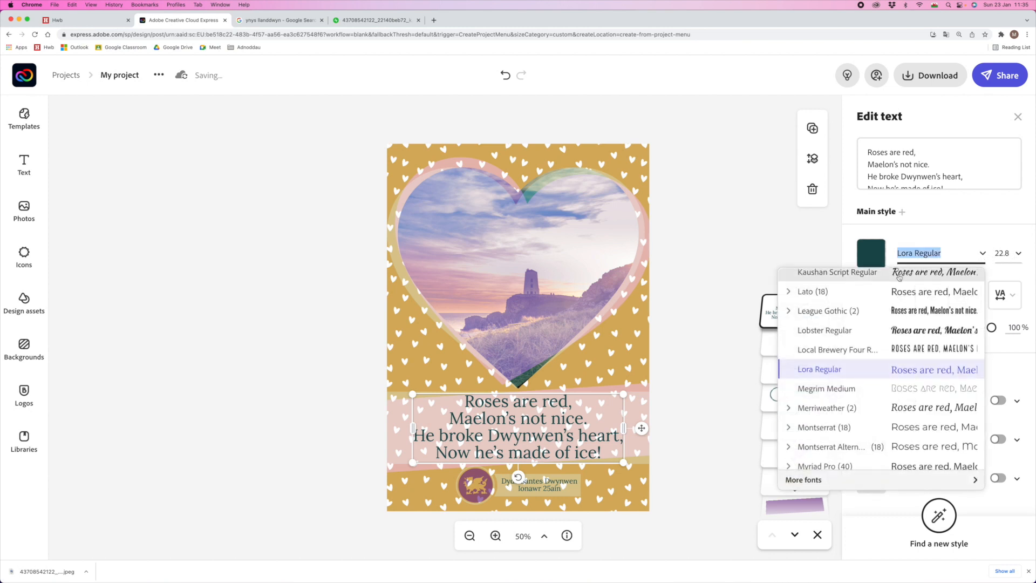
scroll(937, 362, down, 1)
scroll(937, 362, down, 5)
scroll(937, 362, up, 8)
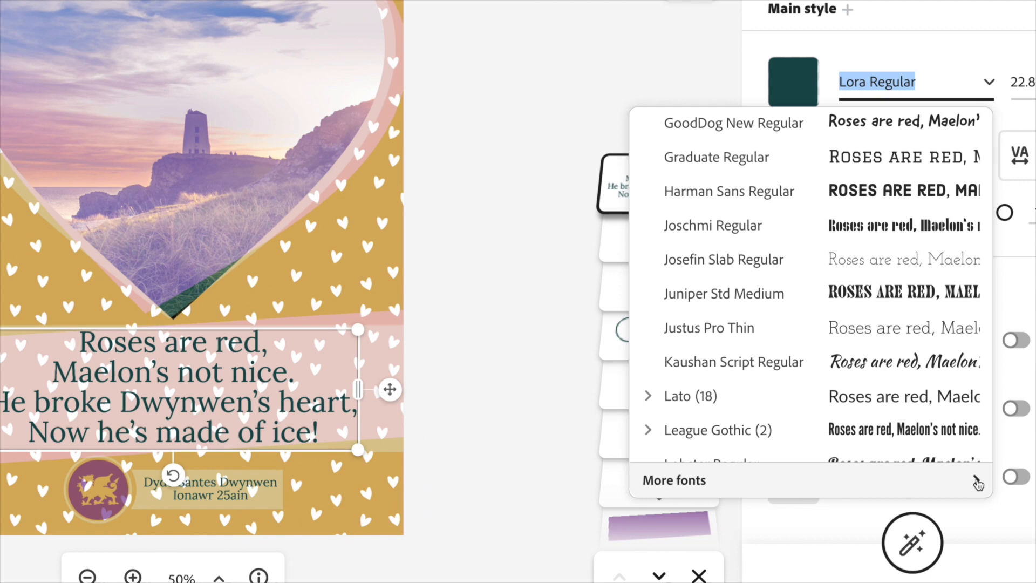
click(977, 480)
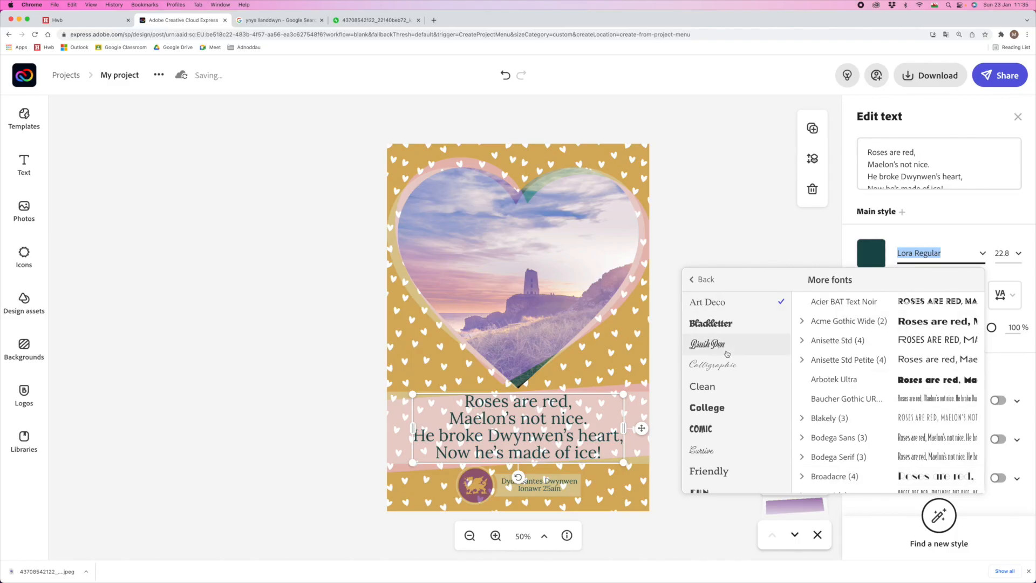
scroll(725, 350, down, 5)
scroll(727, 355, down, 3)
scroll(729, 373, up, 10)
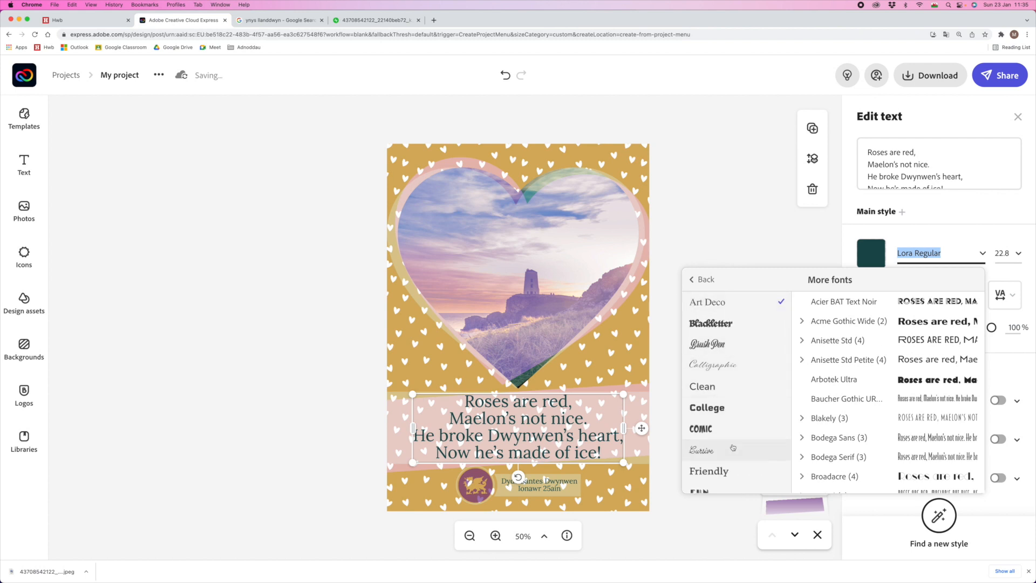
scroll(734, 422, down, 2)
scroll(735, 422, down, 1)
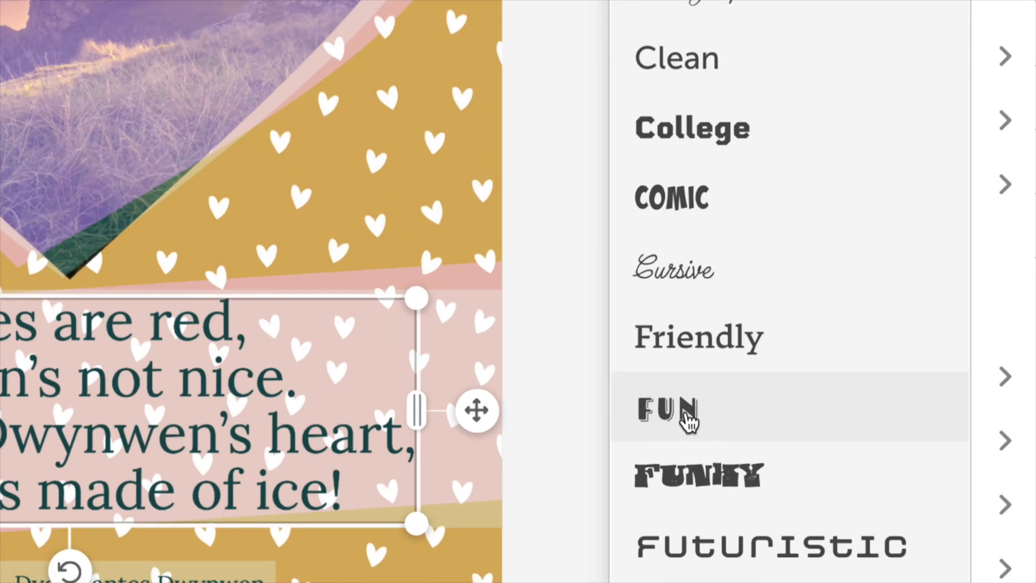
click(689, 419)
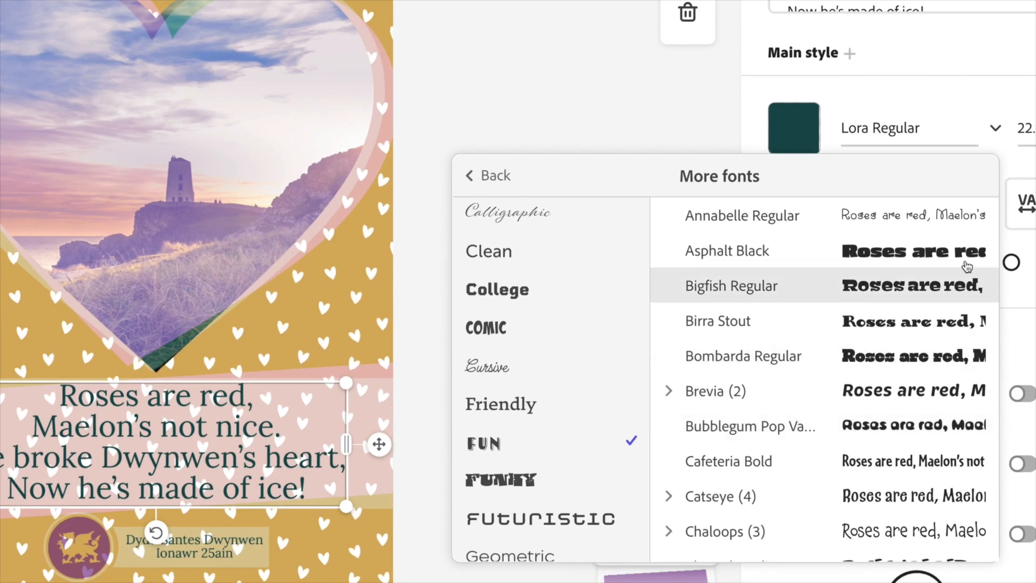
scroll(901, 418, down, 2)
scroll(900, 418, down, 8)
scroll(901, 419, down, 10)
scroll(900, 418, down, 2)
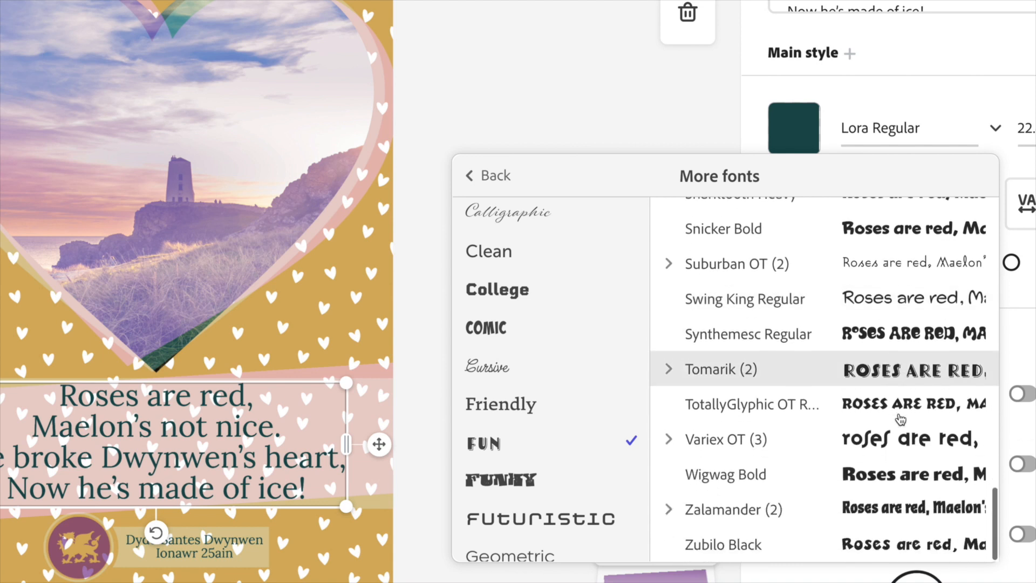
click(911, 333)
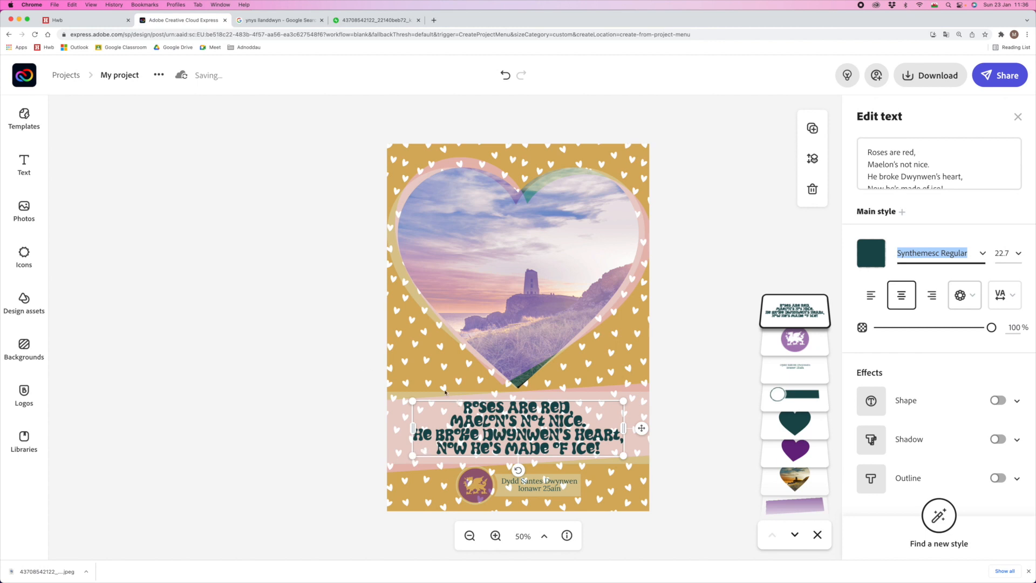
- Enlarge the poem text box to fill the band and centre it
drag(412, 401, 388, 395)
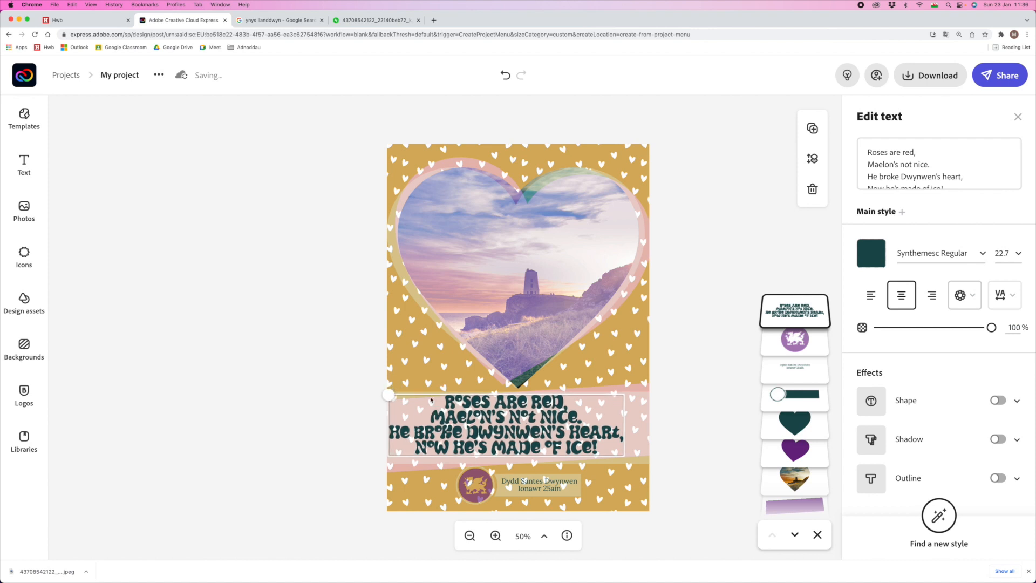
drag(625, 456, 637, 459)
drag(502, 418, 504, 417)
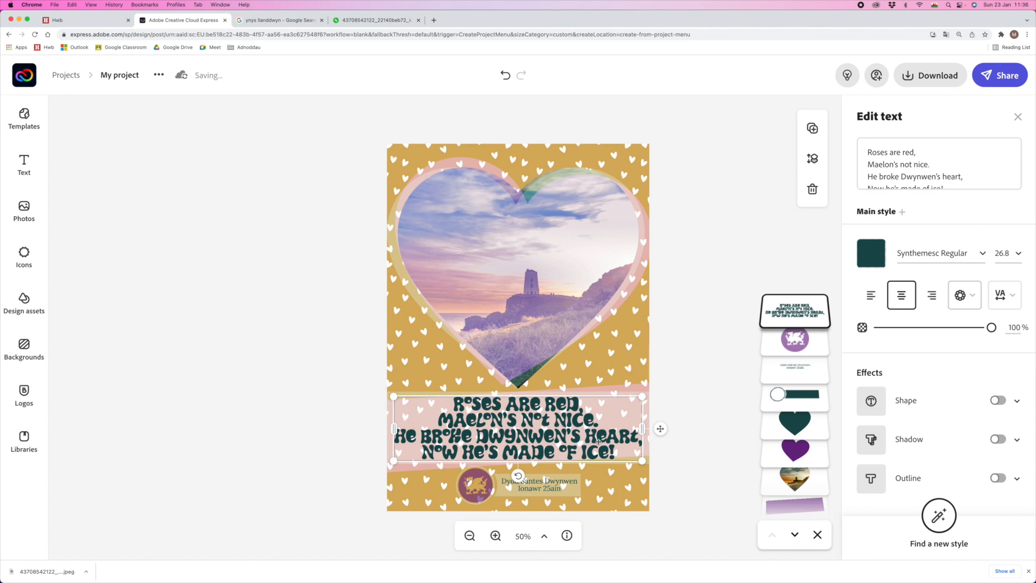
click(786, 373)
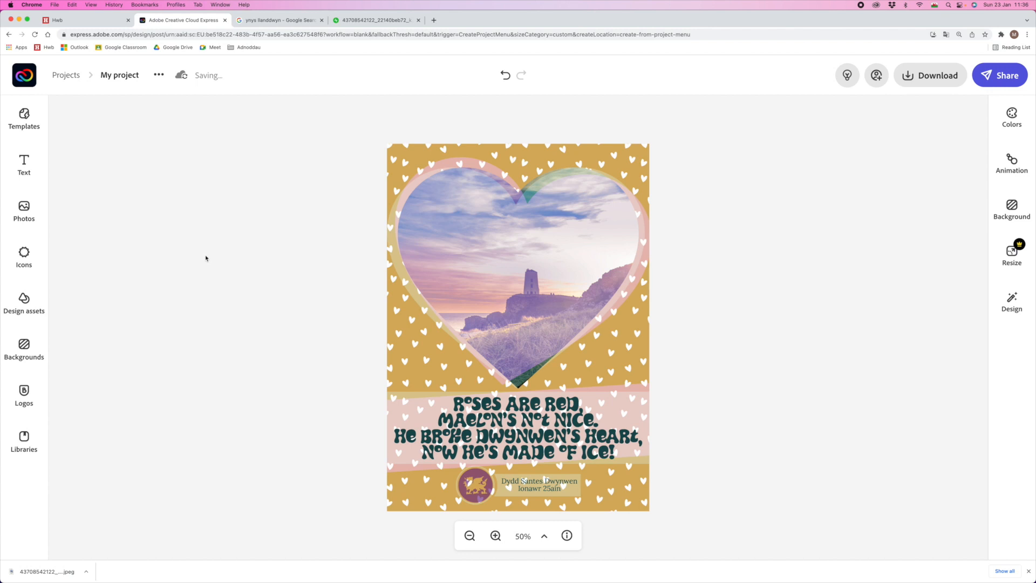
- Add the pill-shaped DONATE HERE text preset, replace its text with the person's name, and shrink it to bottom centre
click(11, 164)
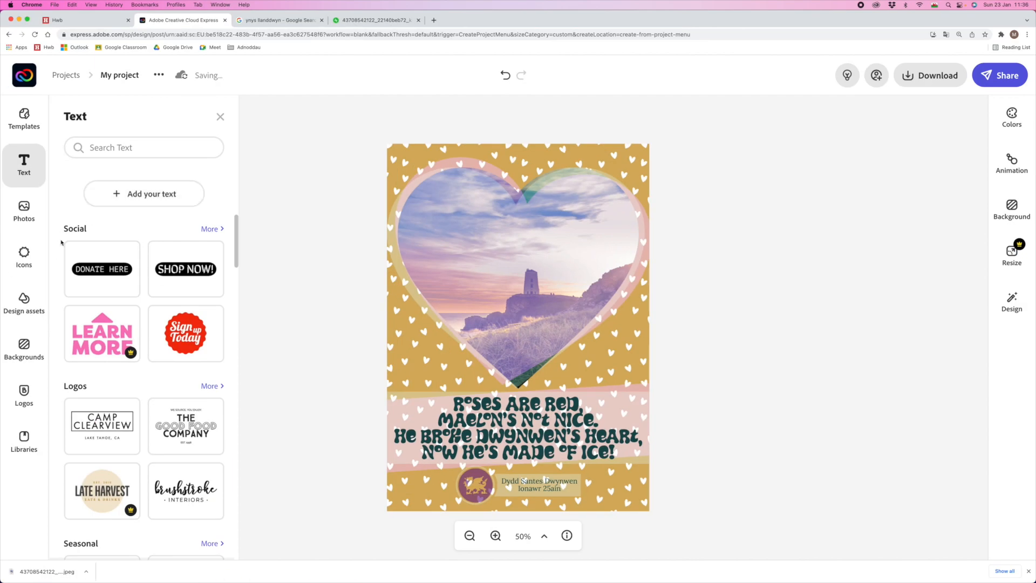
scroll(64, 259, down, 3)
scroll(66, 261, up, 3)
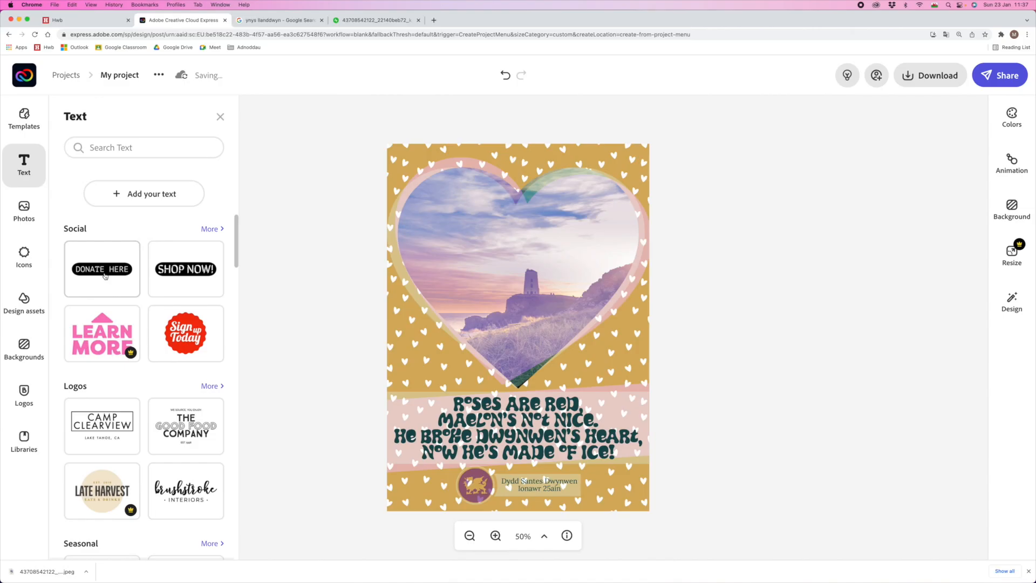
click(116, 274)
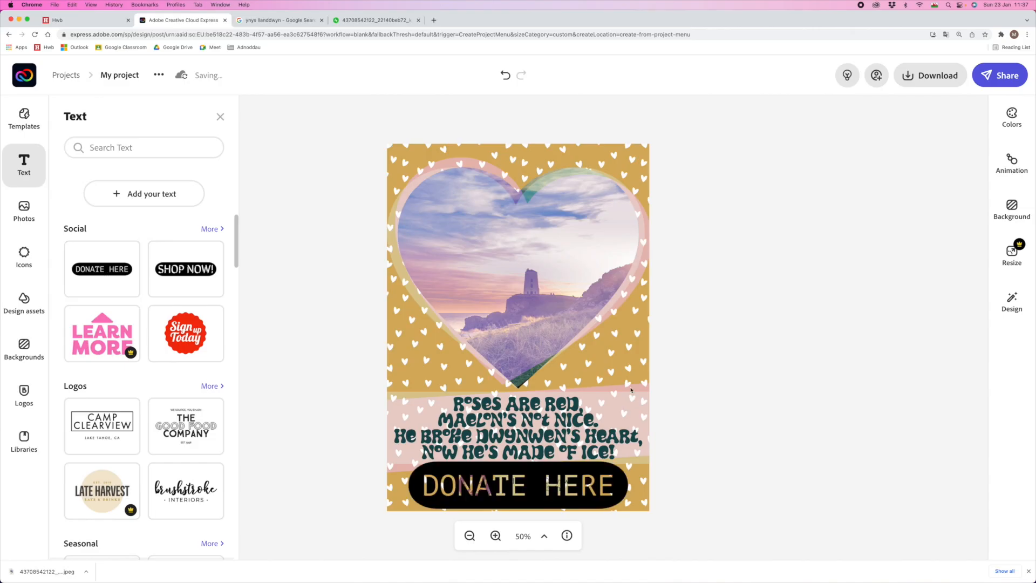
triple_click(906, 151)
drag(641, 494, 509, 504)
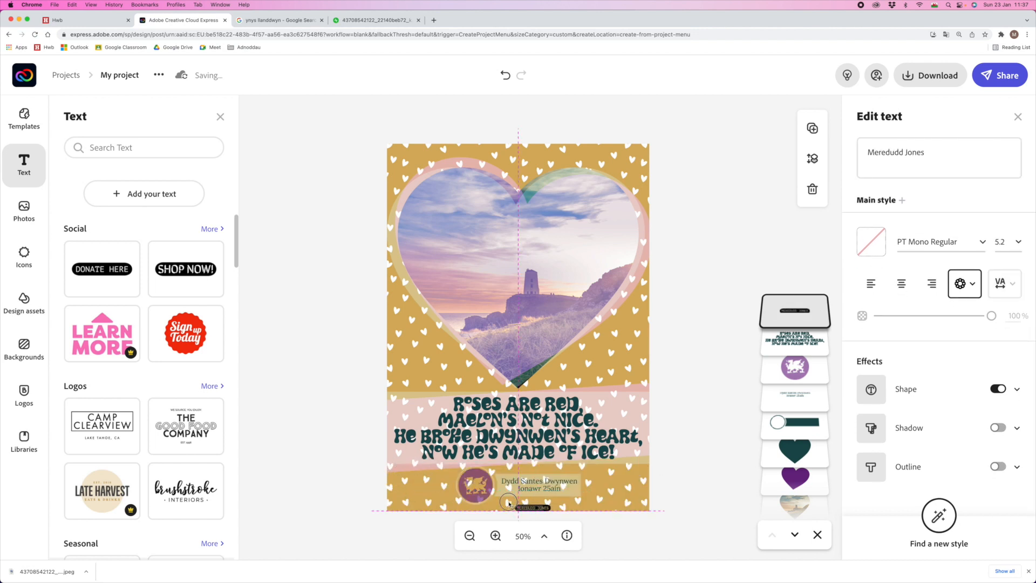
- Nudge the name label into place and set its shape colour to dark teal #174C4F
click(495, 535)
click(495, 535)
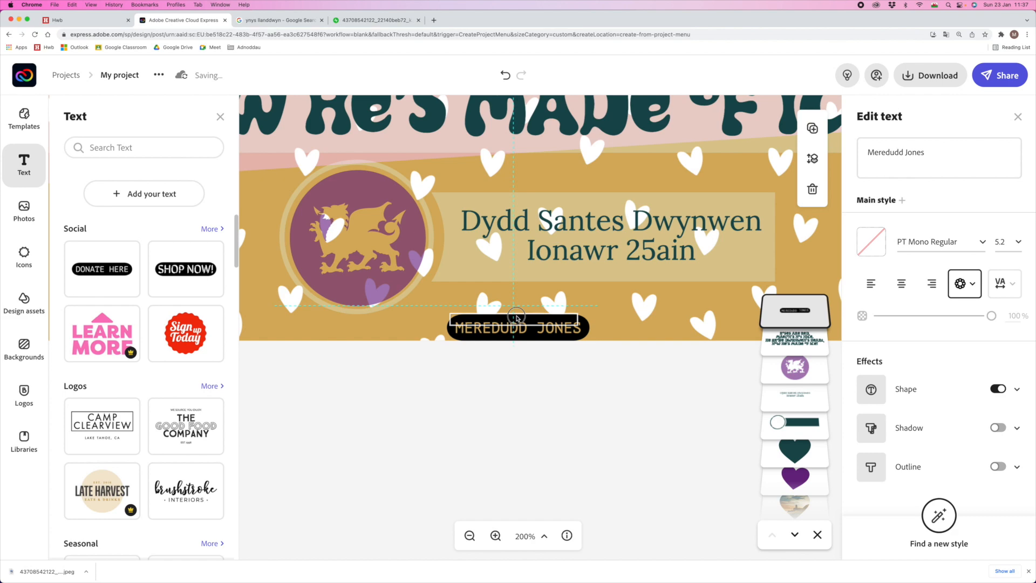
drag(516, 317, 530, 317)
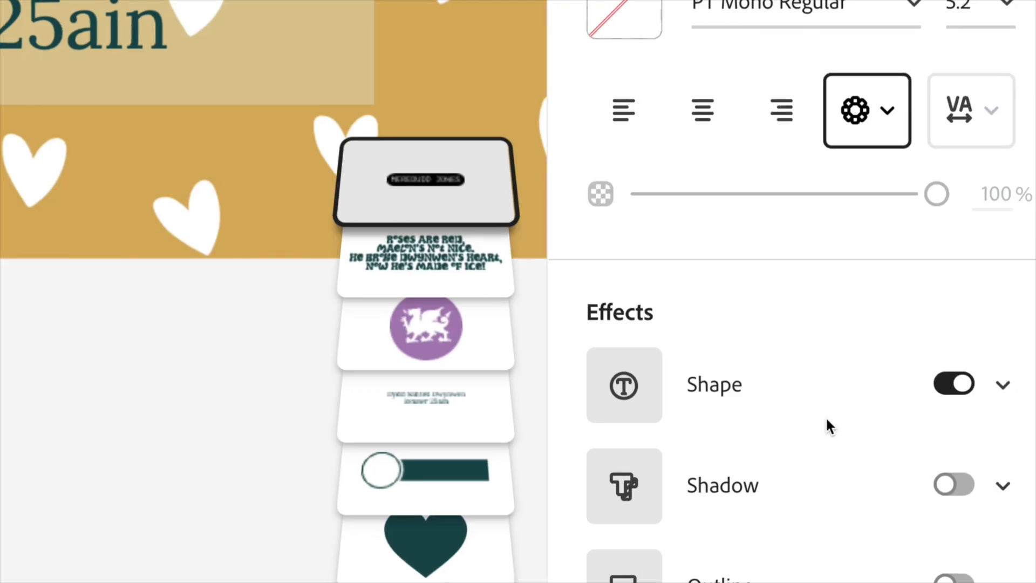
click(1002, 385)
click(870, 428)
click(883, 238)
click(883, 216)
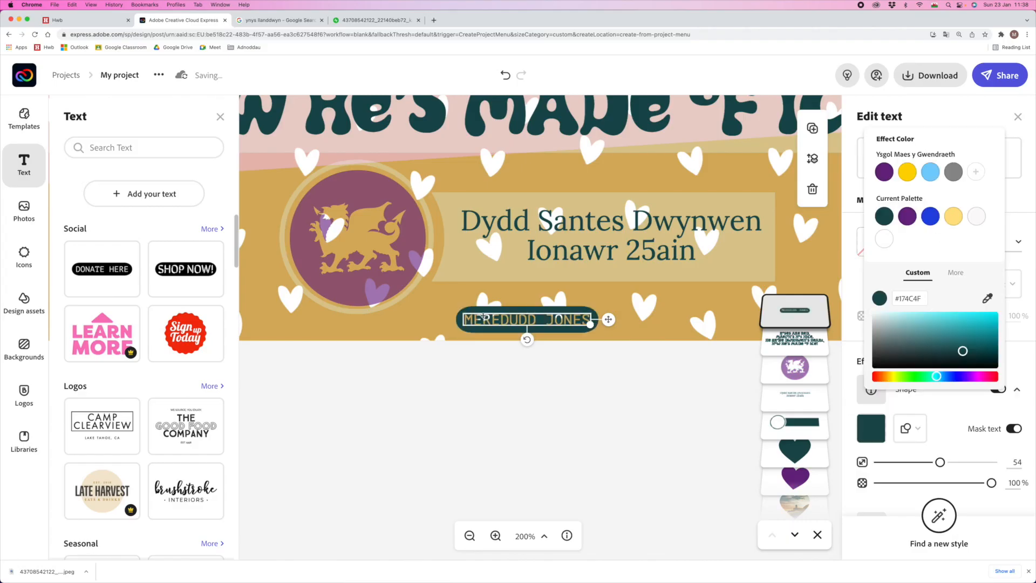
click(470, 535)
- Zoom out to fit the whole card and deselect the name label
click(469, 535)
click(469, 535)
click(543, 537)
click(531, 501)
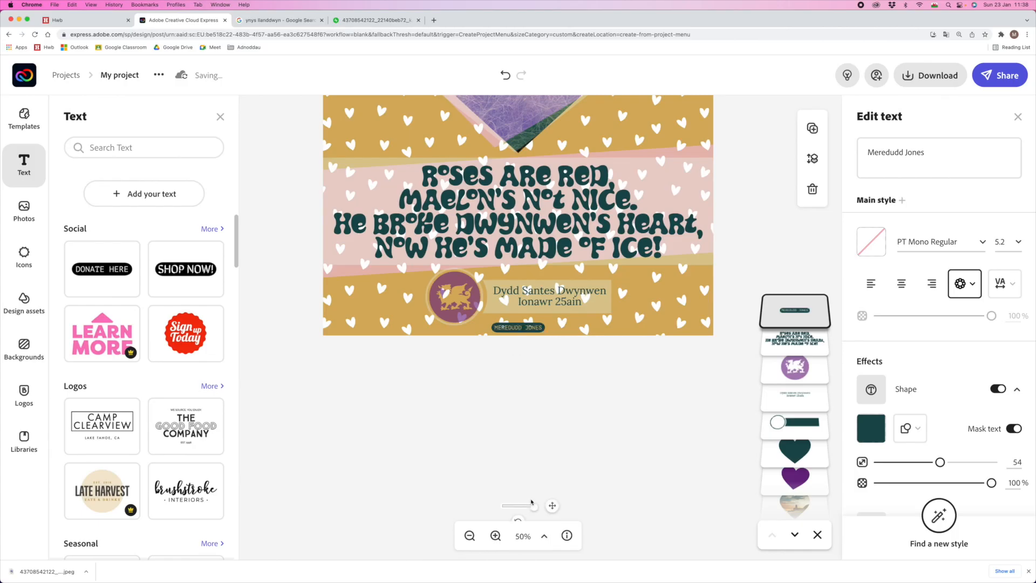
click(220, 116)
click(246, 209)
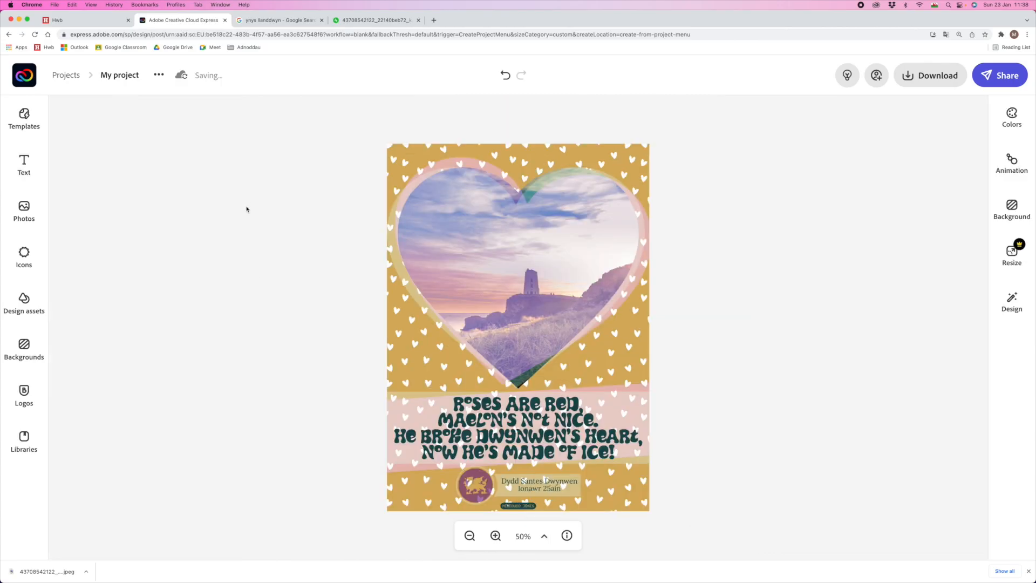